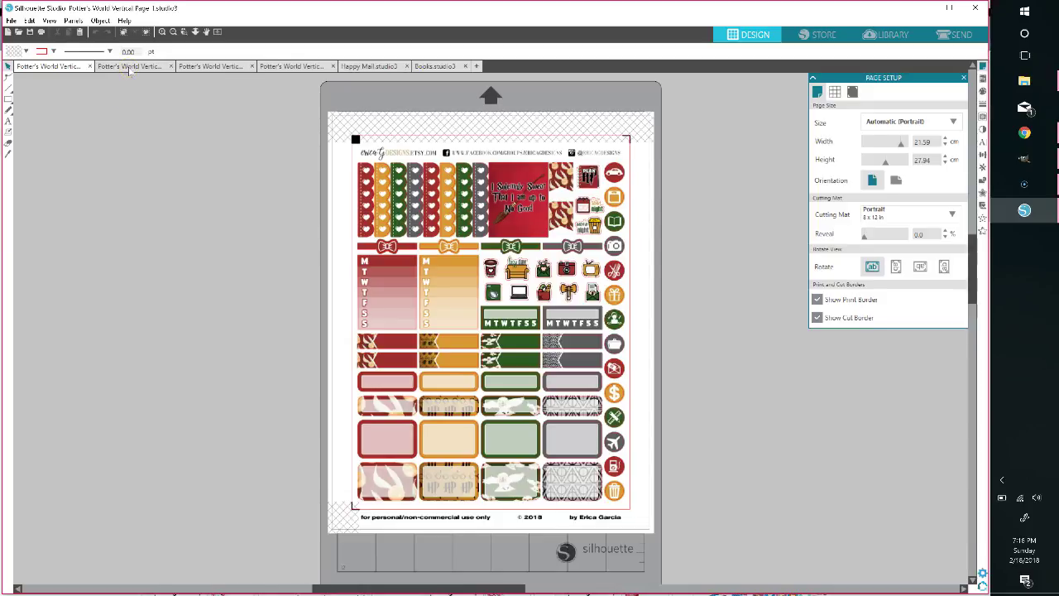
Review the sticker layouts on the four Potter's World Vertical pages.
left_click(129, 68)
left_click(208, 66)
left_click(276, 67)
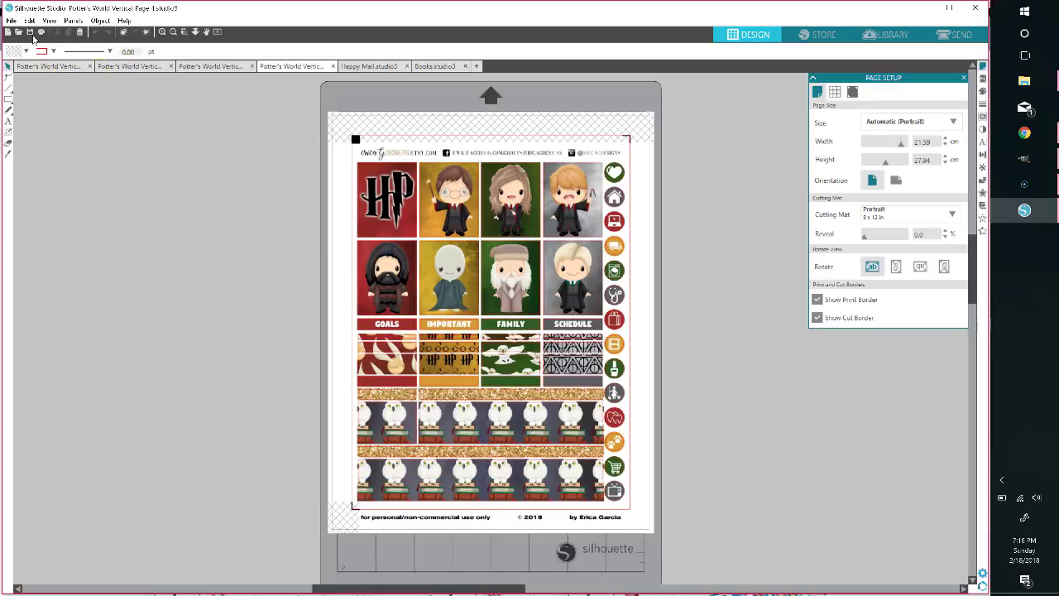
left_click(48, 66)
left_click(129, 66)
left_click(211, 66)
left_click(293, 67)
left_click(234, 66)
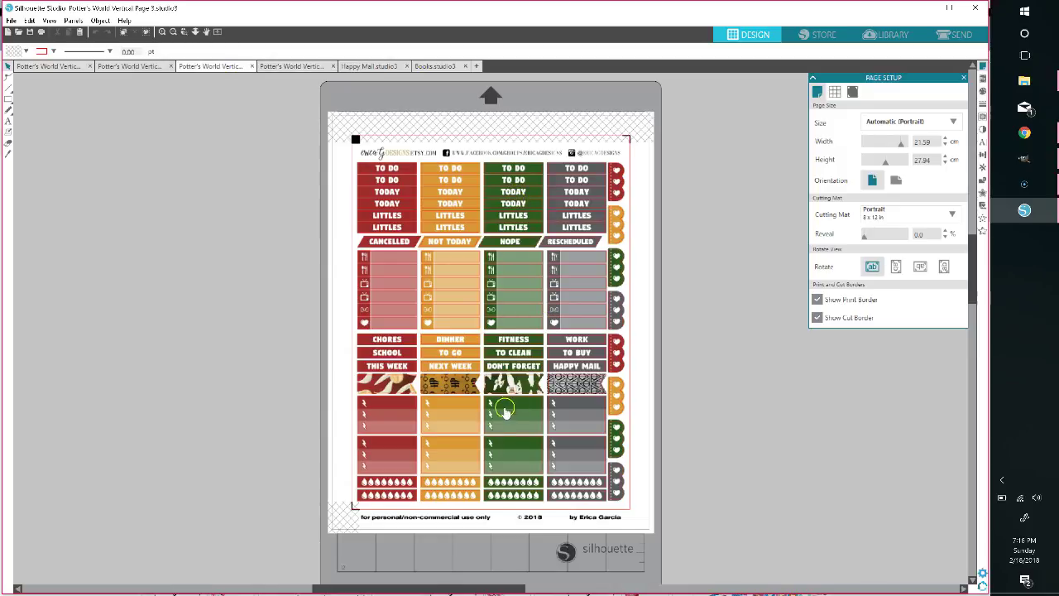
left_click(132, 68)
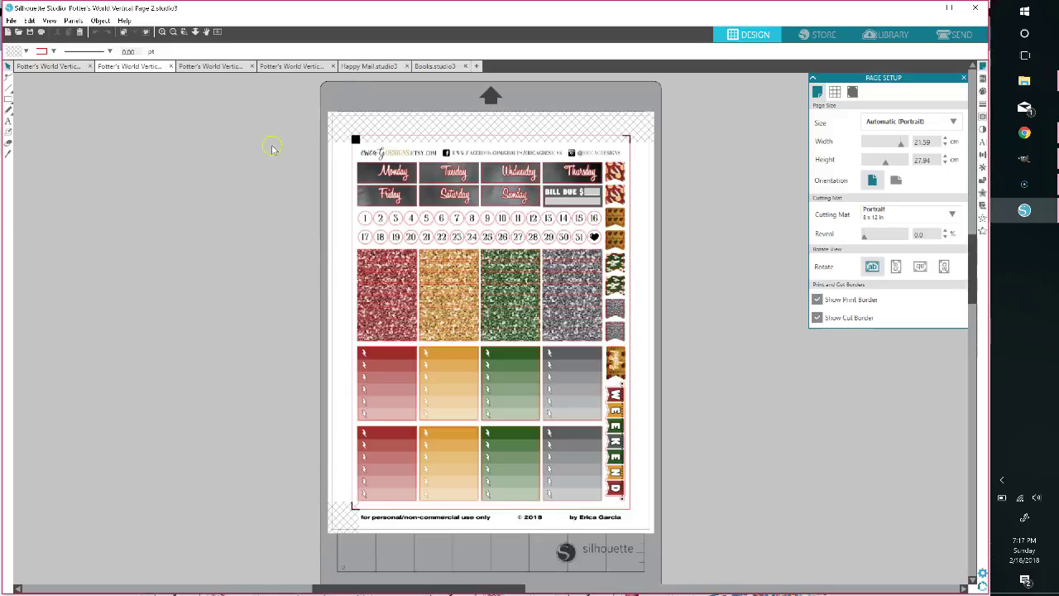
left_click(229, 68)
left_click(284, 68)
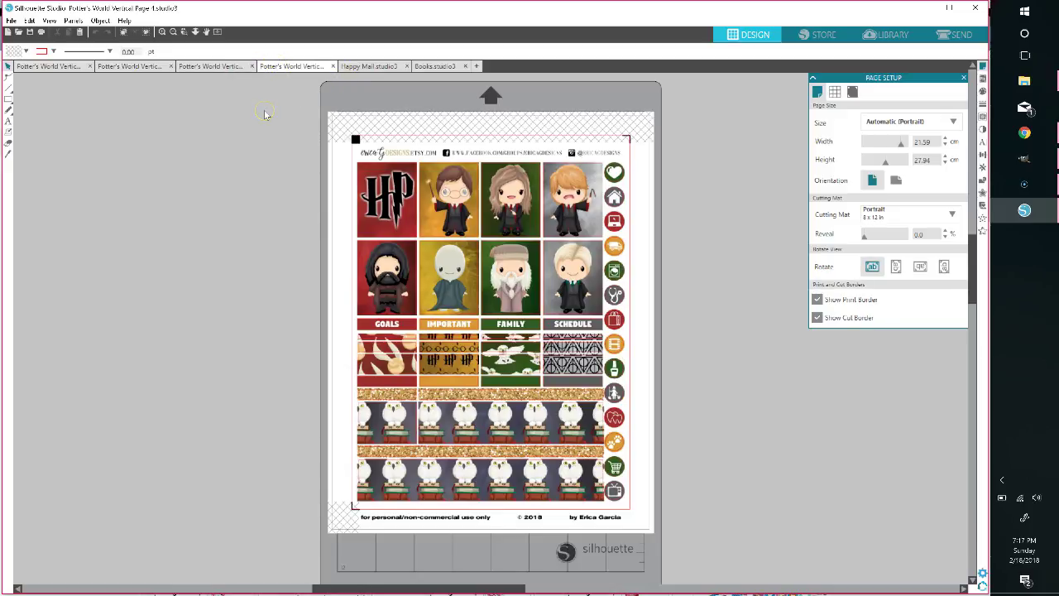
Examine the Happy Mail and Books sticker sheets.
left_click(291, 102)
left_click(369, 70)
left_click(370, 66)
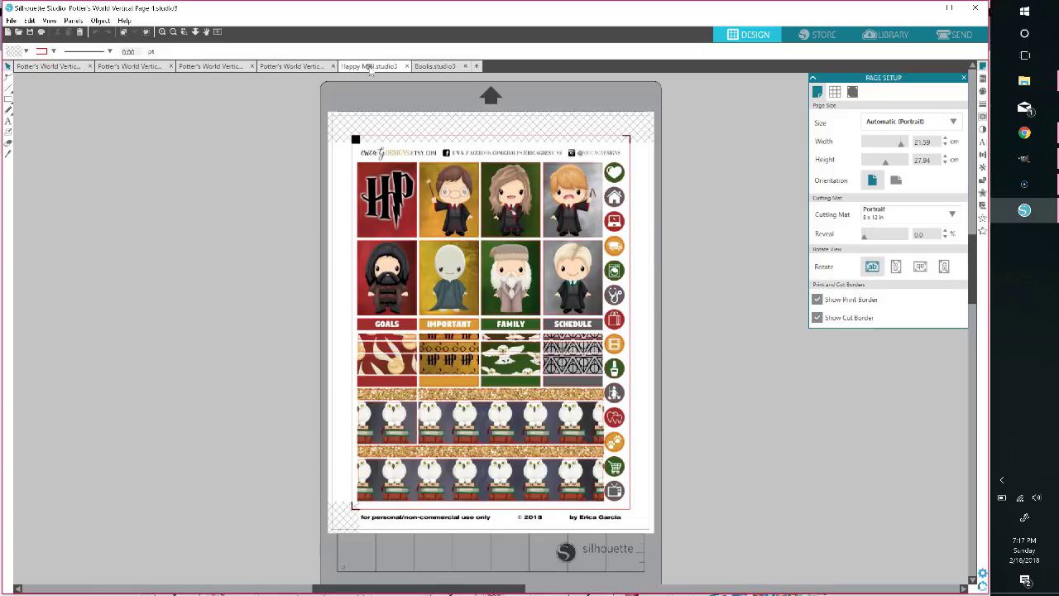
left_click(281, 176)
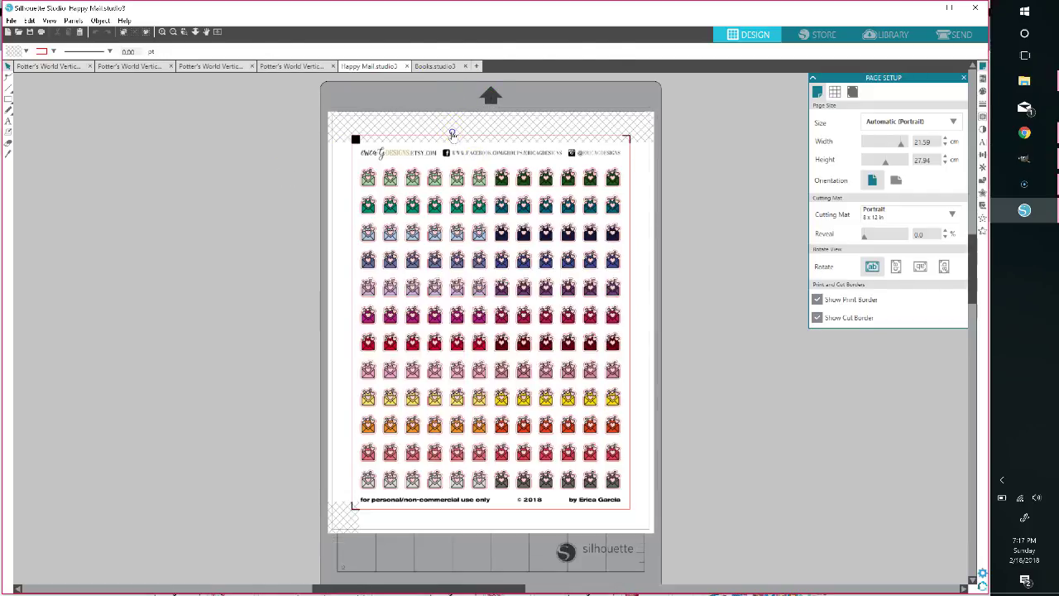
left_click(454, 68)
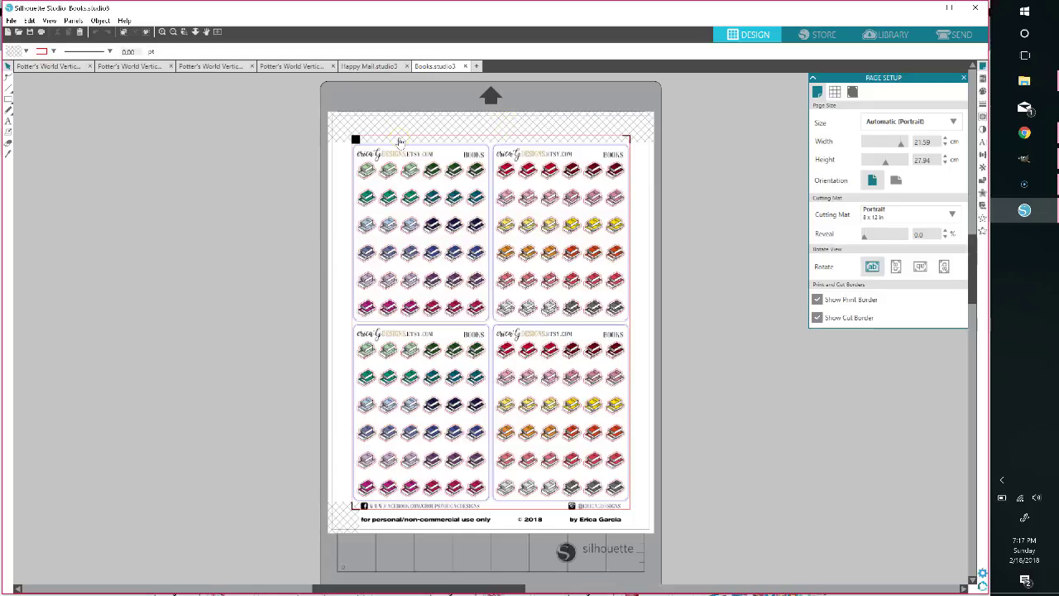
Try moving the Books artwork aside from its cut lines, and undo the move.
left_click_drag(461, 138, 626, 128)
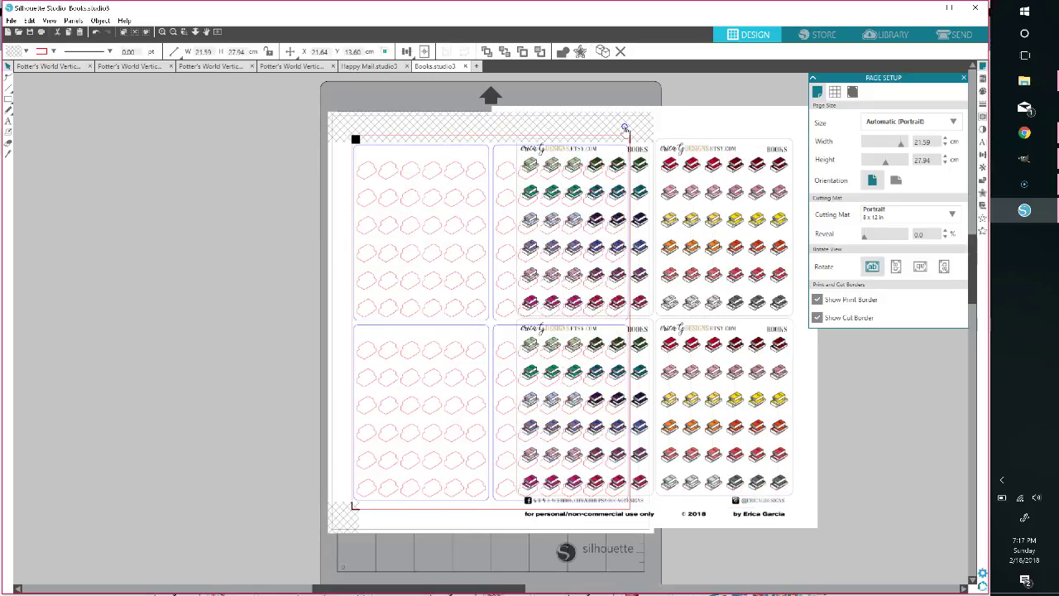
left_click(446, 172)
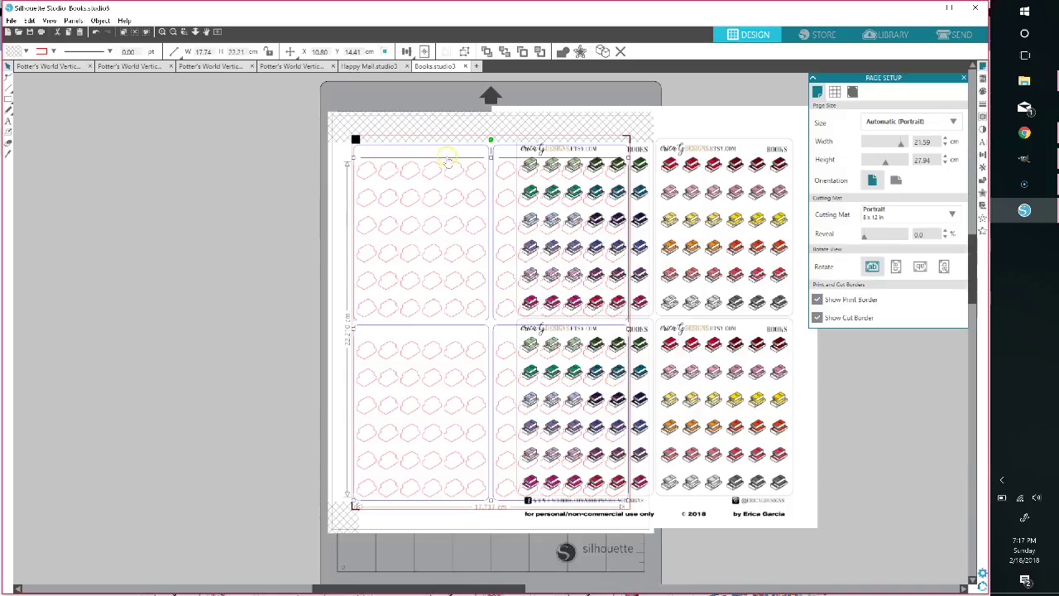
left_click(448, 151)
key("ctrl+z")
key("ctrl+z")
key("ctrl+z")
key("ctrl+z")
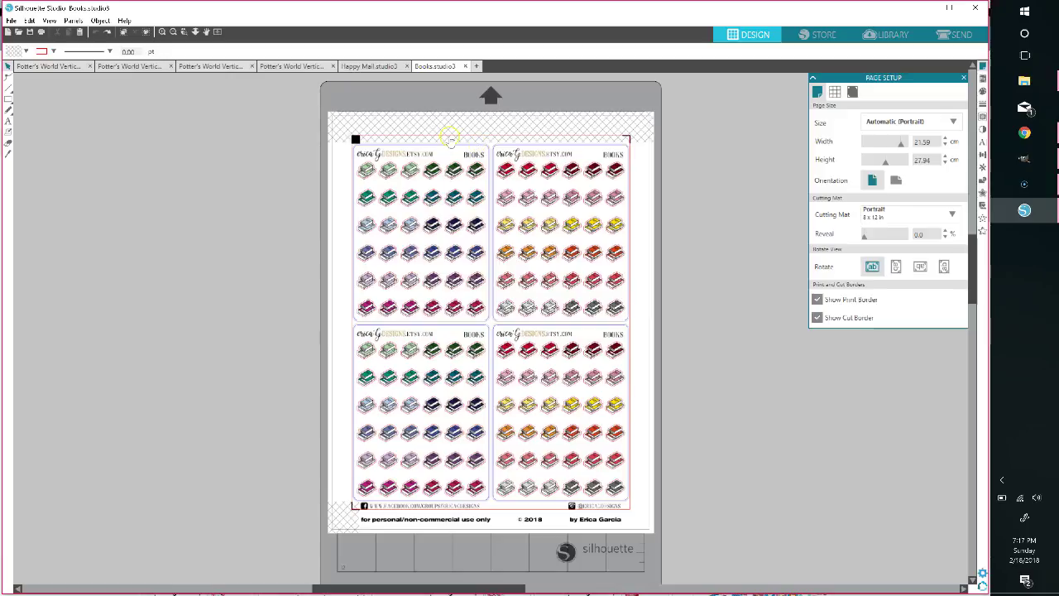
On Potter's World Vertical Page 1, separate the artwork from the cut lines by moving each aside, and undo both moves.
left_click(72, 67)
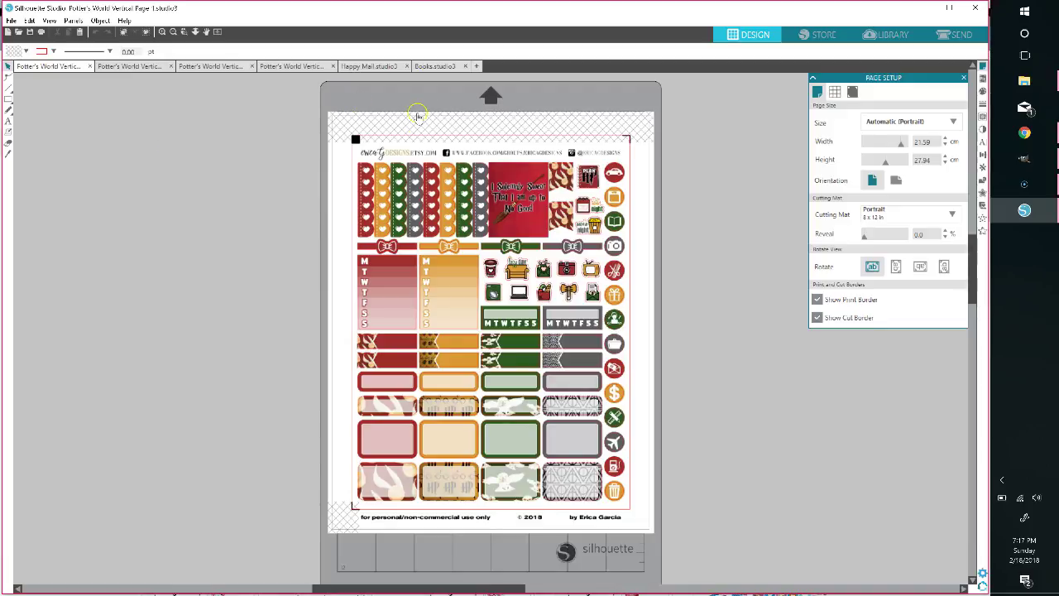
left_click_drag(416, 135, 269, 113)
left_click_drag(527, 170, 636, 166)
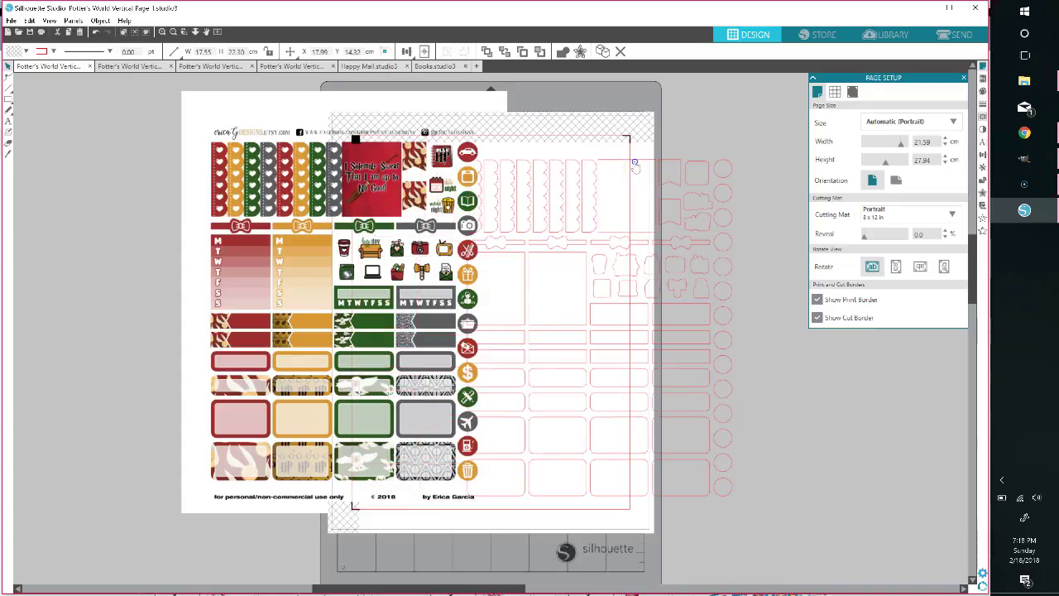
key("ctrl+z")
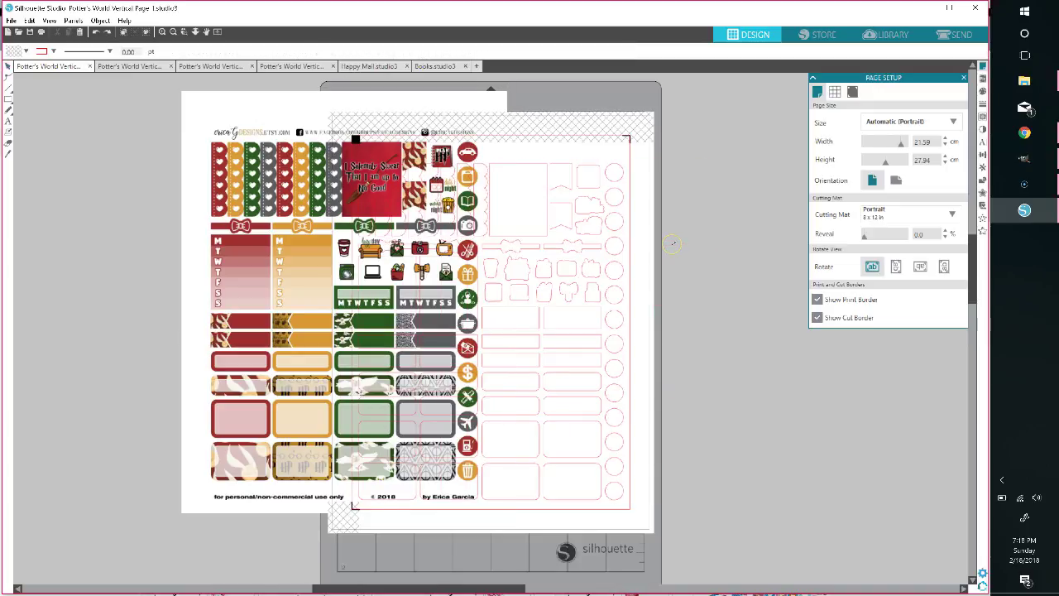
key("ctrl+z")
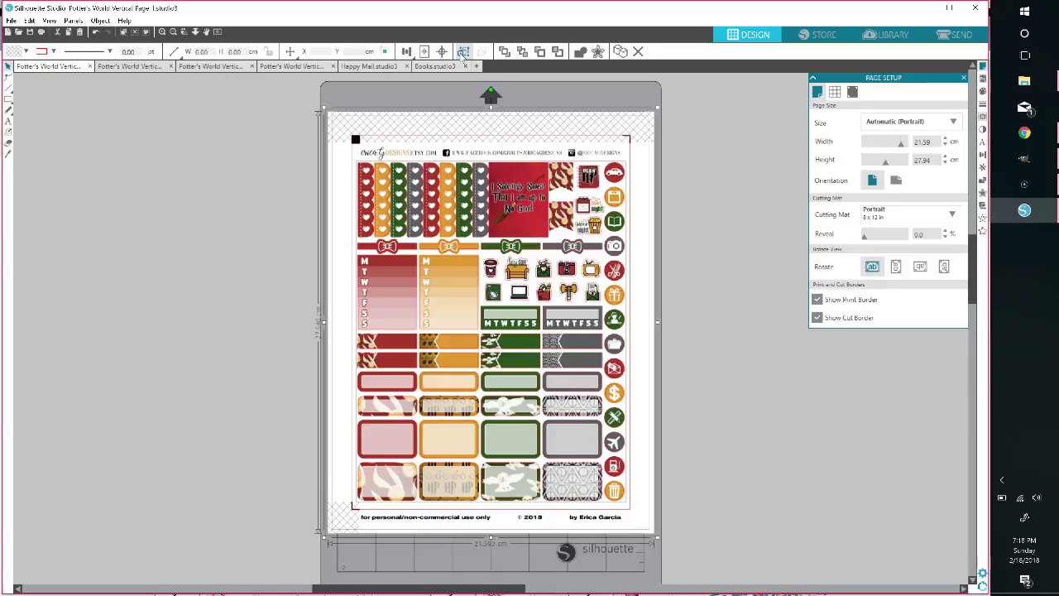
Try moving the Page 1 artwork and cut lines together as a group, and undo the change.
left_click_drag(464, 166, 460, 191)
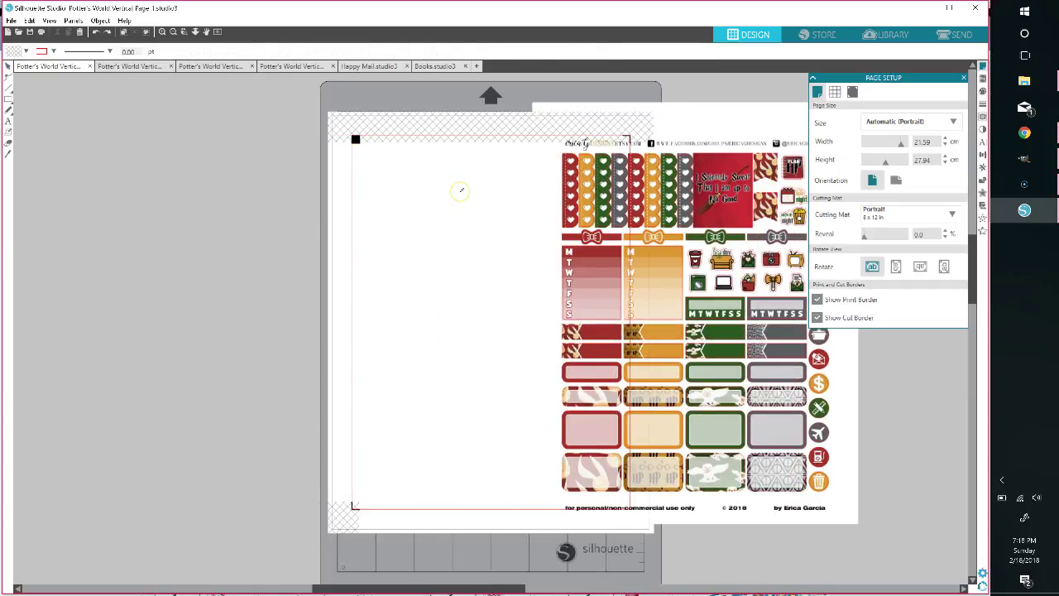
key("ctrl+z")
key("ctrl+z")
key("ctrl+z")
key("ctrl+z")
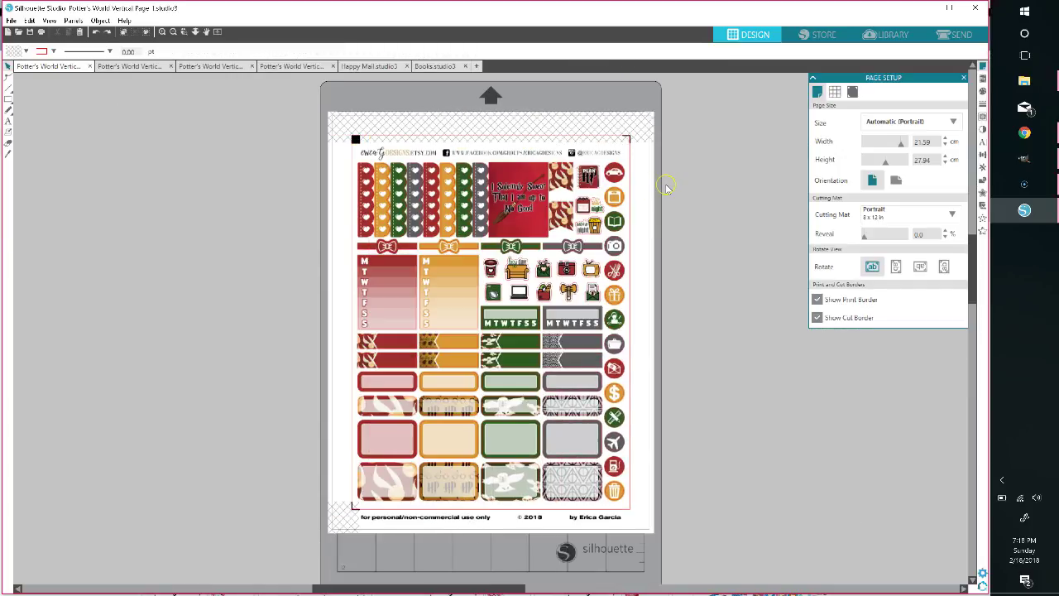
Select everything on Page 1, shift only the artwork away from the cut lines, and undo the shift.
key("ctrl+a")
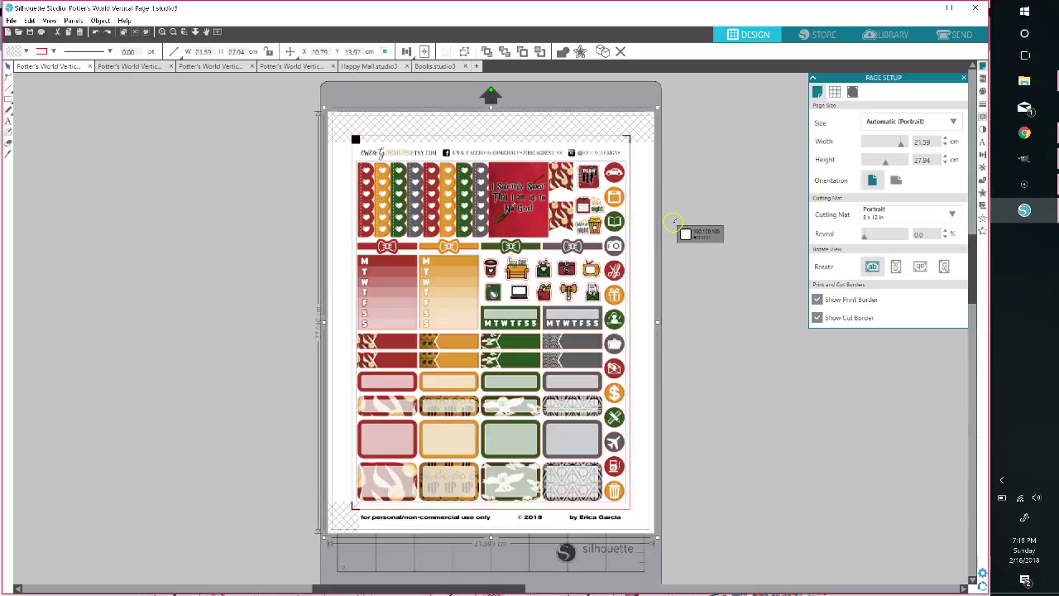
left_click(291, 182)
left_click_drag(456, 135, 228, 138)
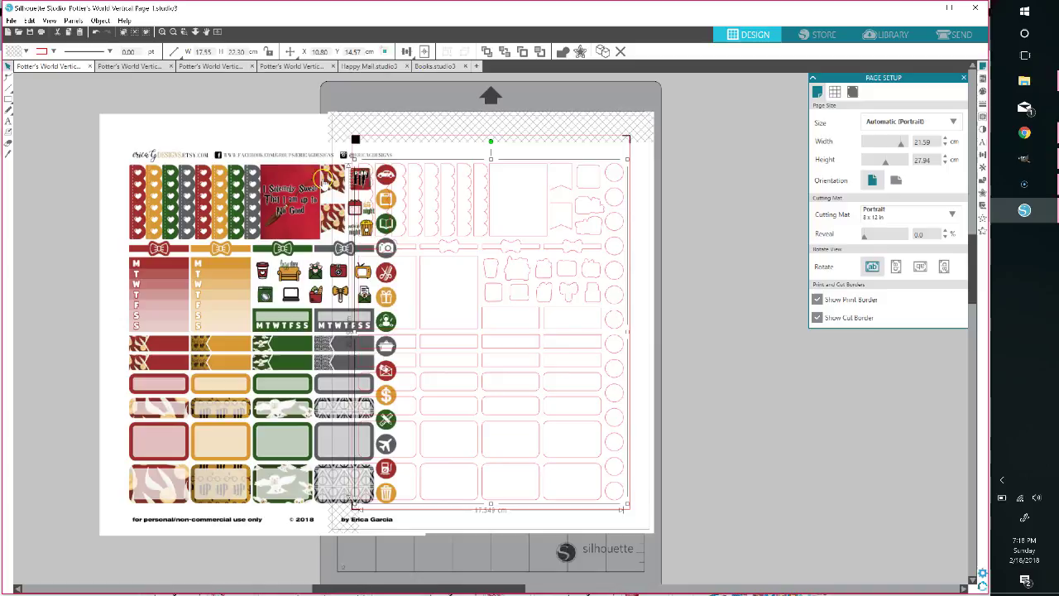
left_click(731, 207)
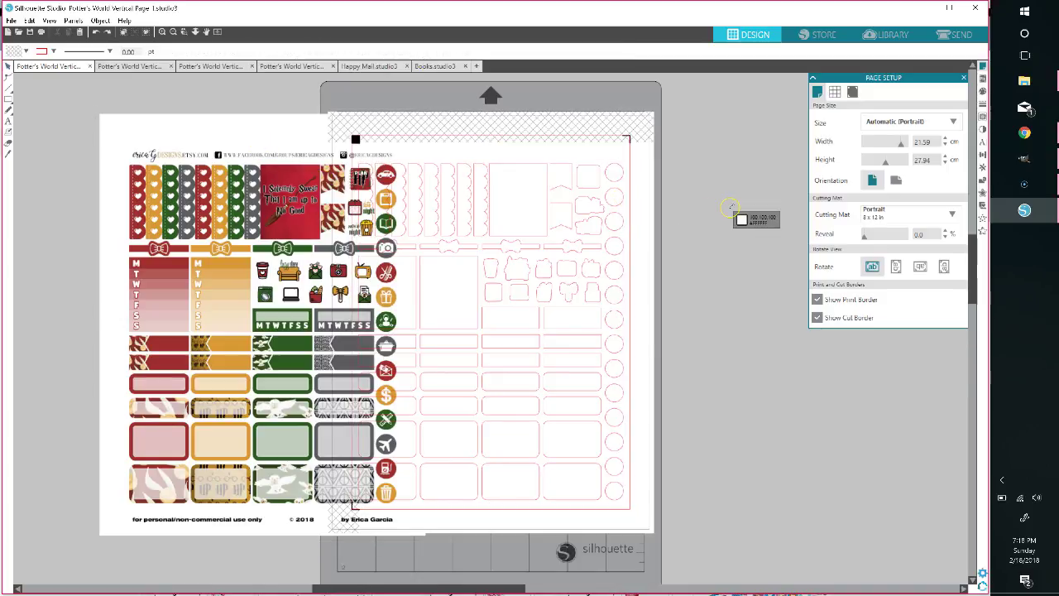
key("ctrl+z")
key("ctrl+z")
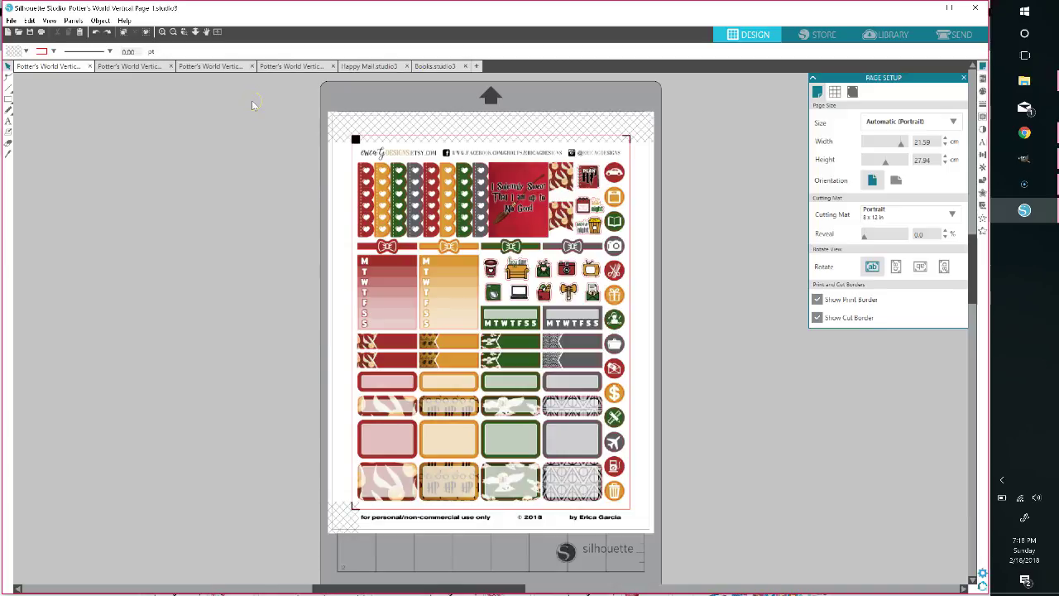
Select all of Page 1 and crop the artwork to the cut lines, making separate sticker pieces.
left_click(124, 33)
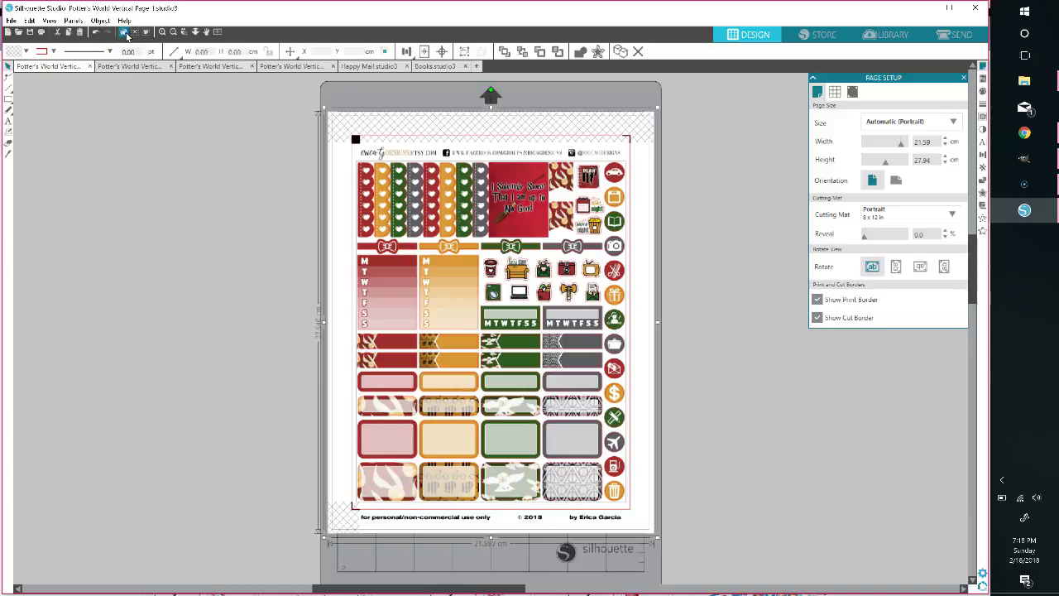
left_click(983, 183)
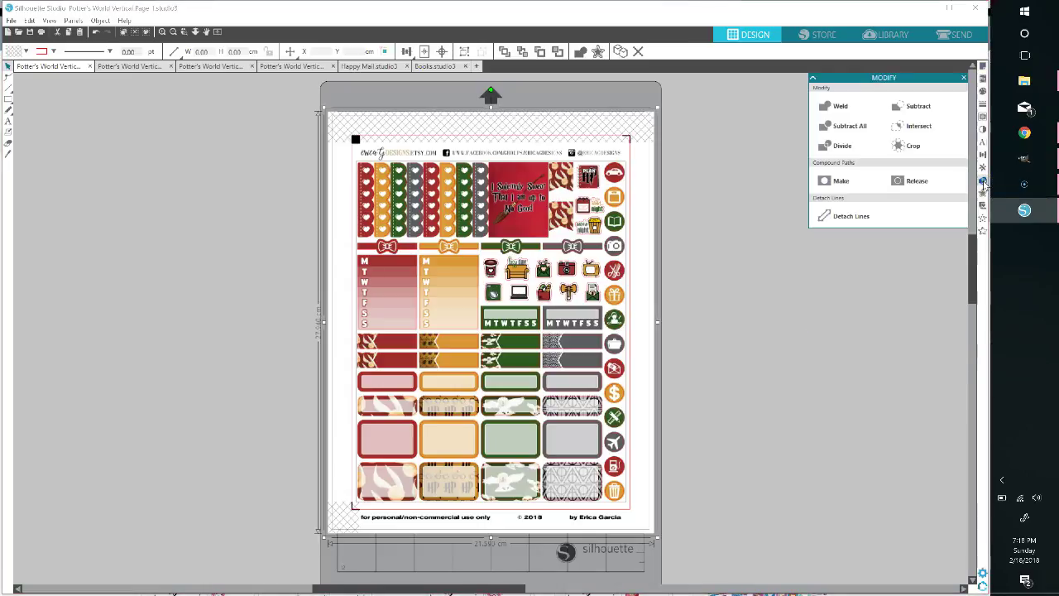
left_click(914, 146)
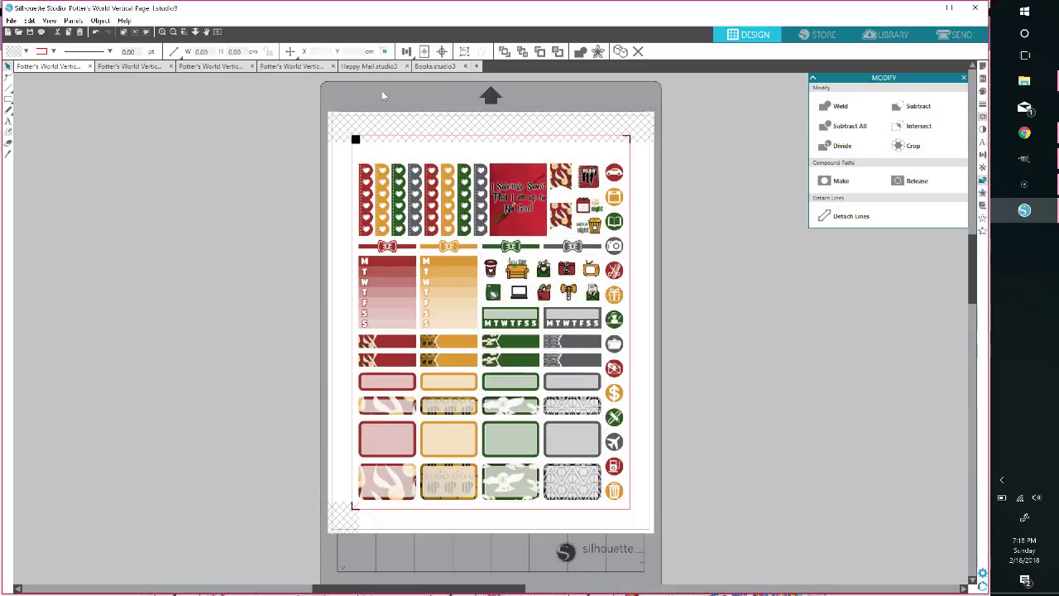
Pull the first five heart checklist strips and the red weekday box away from their original positions.
left_click(356, 178)
left_click_drag(355, 178, 267, 164)
left_click_drag(381, 186, 309, 185)
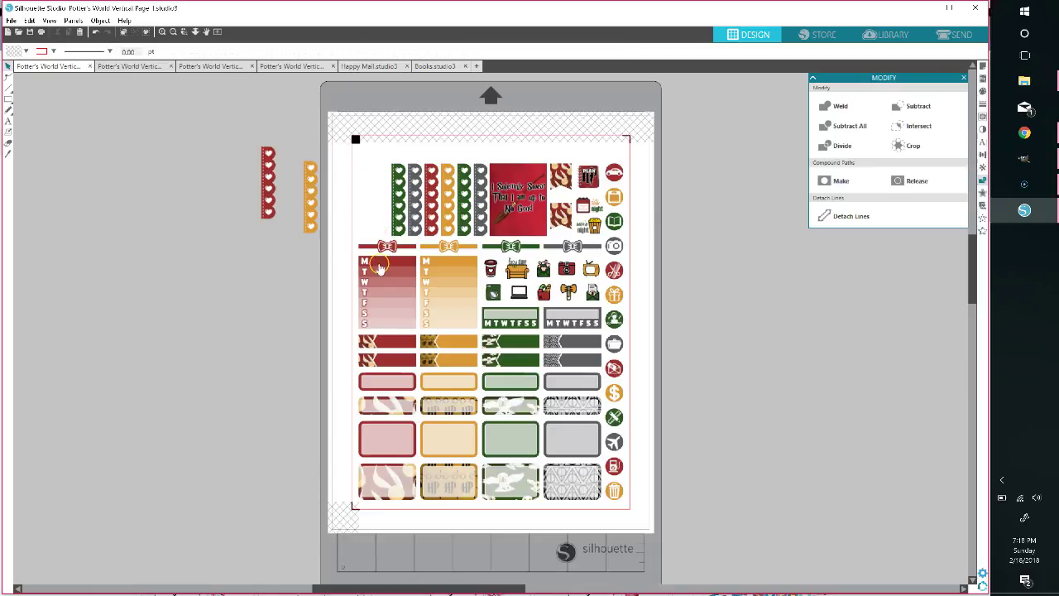
left_click_drag(370, 267, 267, 267)
left_click_drag(396, 216, 310, 176)
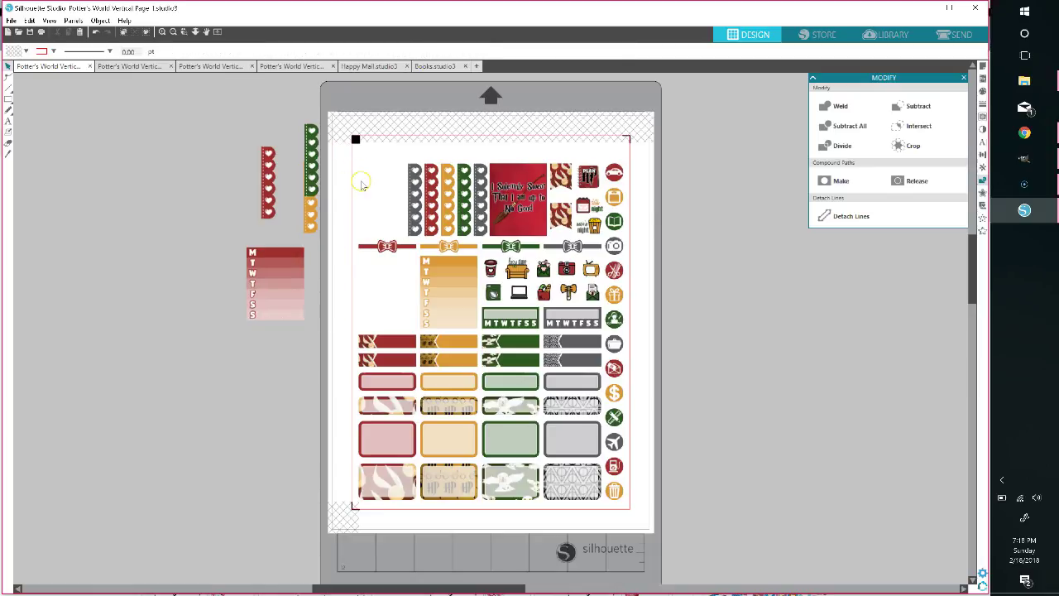
left_click_drag(420, 190, 365, 172)
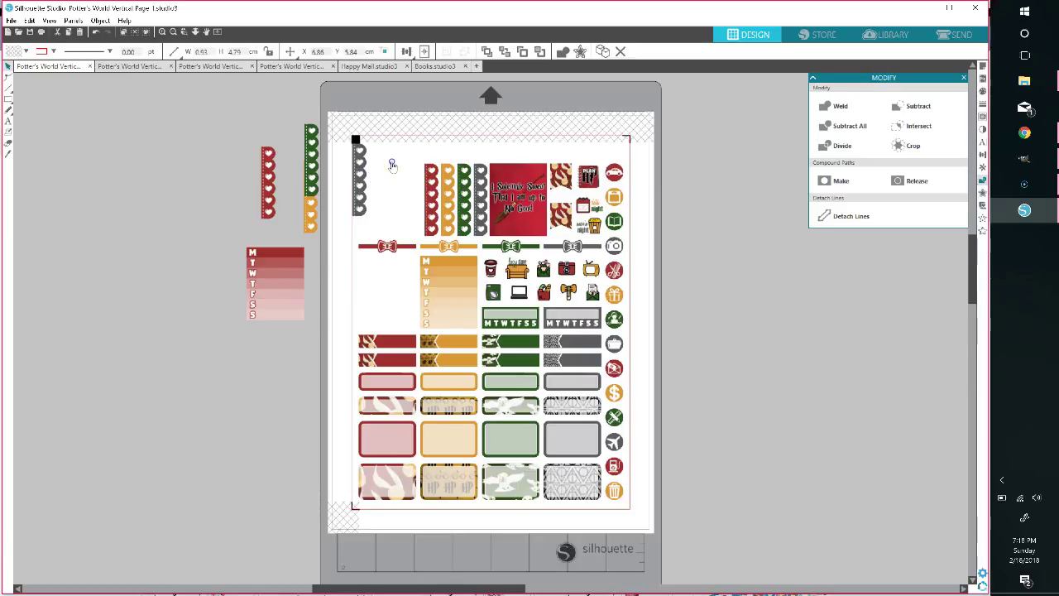
left_click_drag(431, 189, 395, 165)
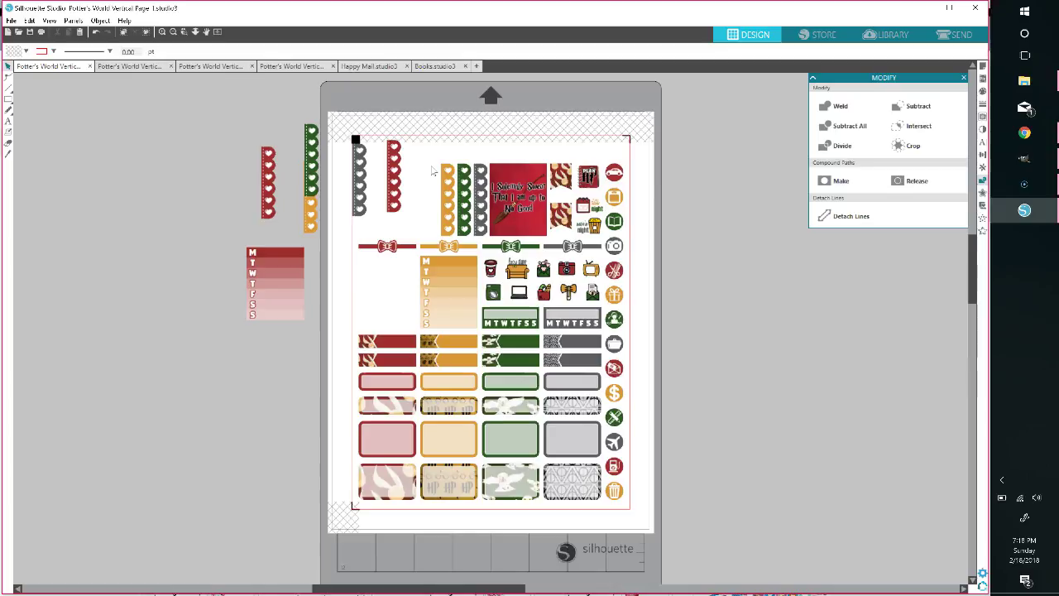
Move the remaining heart checklist strips, the quote box, the patterned flags and the HP planner icon apart.
left_click_drag(448, 182, 447, 139)
left_click_drag(462, 178, 439, 173)
left_click(519, 172)
left_click_drag(519, 171, 521, 138)
left_click_drag(560, 174, 563, 141)
left_click_drag(561, 216, 623, 124)
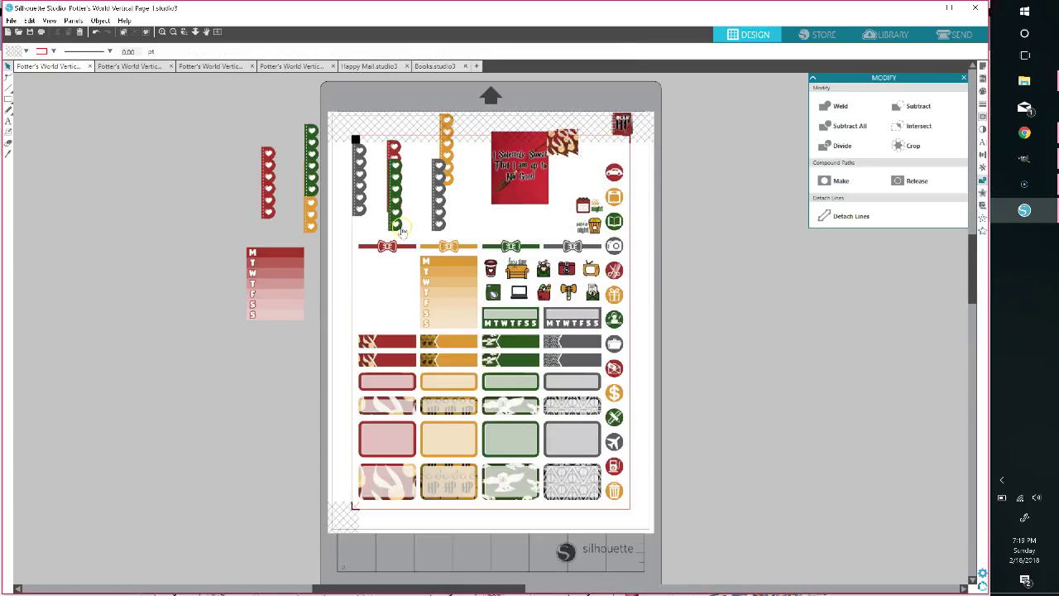
Move the orange weekday box, the red and orange flag labels and the green weekday tracker off the sheet.
left_click_drag(472, 302, 285, 293)
left_click_drag(407, 362, 290, 331)
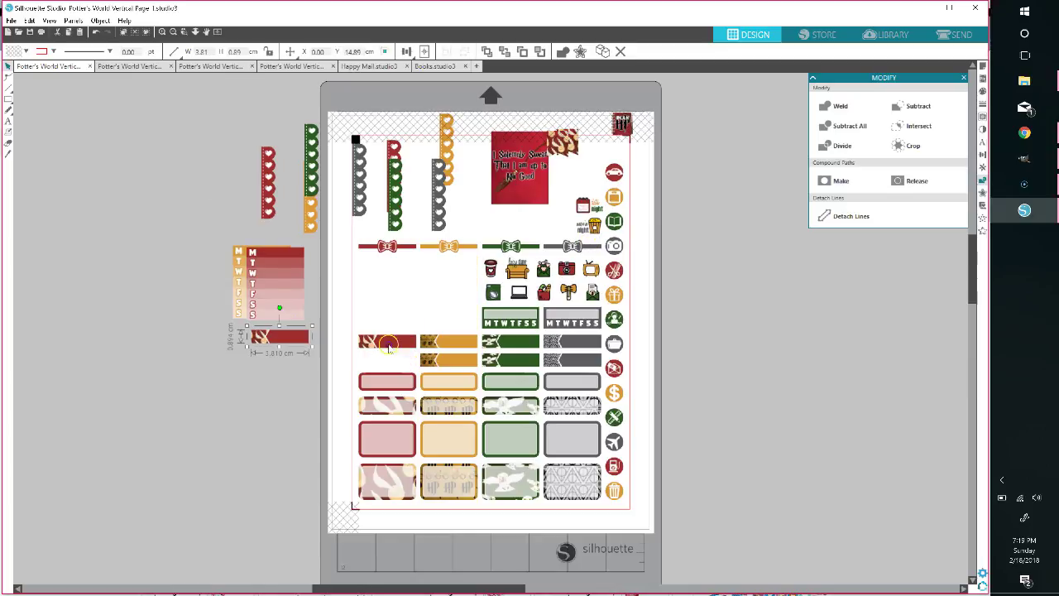
left_click_drag(389, 341, 264, 327)
left_click_drag(447, 360, 307, 351)
left_click_drag(447, 341, 281, 331)
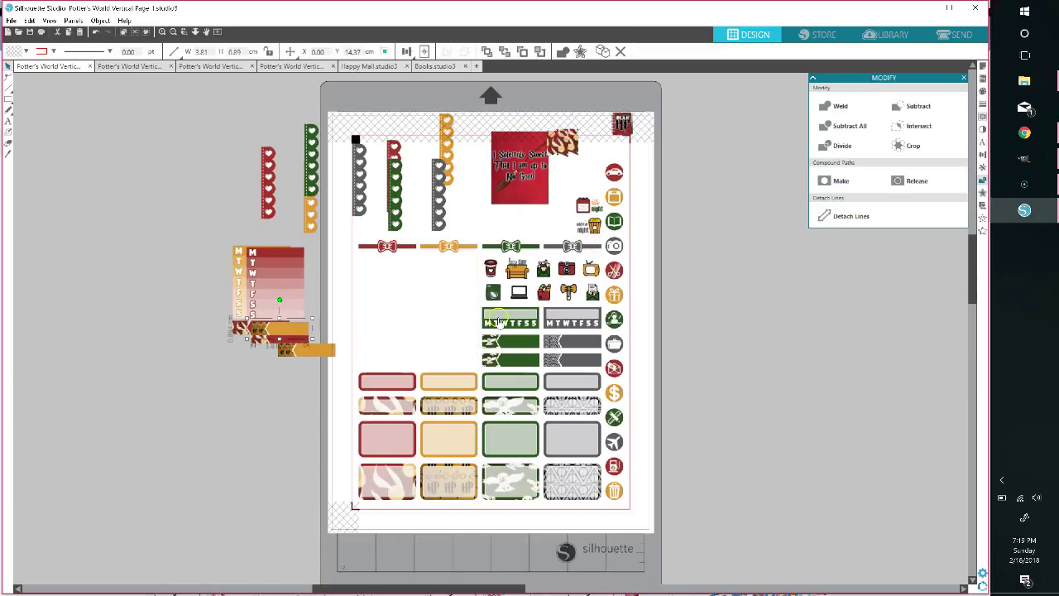
left_click_drag(501, 322, 268, 313)
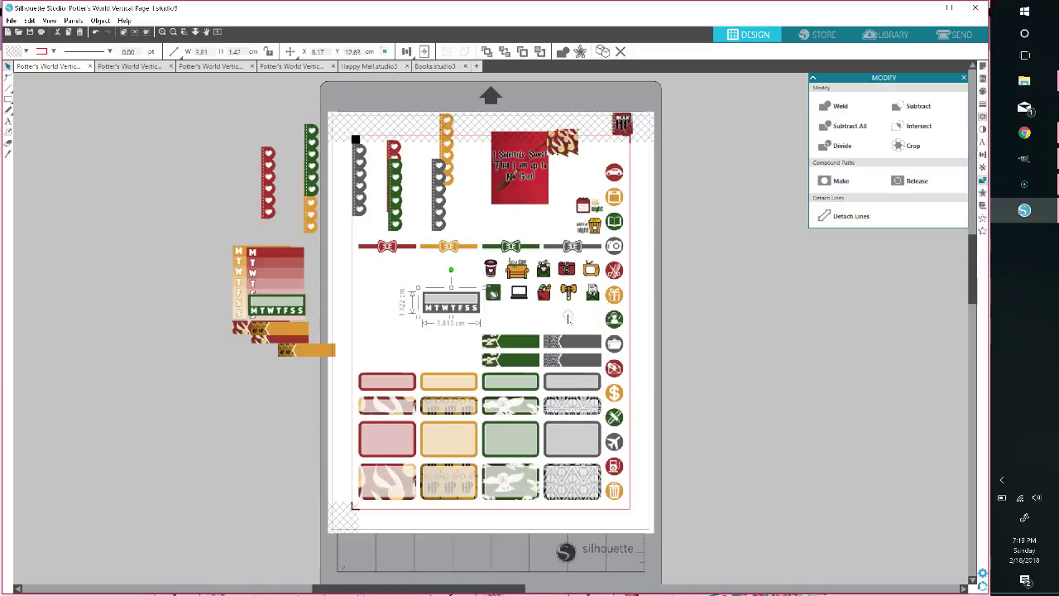
Undo all the sticker moves on Page 1 and the crop, back to the original uncropped sheet.
key("ctrl+z")
key("ctrl+z")
key("ctrl+z")
key("ctrl+z")
key("ctrl+z")
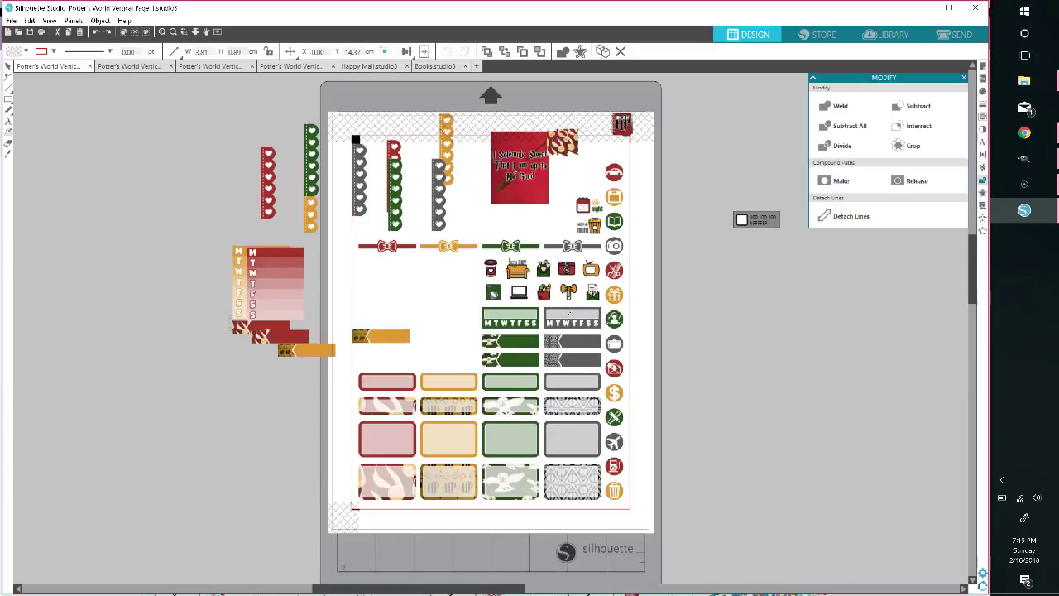
key("ctrl+z")
key("ctrl+z")
key("ctrl+z")
key("ctrl+z")
key("ctrl+z")
key("ctrl+z")
key("ctrl+z")
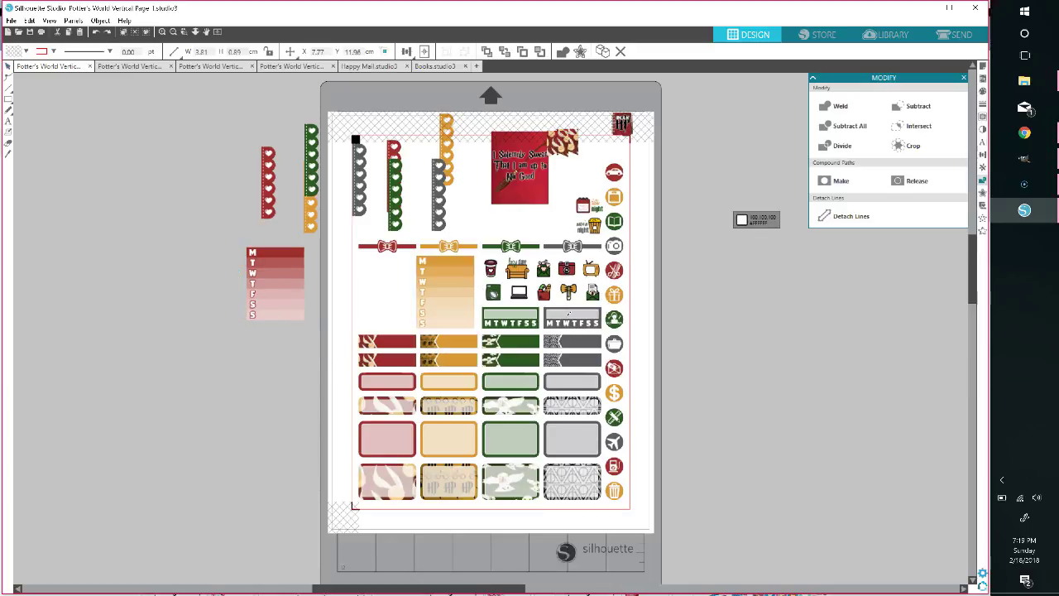
key("ctrl+z")
key("ctrl+z")
key("ctrl+z")
key("ctrl+z")
key("ctrl+z")
key("ctrl+z")
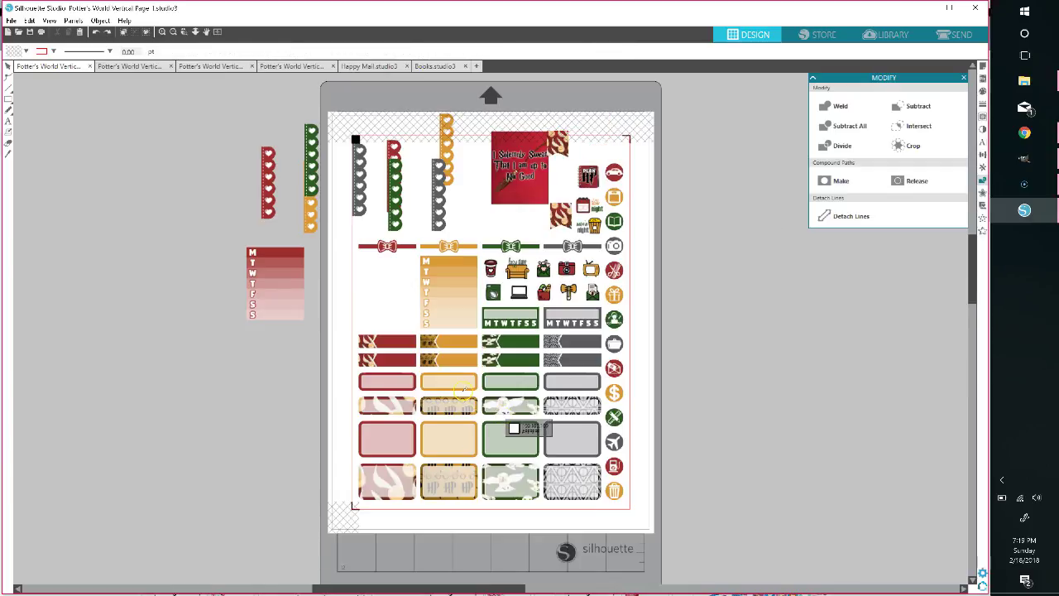
key("ctrl+z")
key("ctrl+z")
key("ctrl+z")
key("ctrl+z")
key("ctrl+z")
key("ctrl+z")
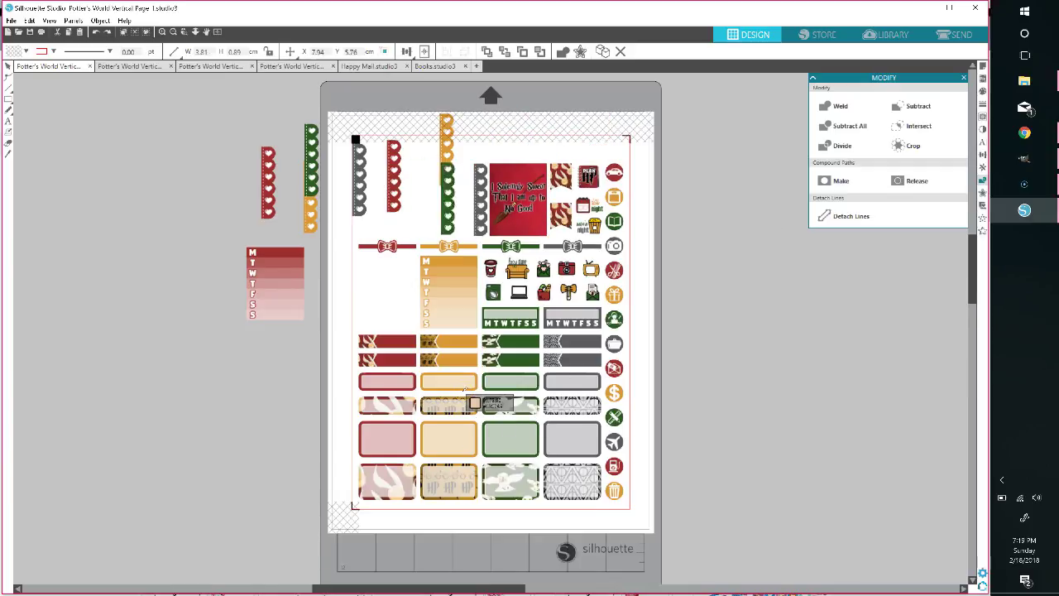
key("ctrl+z")
key("ctrl+z")
key("ctrl+z")
key("ctrl+z")
key("ctrl+z")
key("ctrl+z")
key("ctrl+z")
key("ctrl+z")
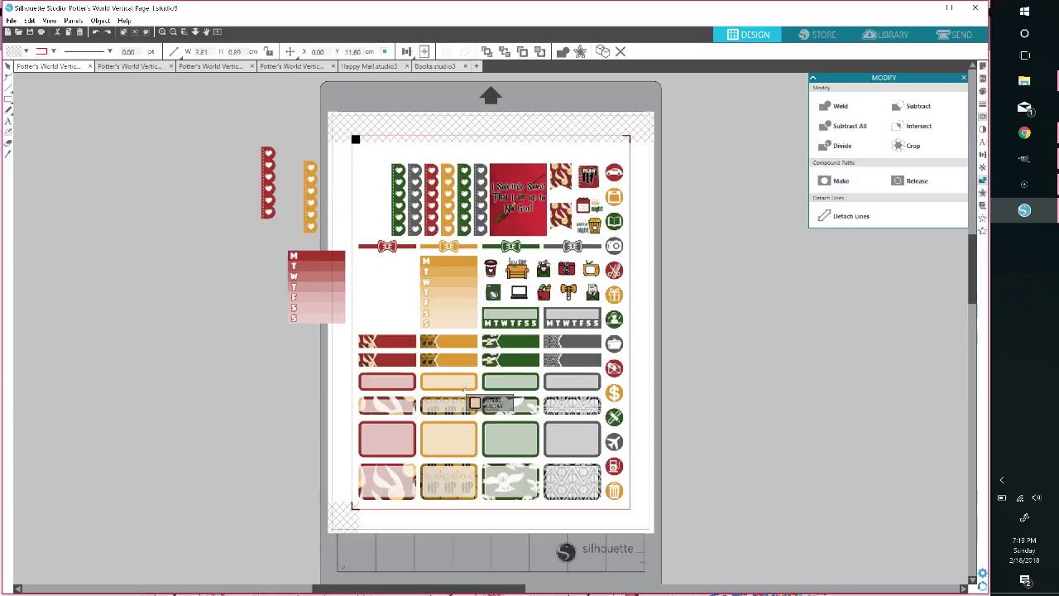
key("ctrl+z")
key("ctrl+z")
key("ctrl+z")
key("ctrl+z")
key("ctrl+z")
key("ctrl+z")
key("ctrl+z")
key("ctrl+z")
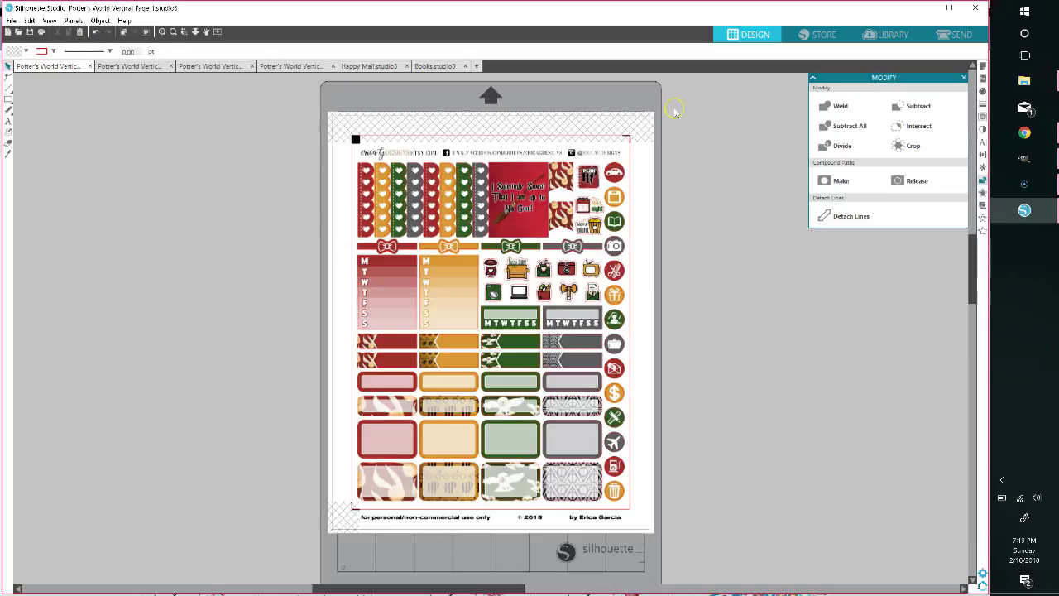
Crop all of Page 1 to the cut lines again and delete the orange weekday box.
key("ctrl+a")
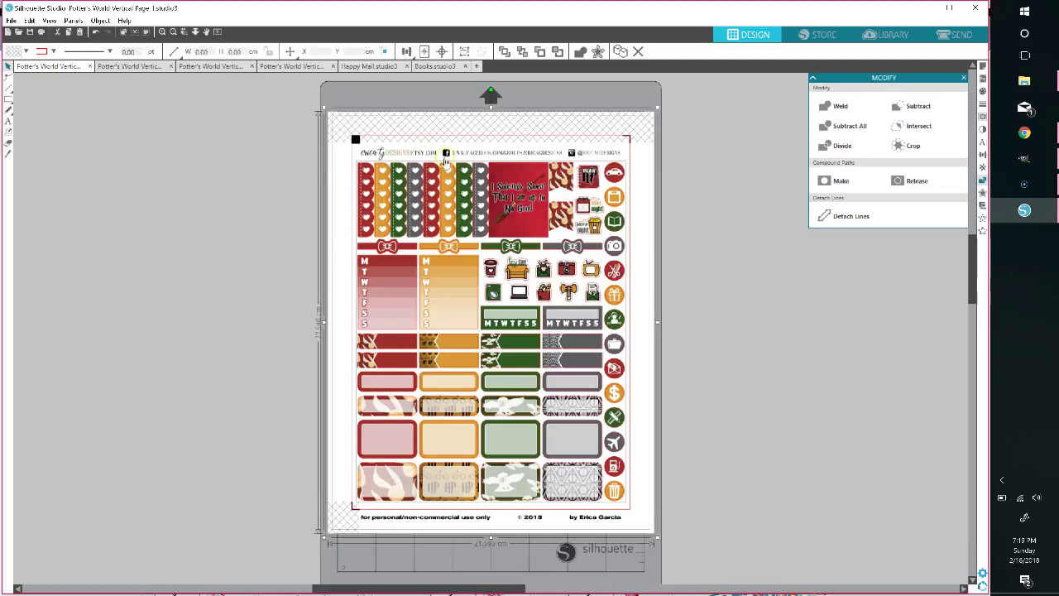
left_click(925, 153)
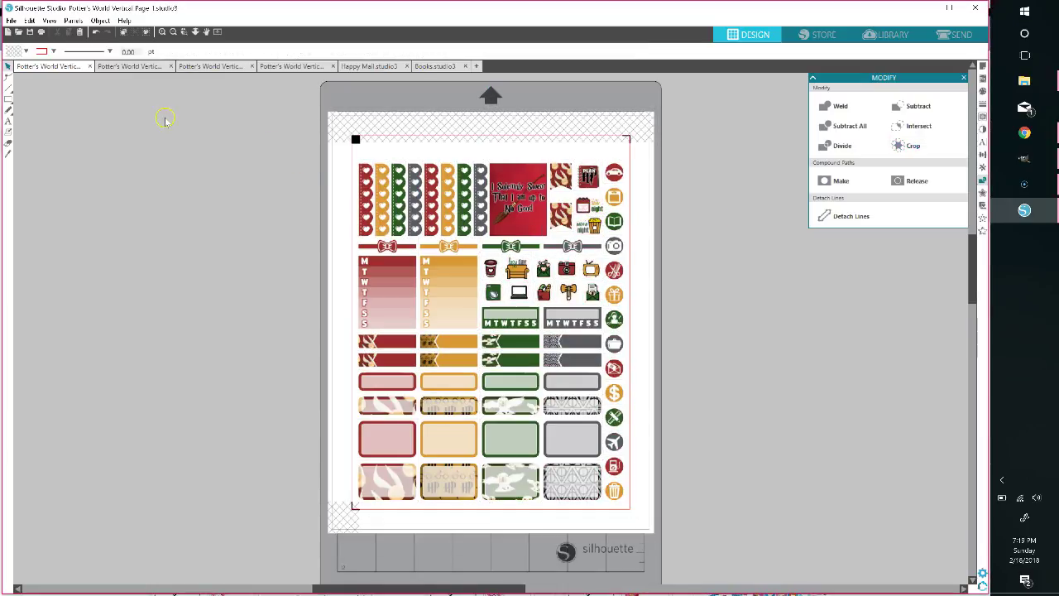
left_click(439, 305)
key("Delete")
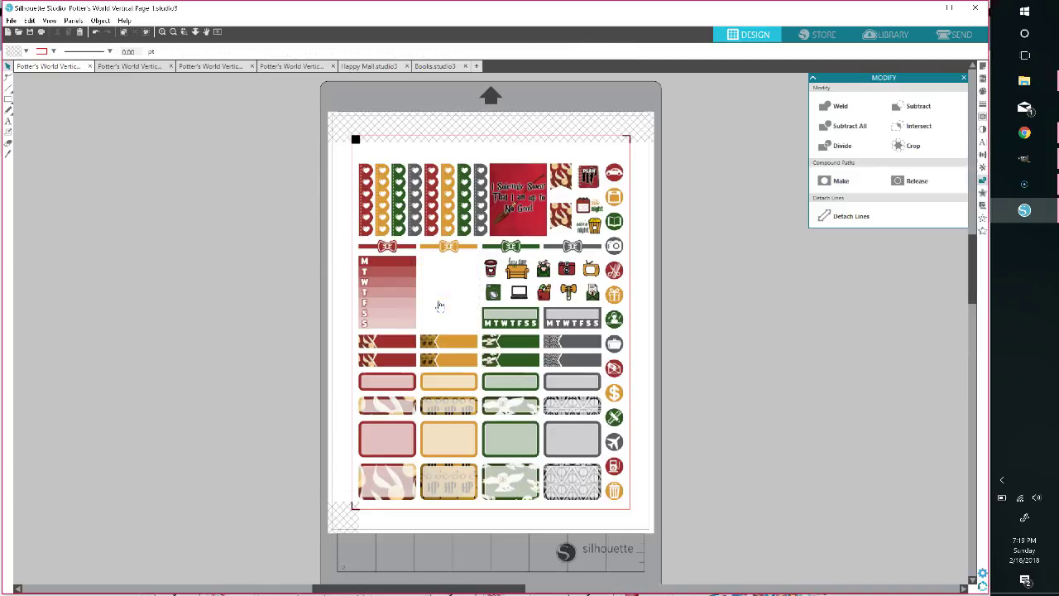
Select all of the artwork on Page 2 and crop it to the cut lines.
left_click(133, 66)
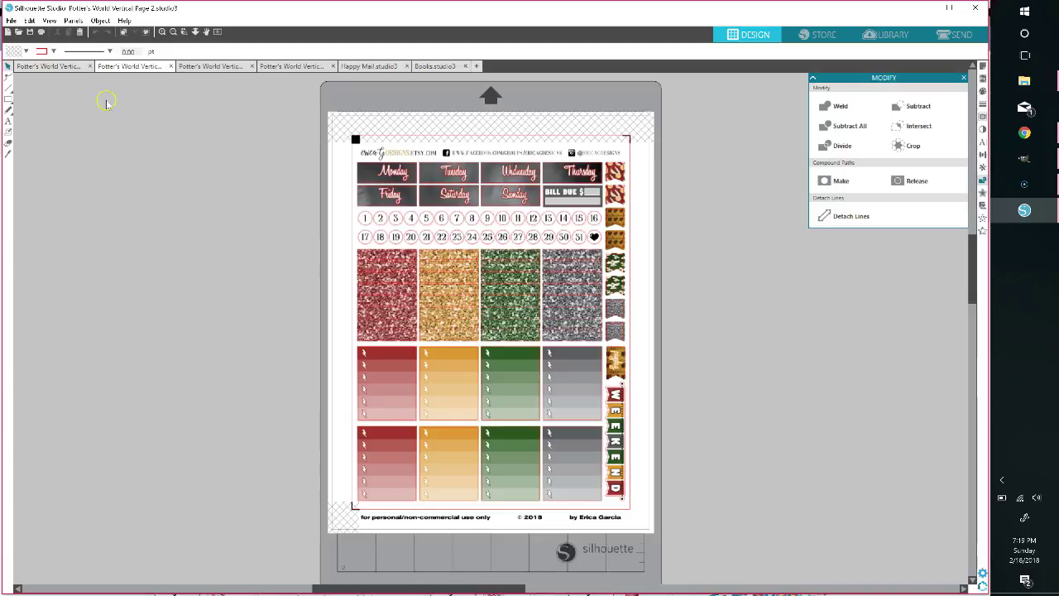
left_click(58, 70)
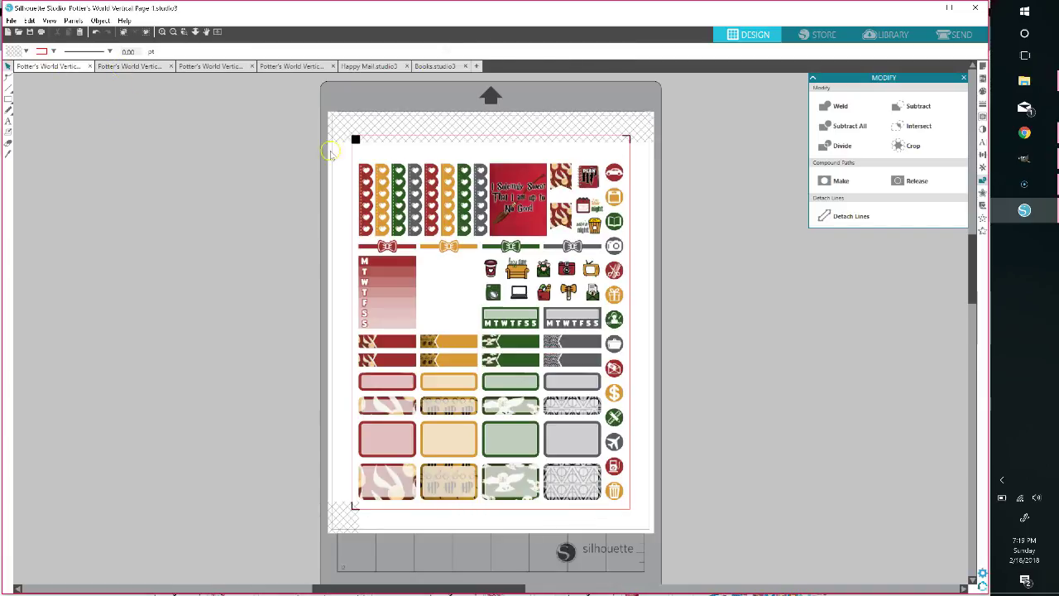
left_click(364, 186)
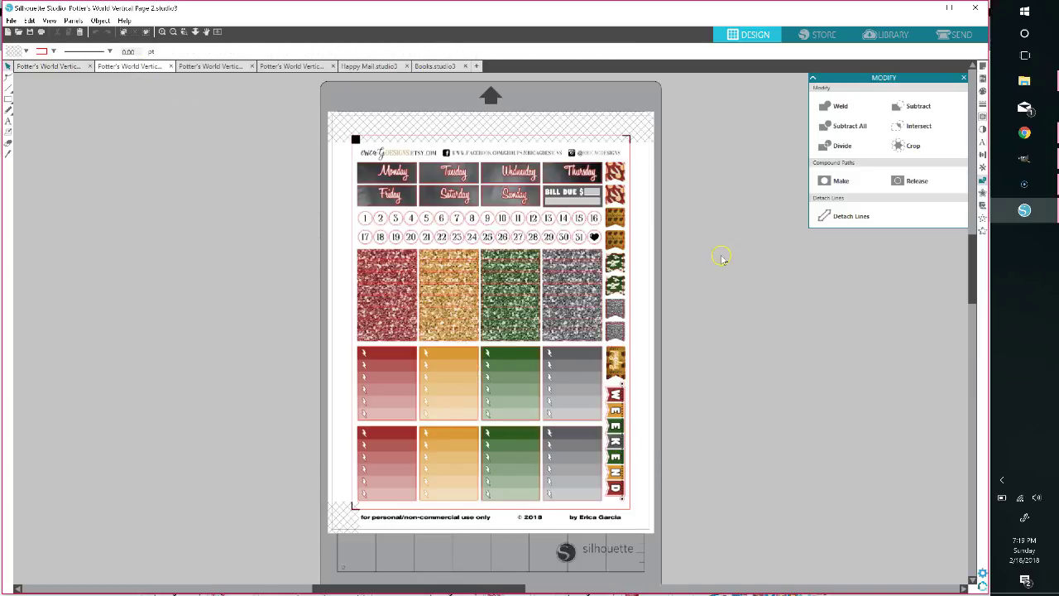
key("ctrl+a")
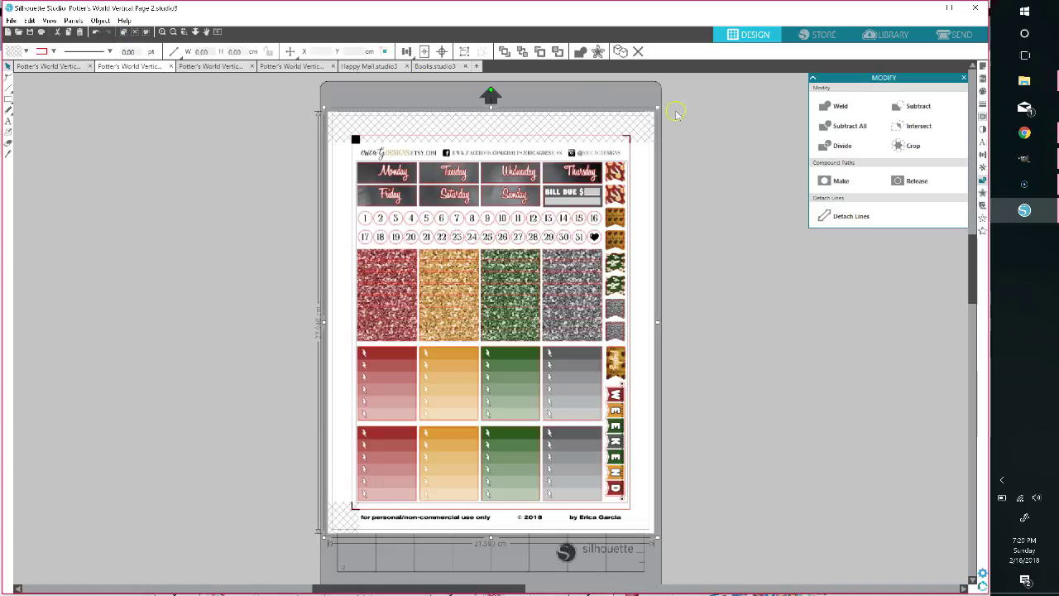
left_click(911, 148)
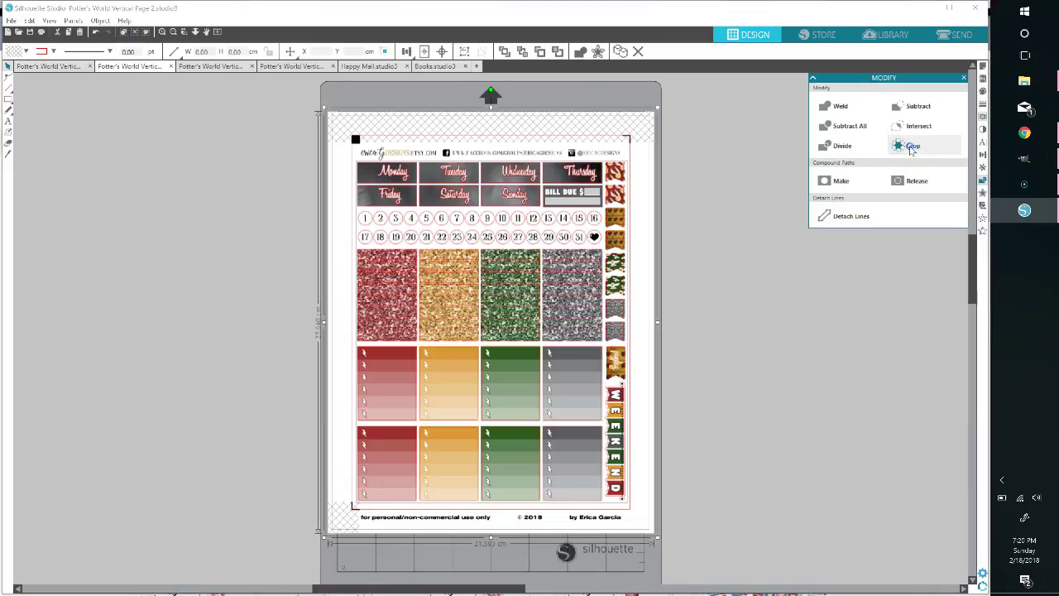
left_click(292, 350)
Move the upper red lightning-bolt checklist box from Page 2 into the gap beside Page 1's red weekday box.
left_click(409, 370)
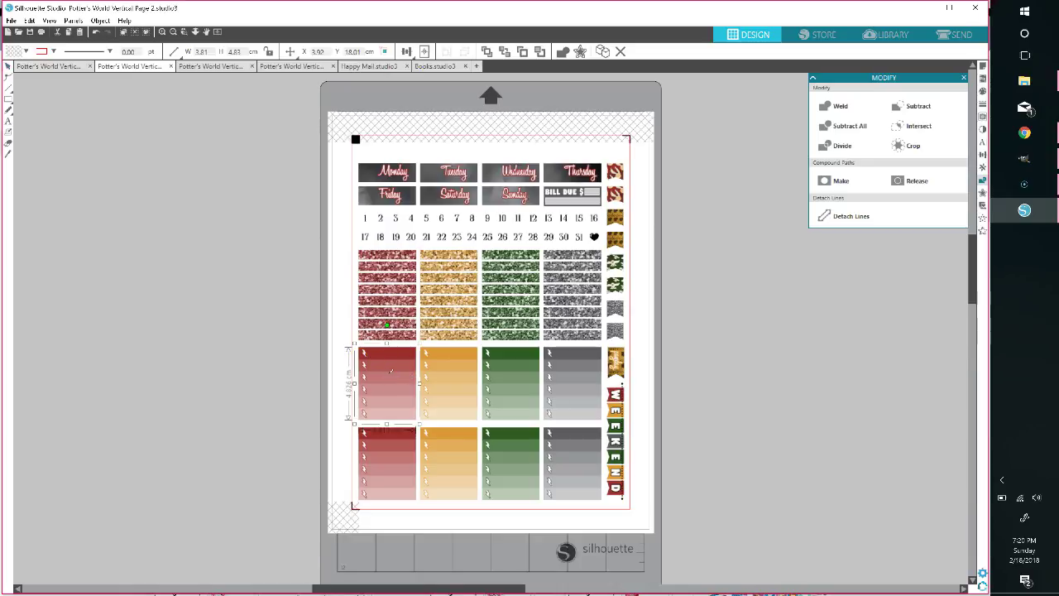
key("Delete")
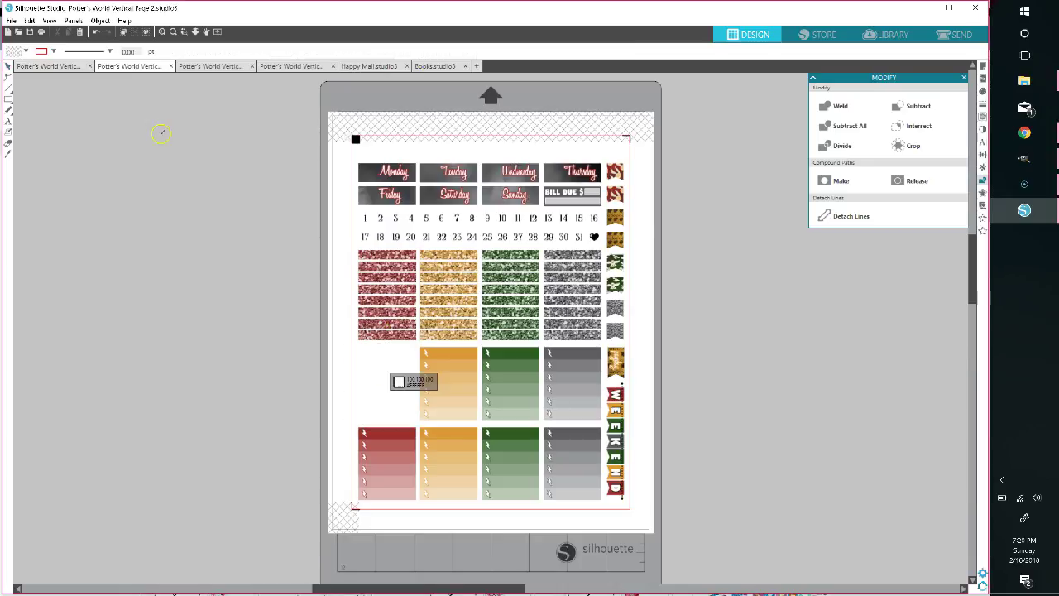
left_click(50, 67)
left_click_drag(409, 266, 461, 292)
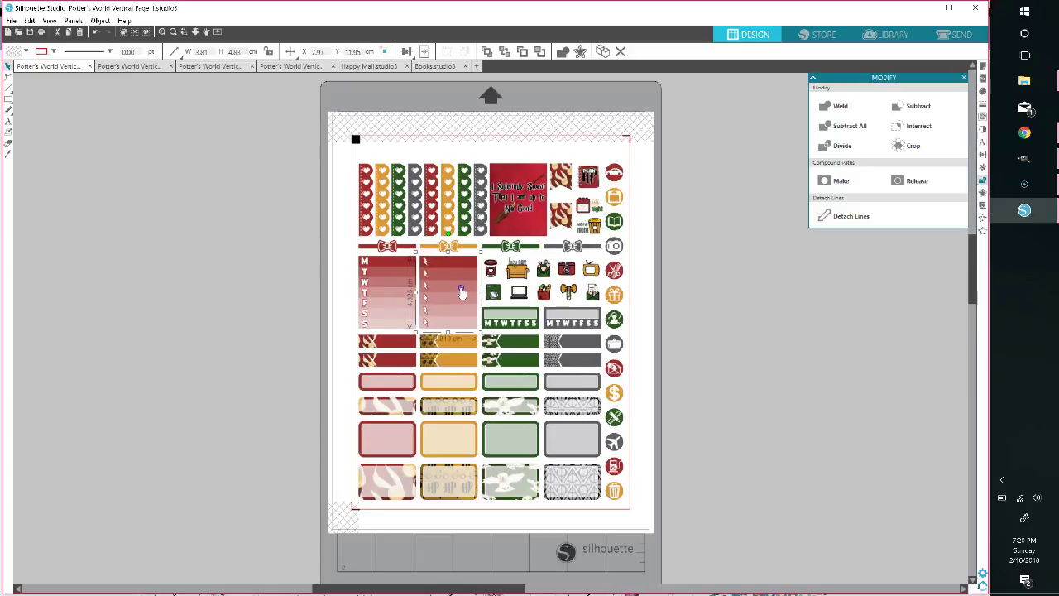
Delete the green and gray weekday trackers from Page 1.
left_click(538, 321)
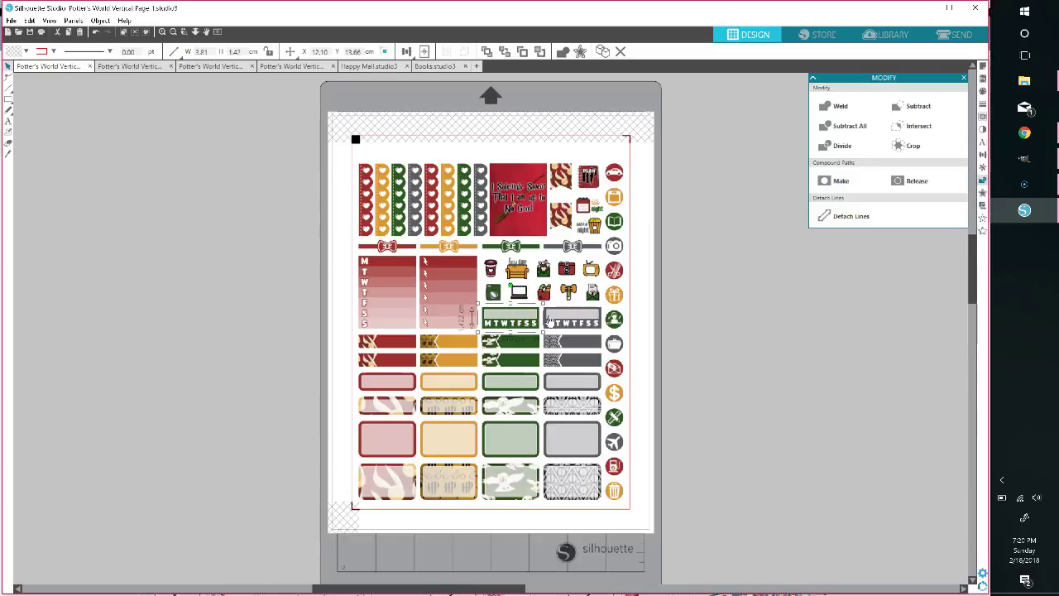
key("Delete")
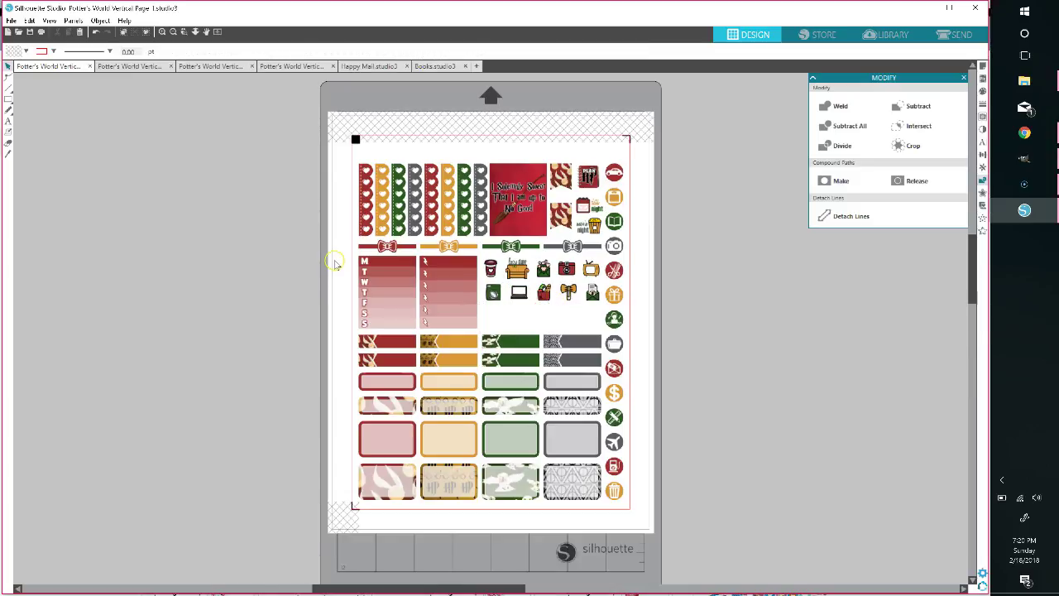
Duplicate the row of four bow dividers and place the copies above the heart checklist strips.
left_click(505, 247)
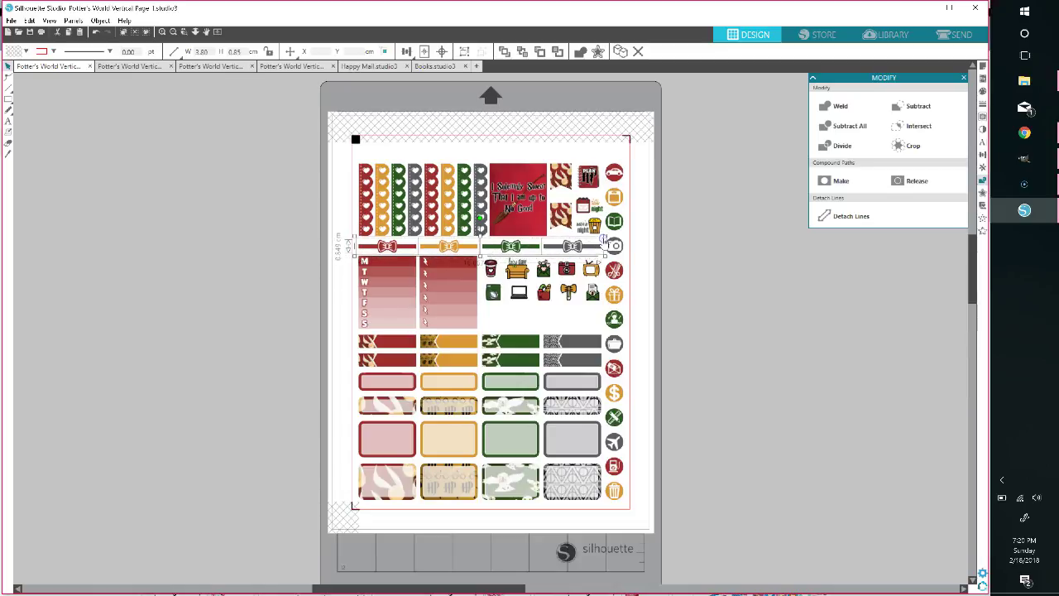
left_click_drag(432, 252, 431, 153)
right_click(429, 152)
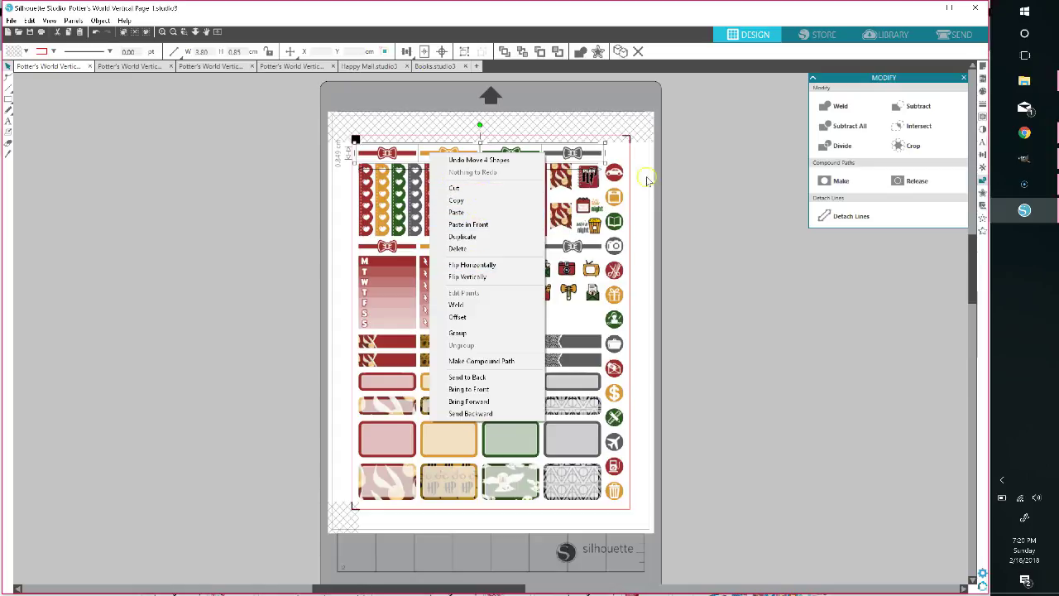
left_click(686, 175)
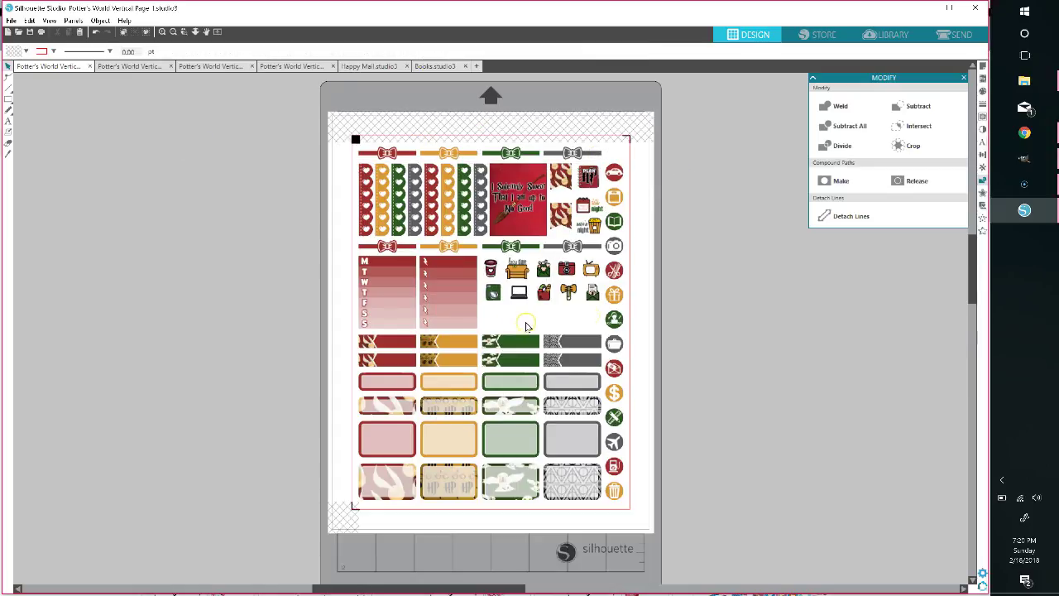
Delete the whole column of round icons along the right edge of the Page 1 sheet.
left_click_drag(648, 149, 614, 439)
left_click_drag(611, 499, 599, 508)
key("Delete")
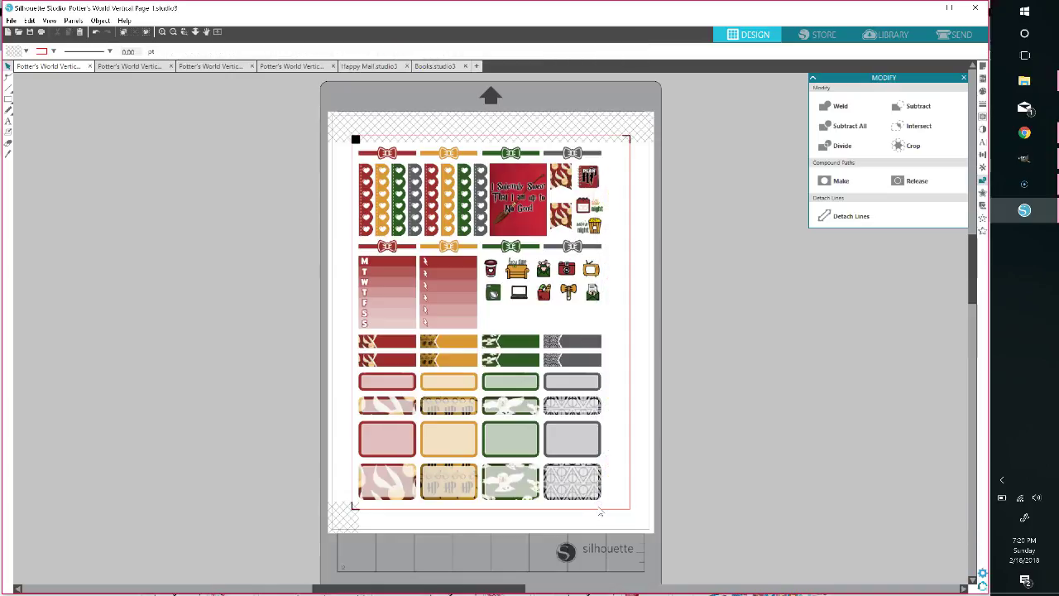
Copy the coffee cup, green bag, red basket, orange-handled and envelope icons and arrange the copies as a third icon row on Page 1.
left_click(600, 295)
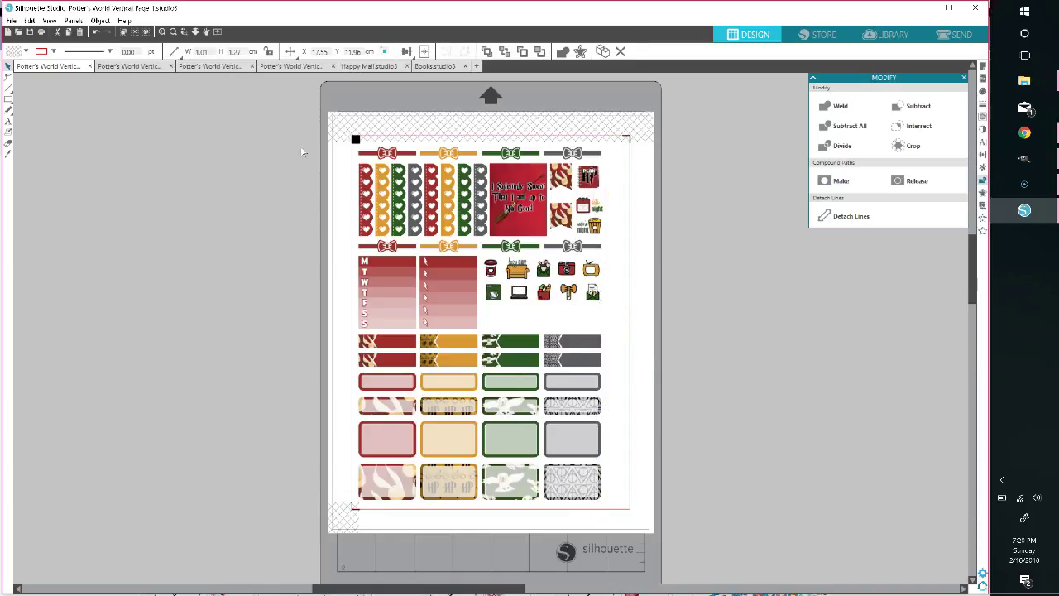
left_click(286, 148)
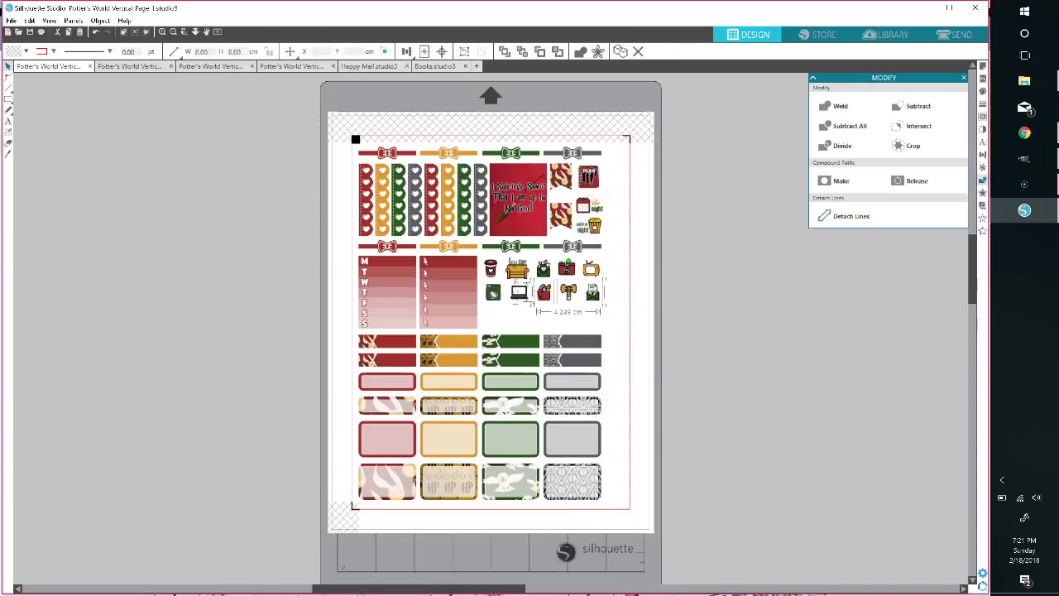
left_click_drag(547, 269, 736, 330)
left_click_drag(644, 308, 493, 319)
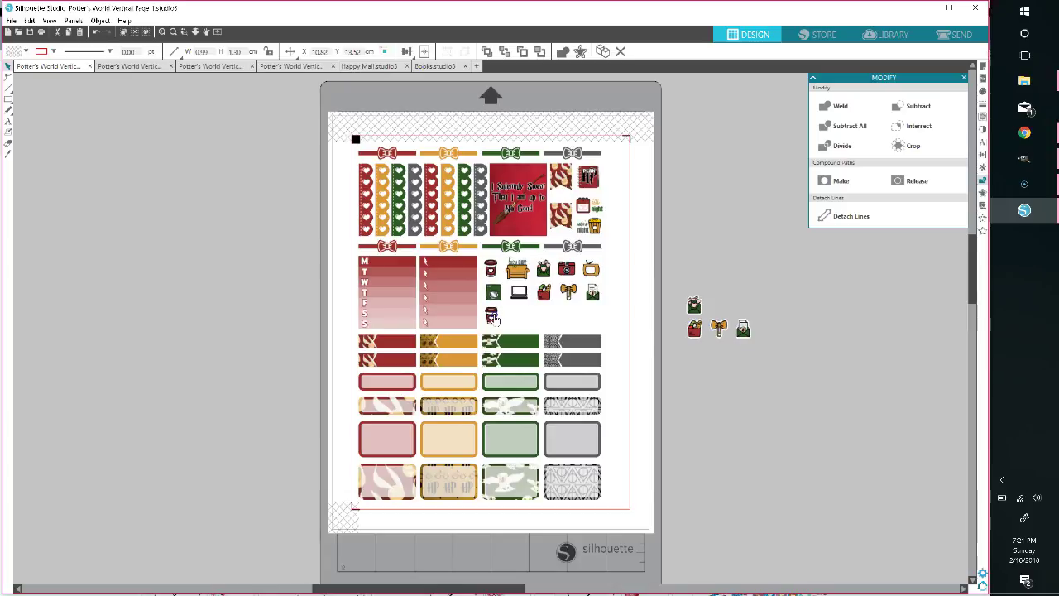
left_click_drag(694, 305, 516, 318)
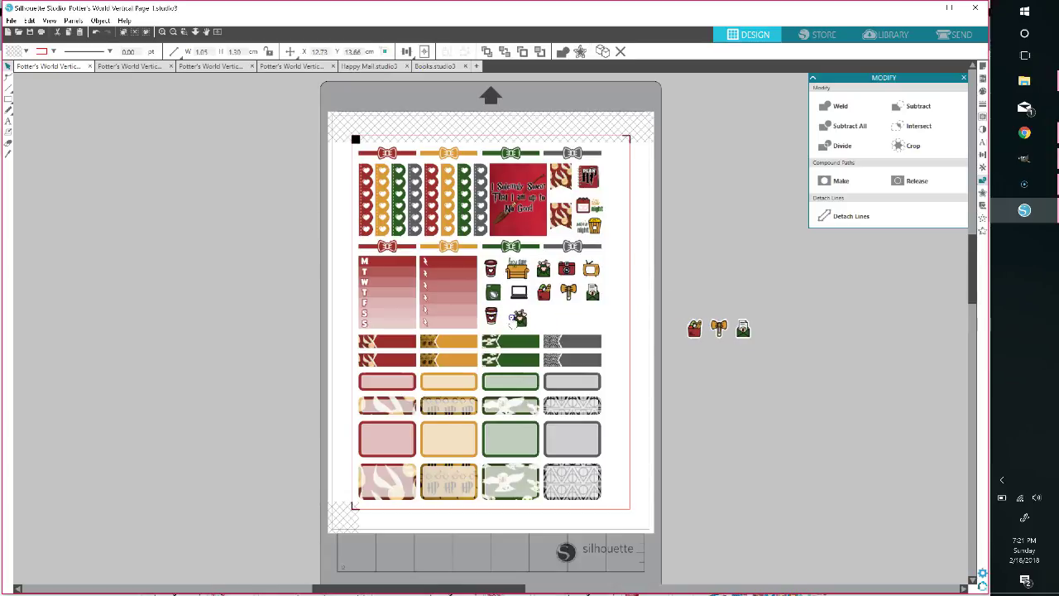
left_click(643, 331)
left_click_drag(694, 328, 538, 315)
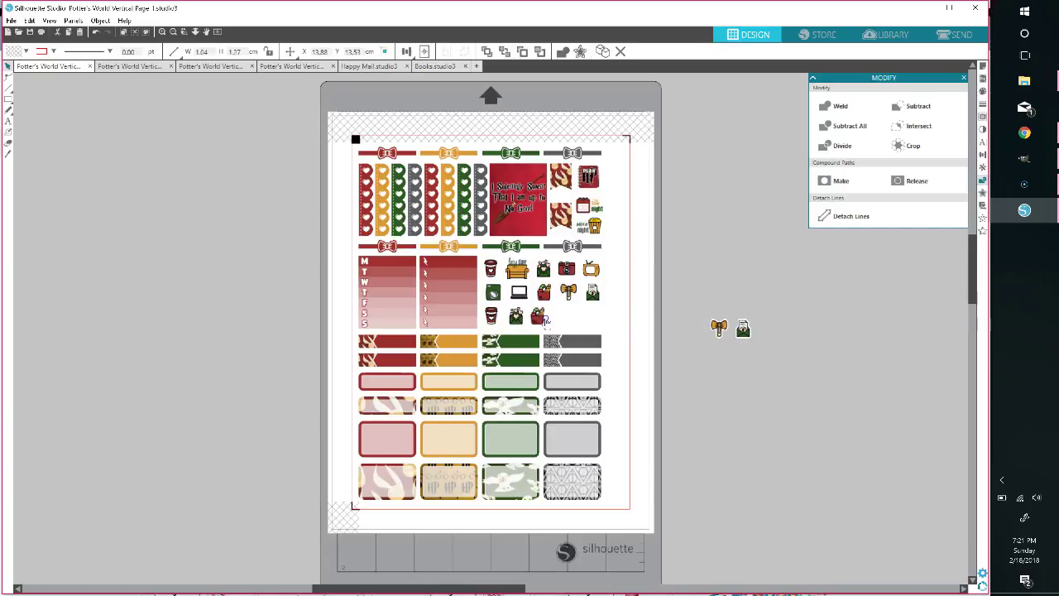
left_click_drag(718, 328, 559, 317)
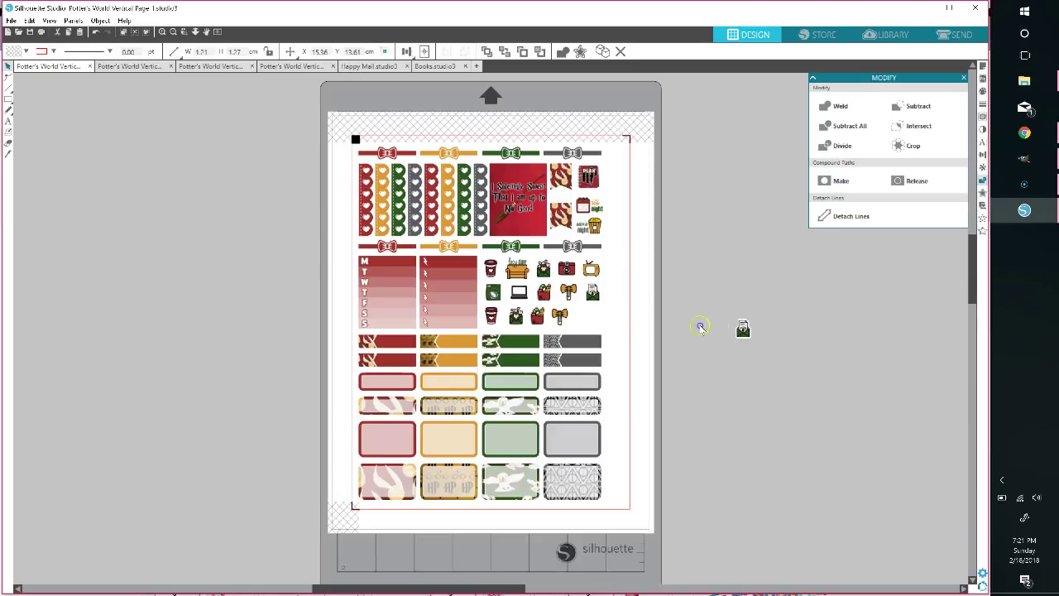
left_click_drag(743, 328, 588, 317)
left_click(485, 139)
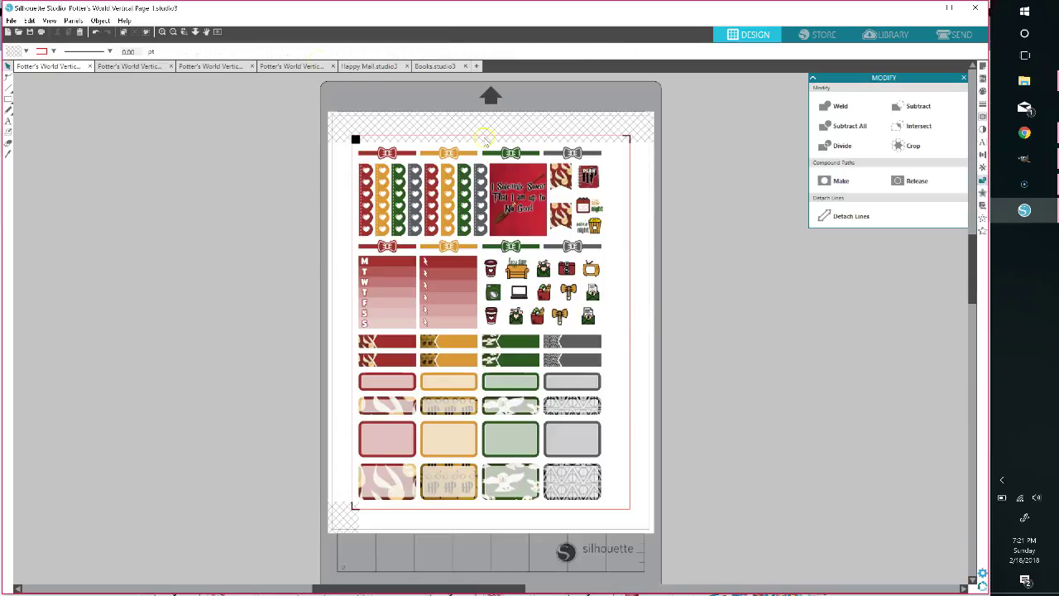
Move the column of patterned flags and the WEEKEND banner from Page 2 into the empty right-hand column of the Page 1 sheet.
left_click(122, 71)
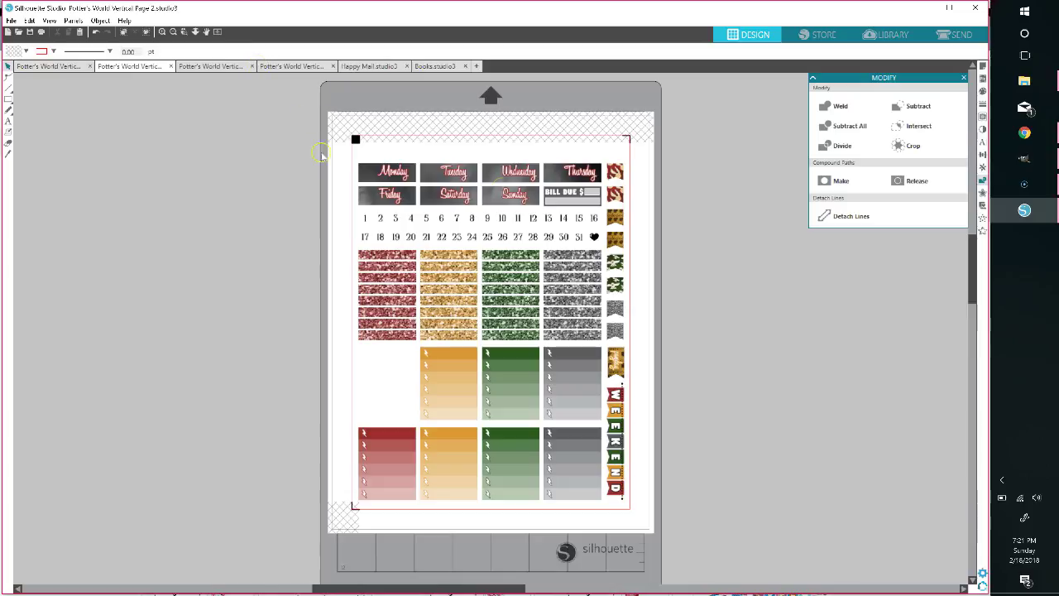
left_click_drag(646, 147, 601, 511)
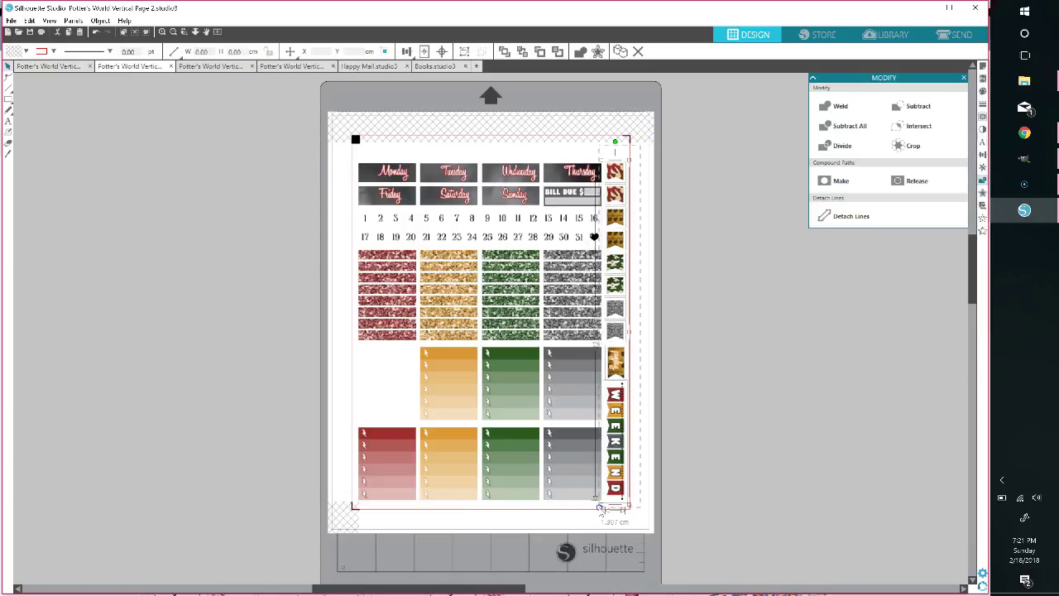
key("Delete")
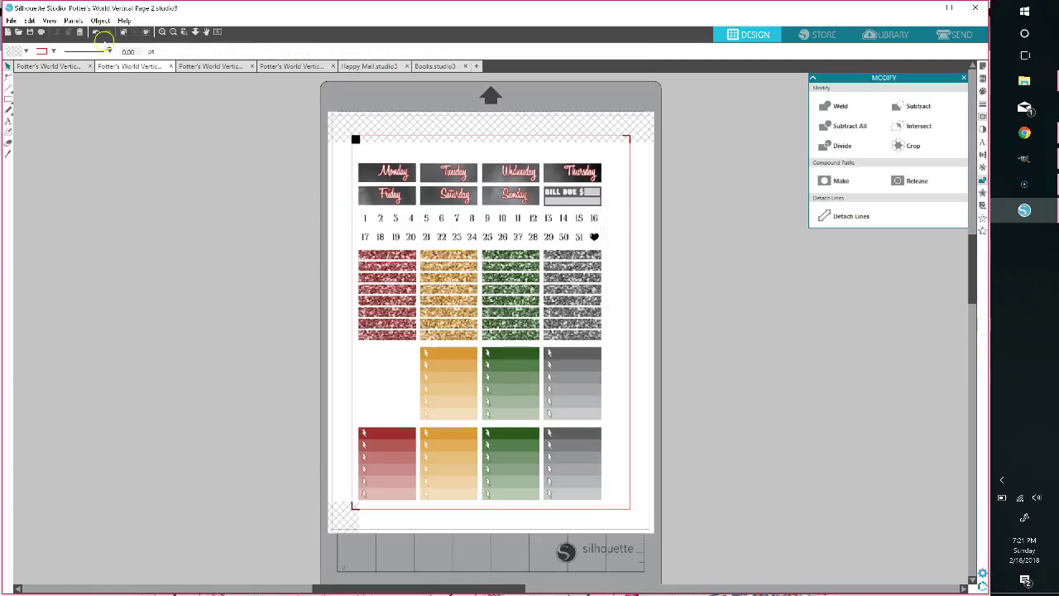
left_click(74, 66)
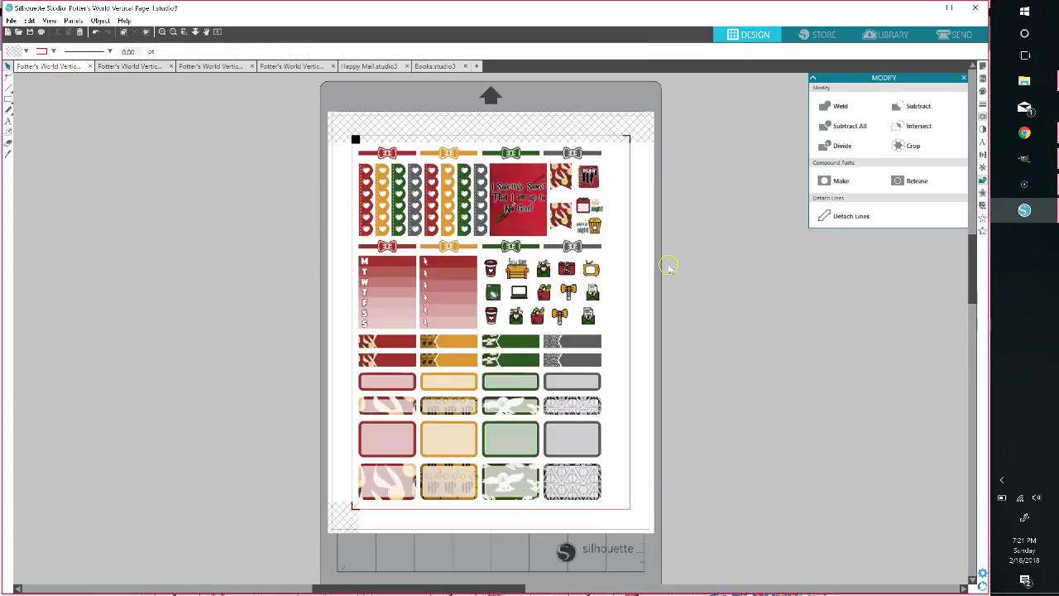
key("ctrl+v")
left_click_drag(667, 212, 614, 160)
left_click(681, 190)
Set Page 1's registration mark inset to 1.00 cm and shift all its stickers into the upper-left corner of the enlarged cut area.
left_click(984, 68)
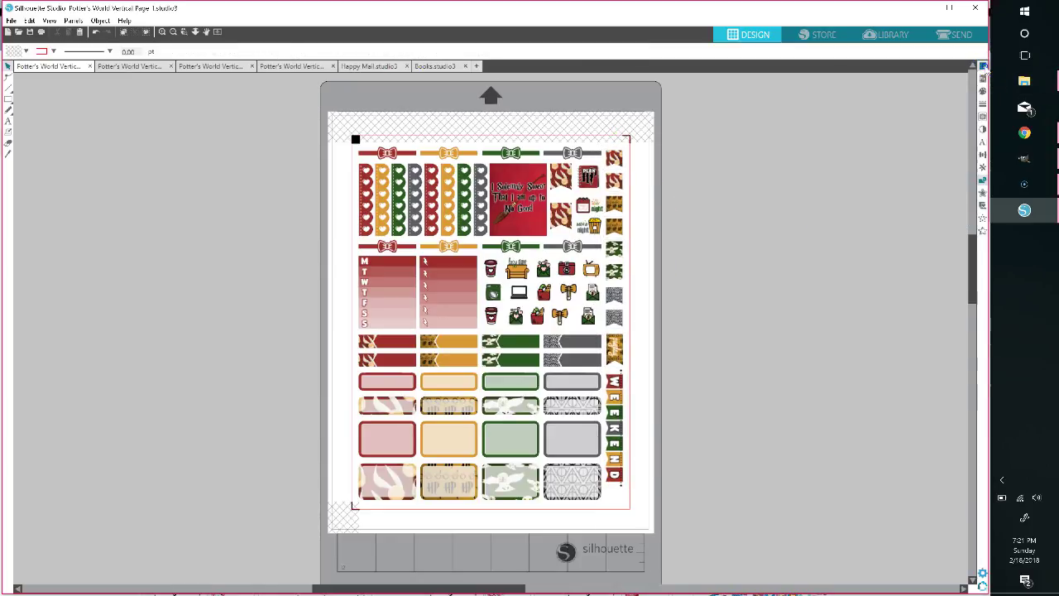
left_click(983, 68)
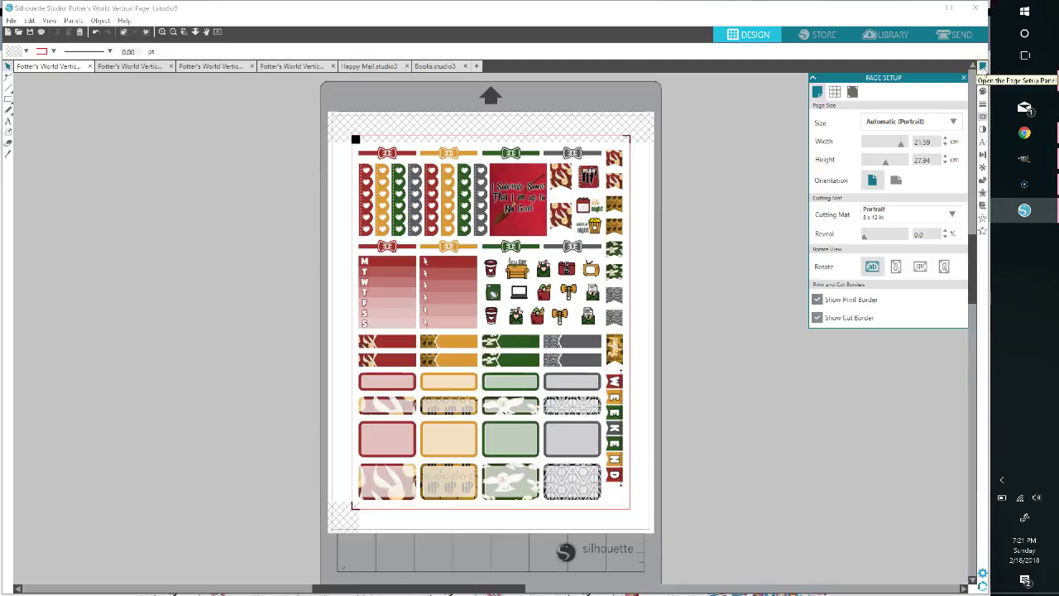
left_click(853, 92)
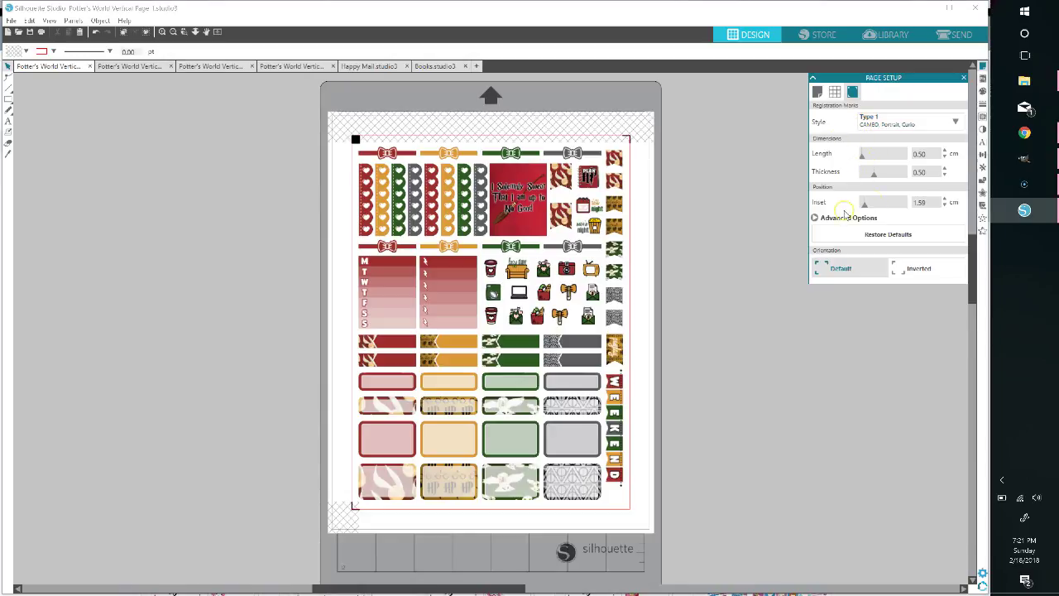
left_click(818, 216)
left_click_drag(874, 173, 811, 169)
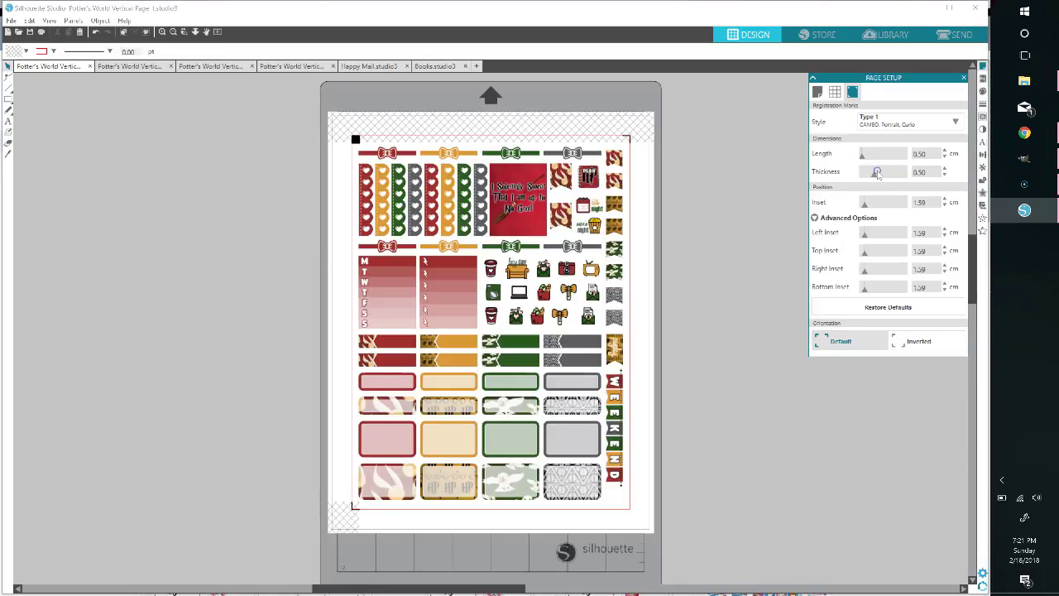
left_click_drag(863, 207, 838, 209)
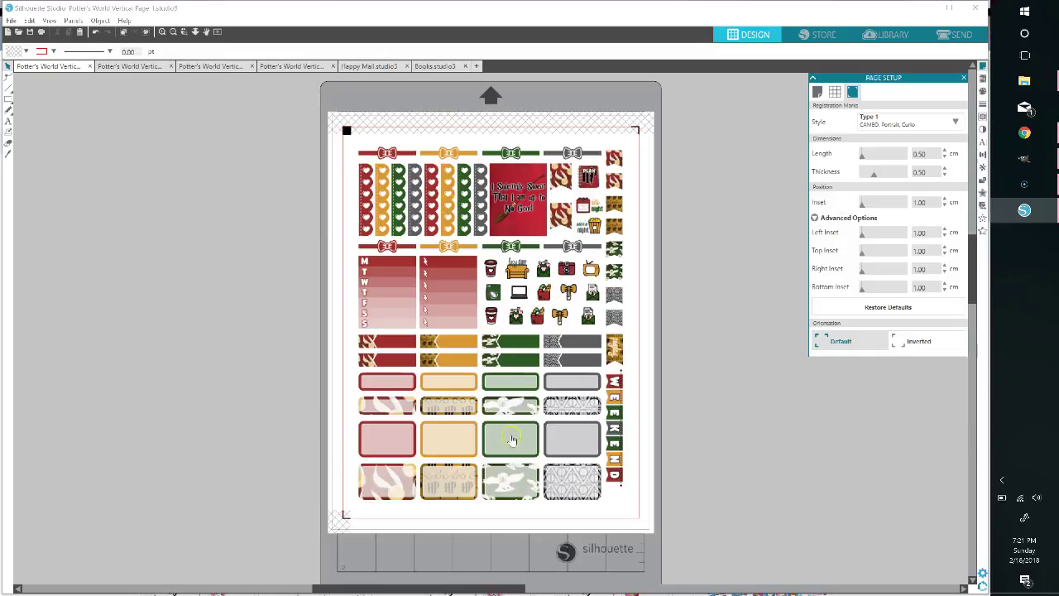
left_click_drag(662, 520, 357, 144)
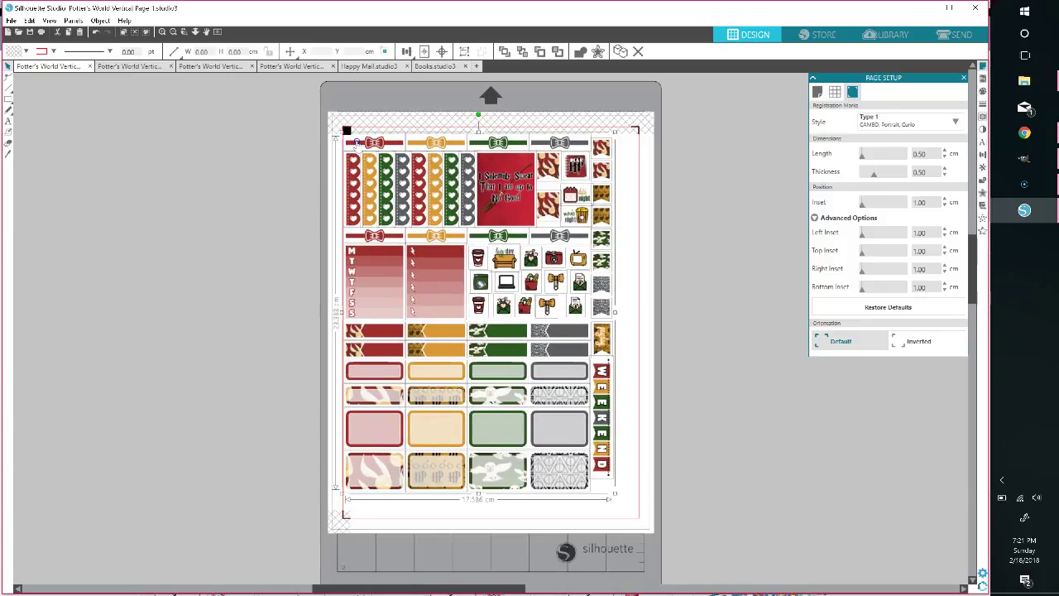
left_click(653, 184)
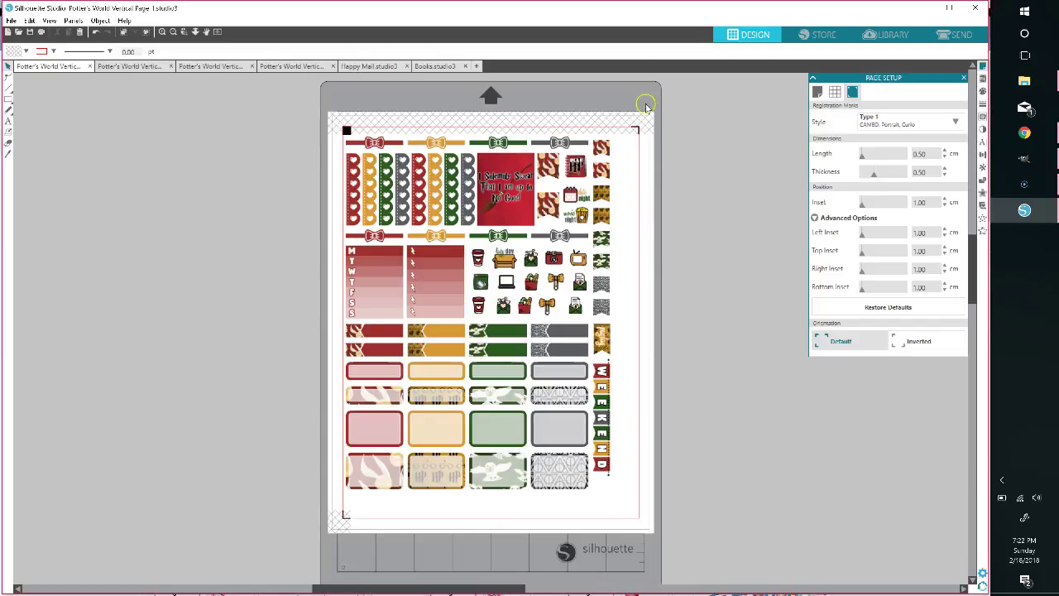
Move the seven weekday headers, without the BILL DUE sticker, from Page 2 to the blank area beside the Page 1 sheet.
left_click(130, 66)
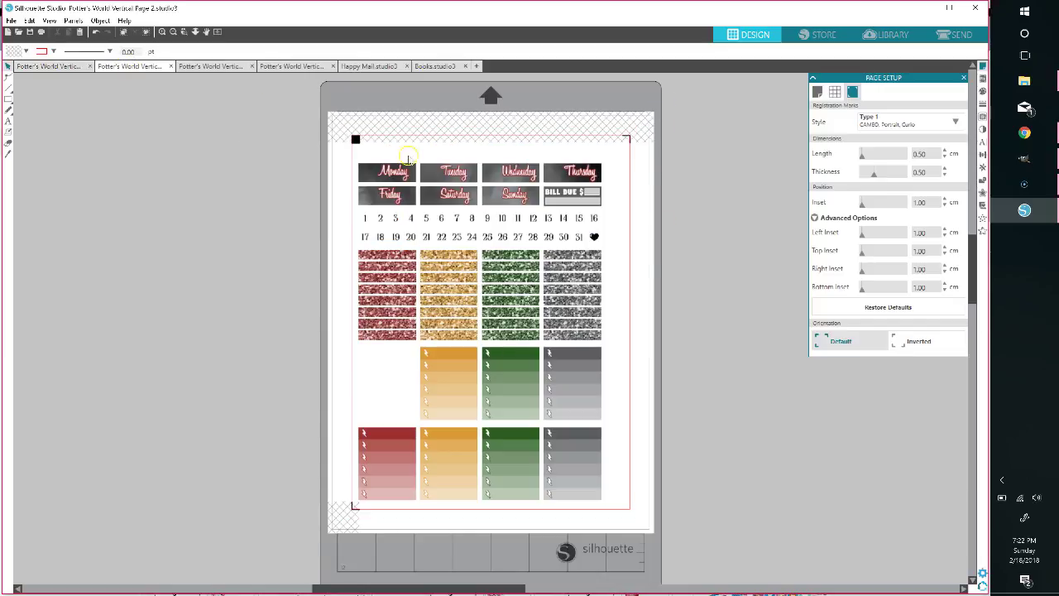
left_click_drag(344, 158, 544, 213)
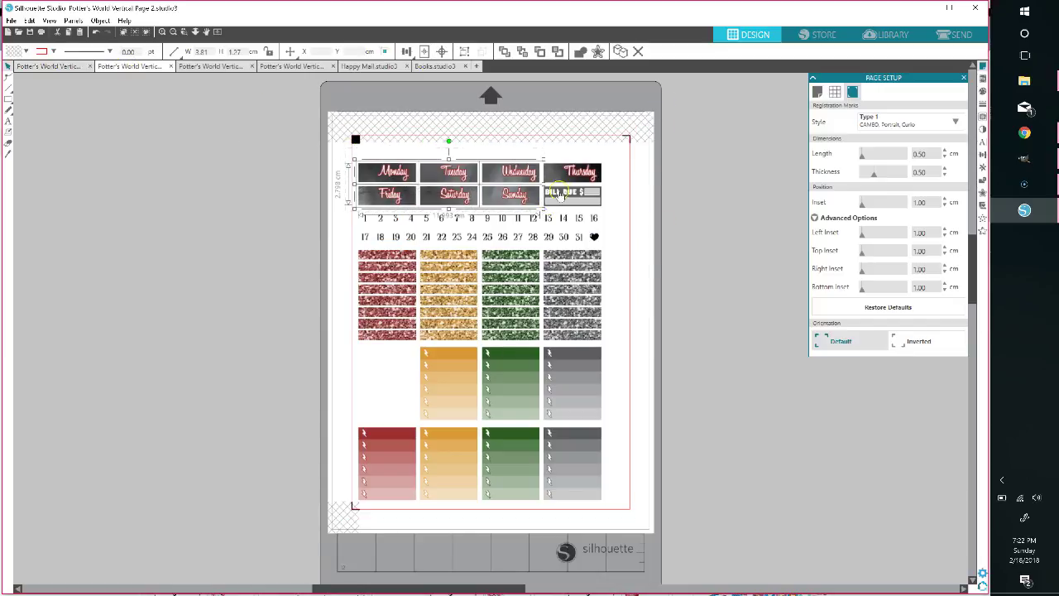
left_click(560, 190, "shift")
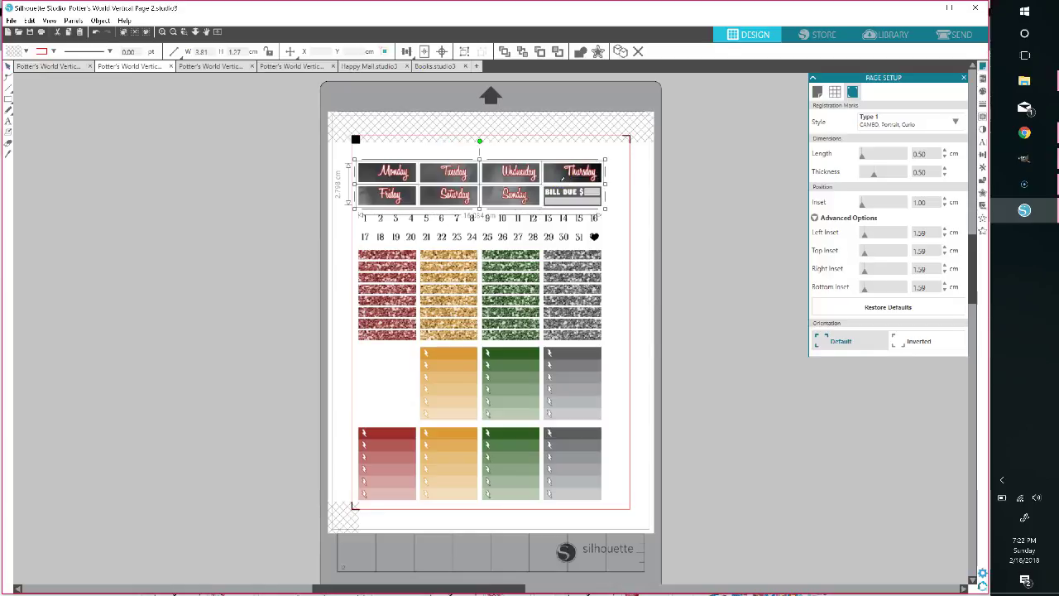
key("Delete")
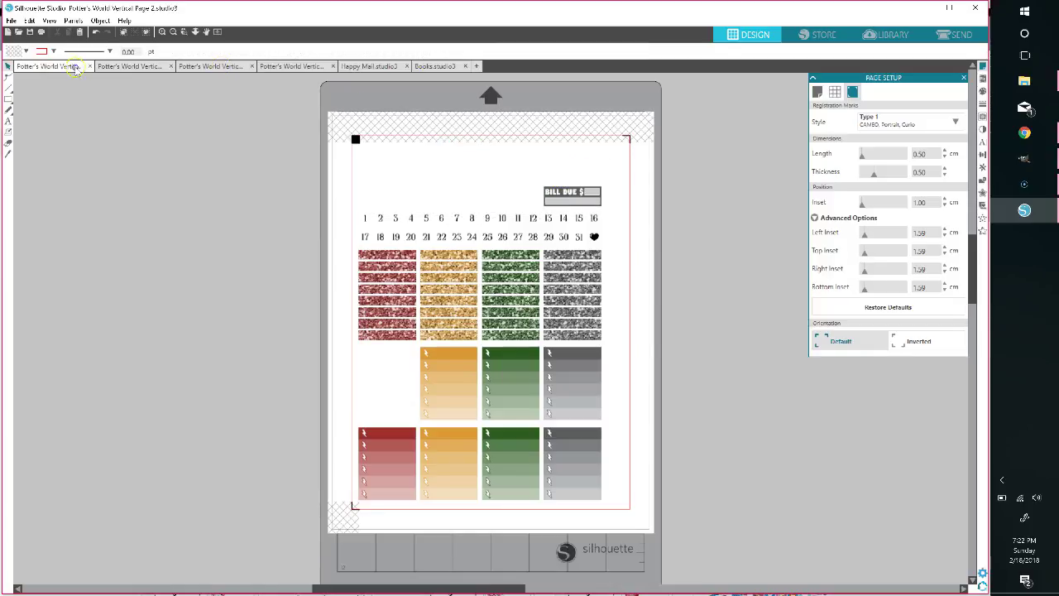
left_click(47, 66)
key("ctrl+v")
left_click_drag(412, 262, 41, 298)
left_click(66, 308)
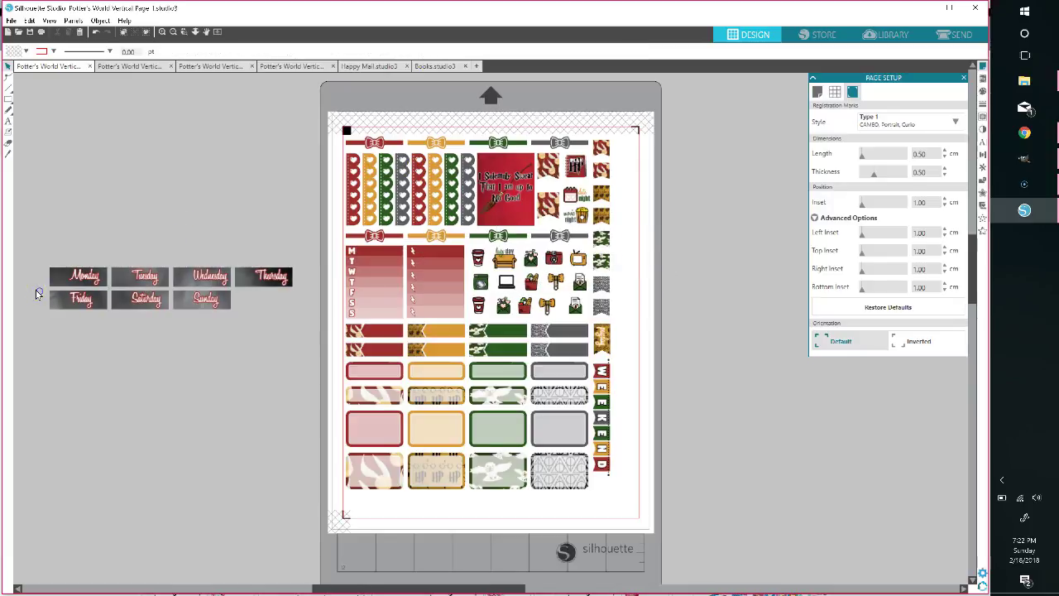
Place the Monday to Thursday headers in a row beneath the last row of boxes on the Page 1 sheet.
left_click(285, 277)
left_click_drag(265, 281, 577, 513)
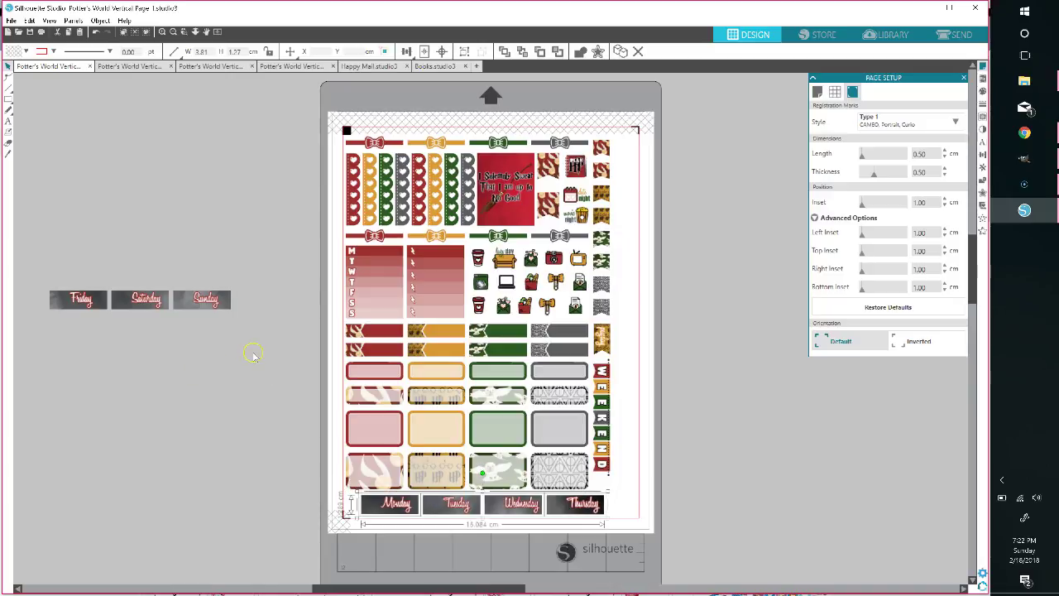
left_click(253, 354)
Rotate the Friday, Saturday and Sunday headers by 90° and place them along the right edge of the Page 1 sheet.
left_click(106, 288)
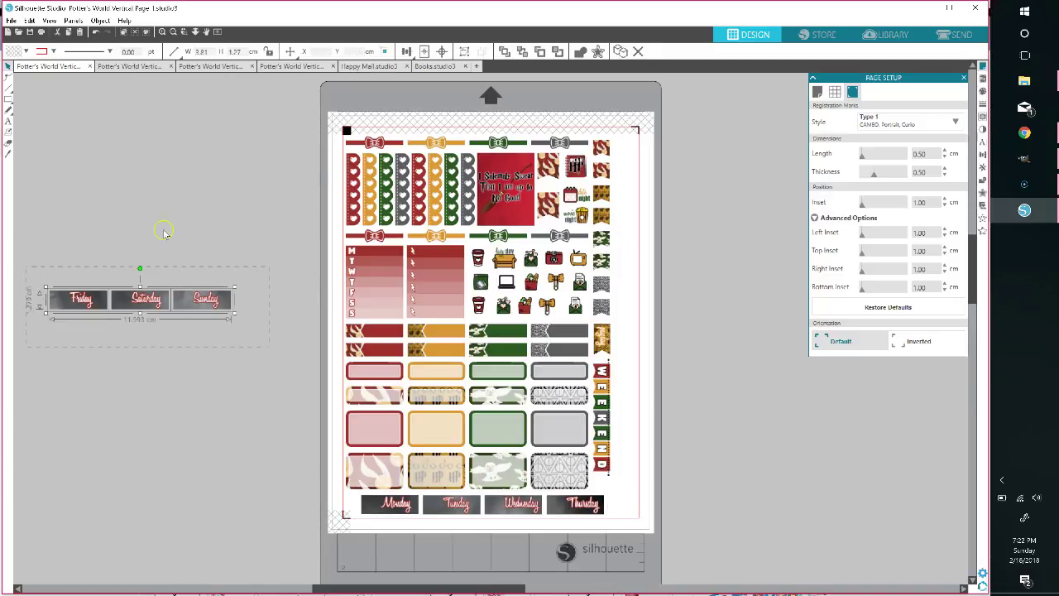
left_click(983, 154)
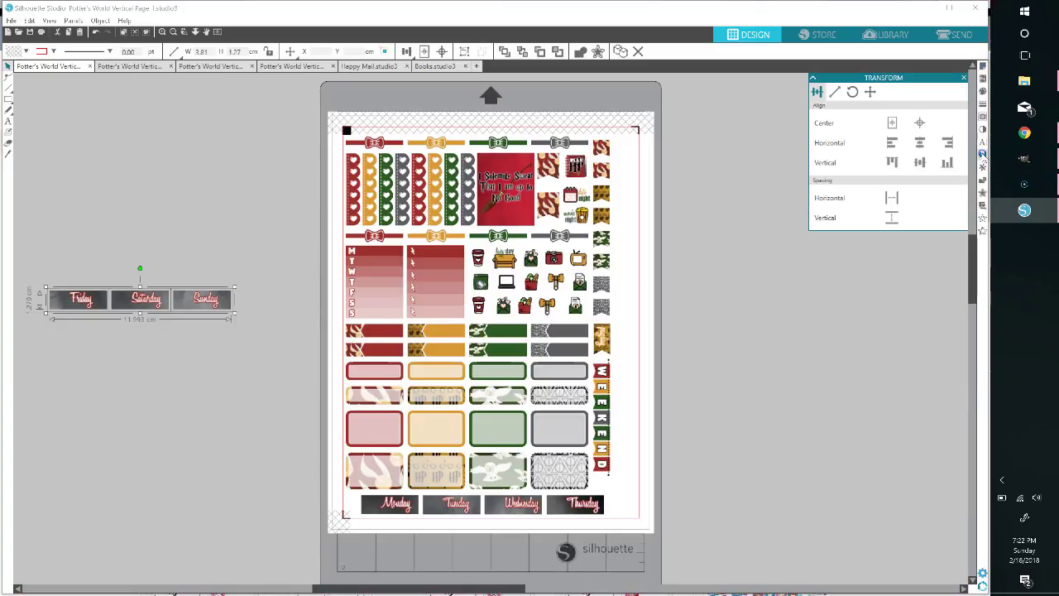
left_click(851, 92)
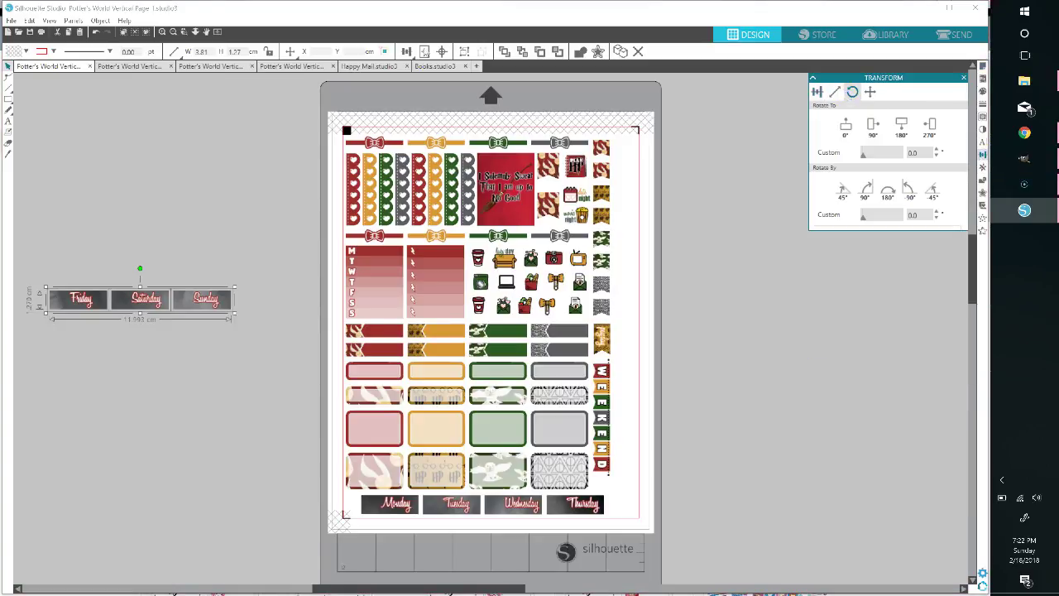
left_click(865, 188)
left_click(865, 189)
left_click_drag(125, 238, 626, 169)
left_click(672, 196)
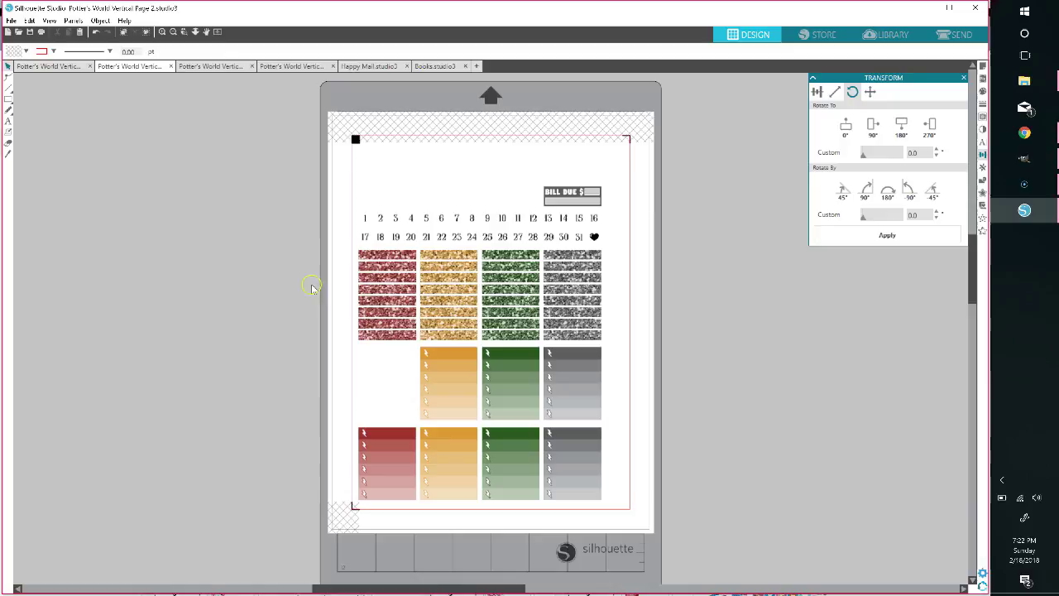
On Page 3, shift the sticker sheet image off its cut lines and centre it back on the page.
left_click(220, 70)
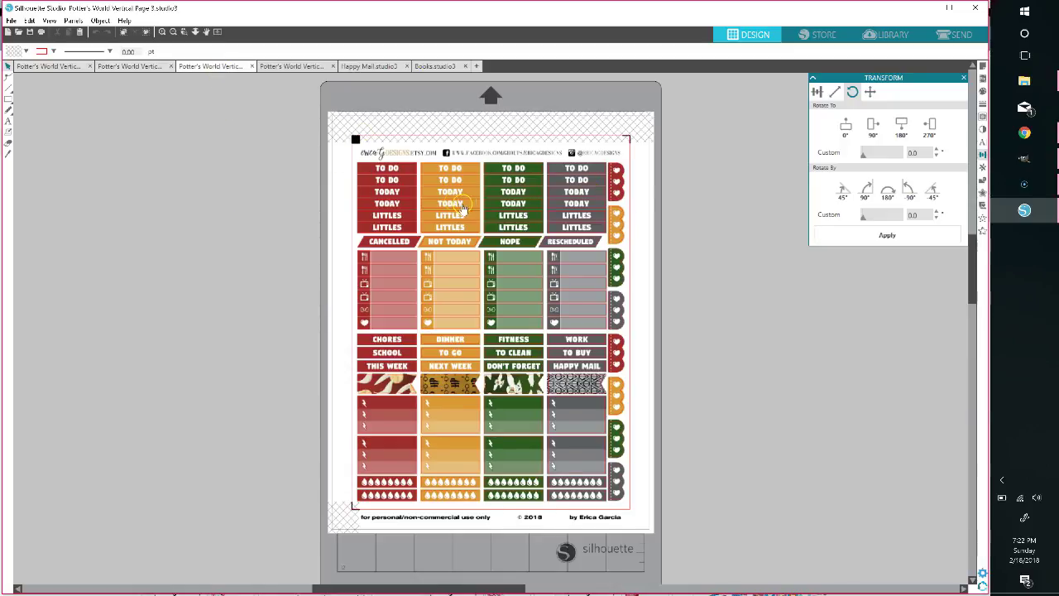
left_click_drag(528, 170, 685, 135)
key("ctrl+z")
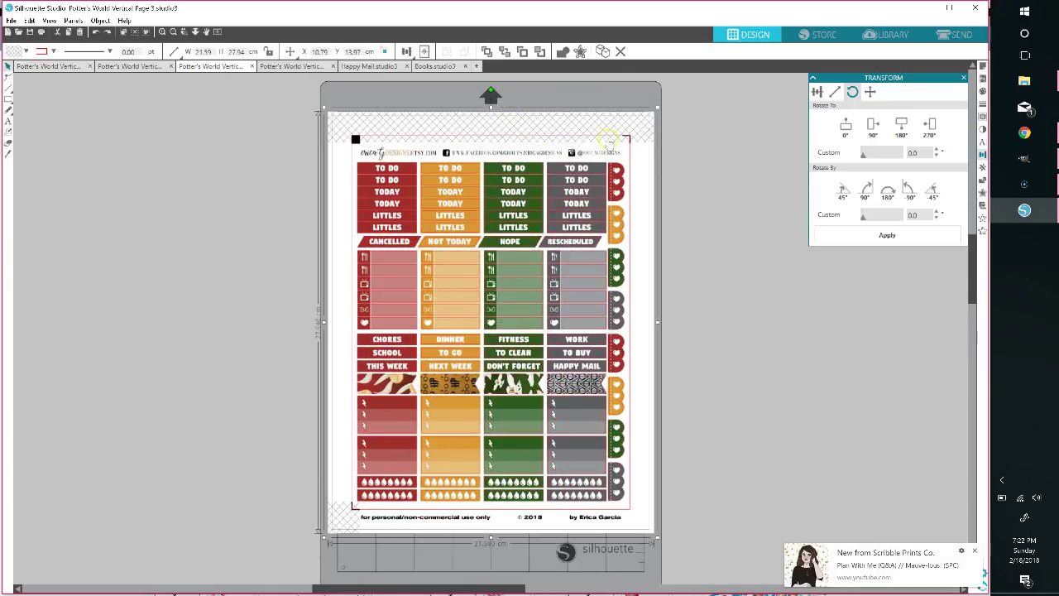
mouse_move(610, 142)
left_mouse_down()
mouse_move(628, 149)
mouse_move(618, 148)
left_mouse_up()
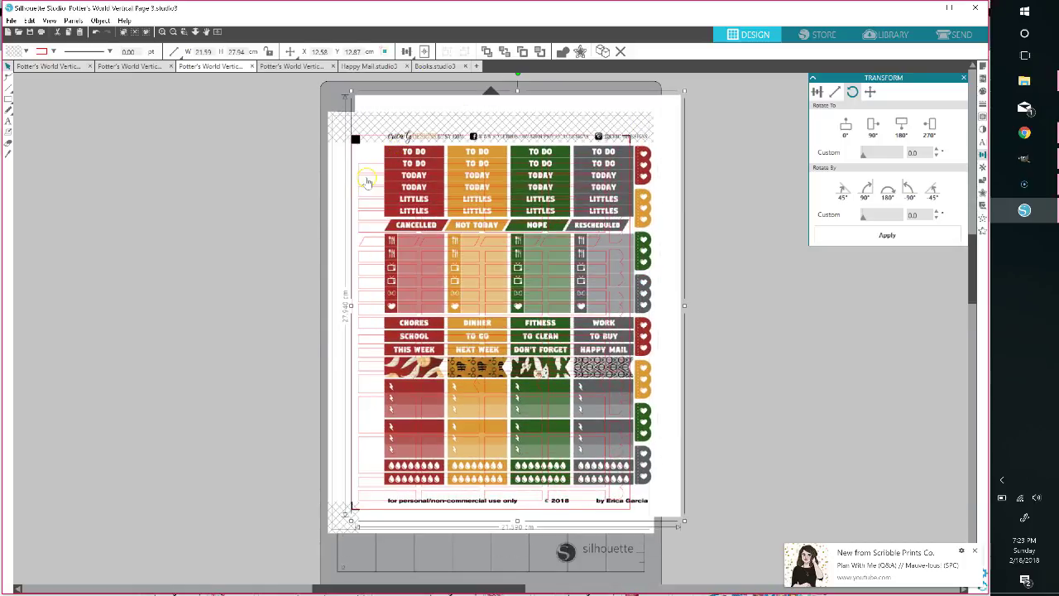
left_click(983, 182)
left_click(910, 149)
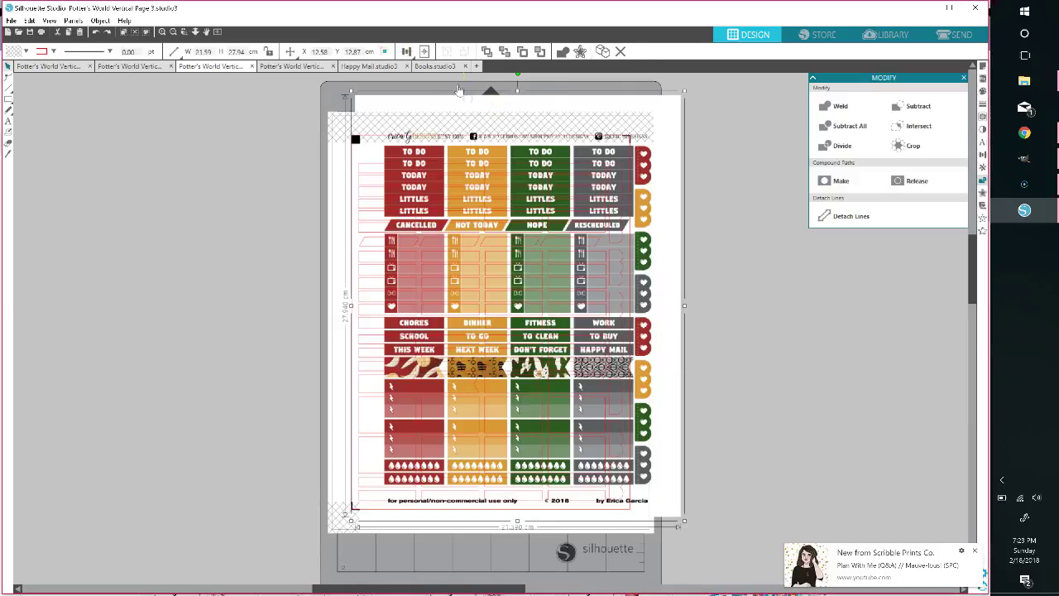
left_click(424, 51)
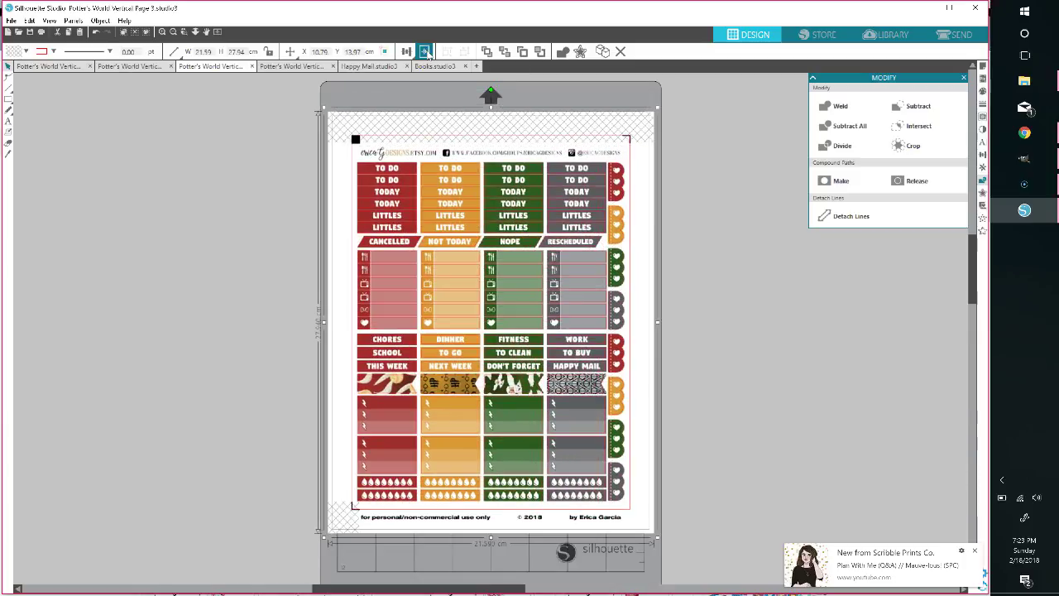
Crop the entire Page 3 sticker sheet to its cut lines.
left_click(706, 111)
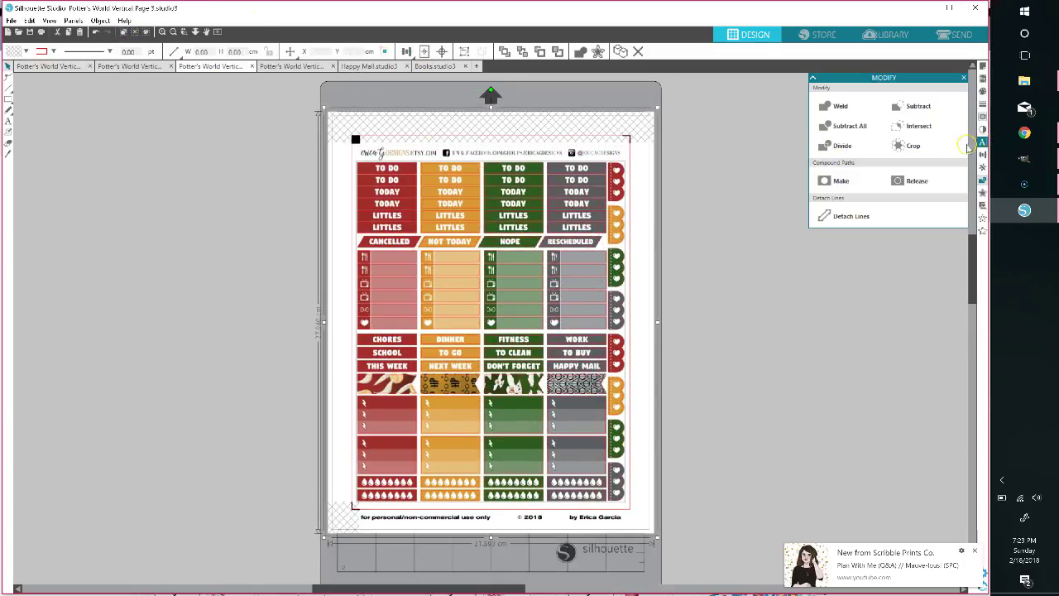
left_click(830, 142)
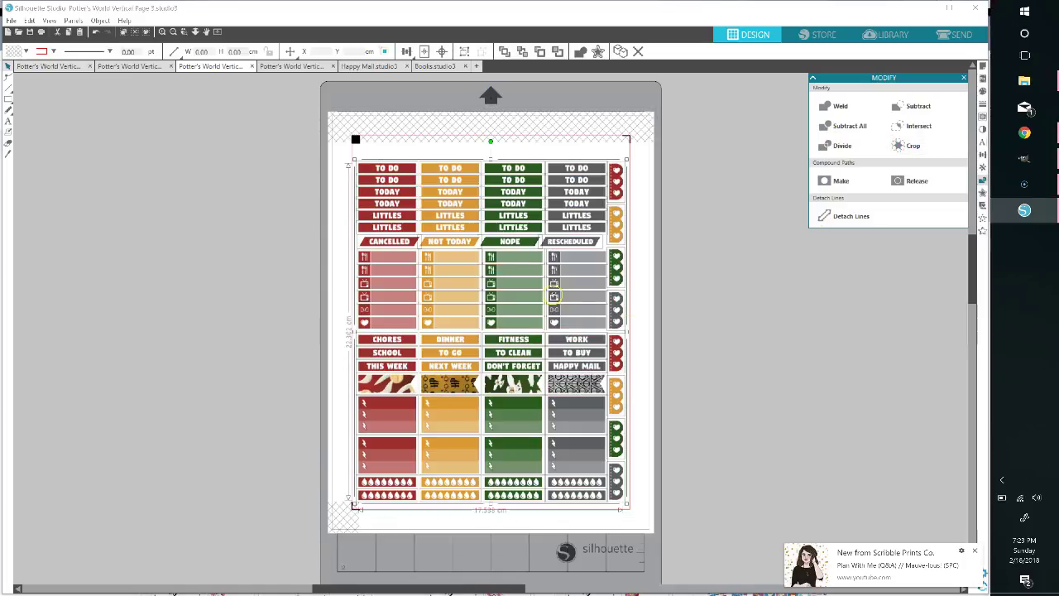
left_click(673, 353)
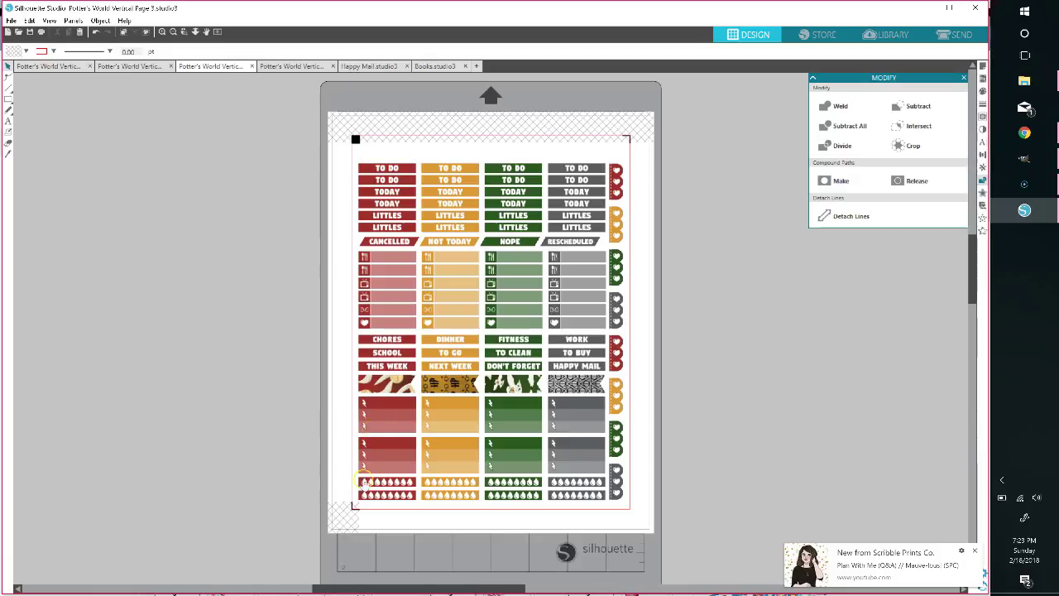
Delete the TO DO, TODAY and LITTLES headers and all stickers below the icon boxes on Page 3, except the heart tab column.
left_click_drag(345, 507, 613, 333)
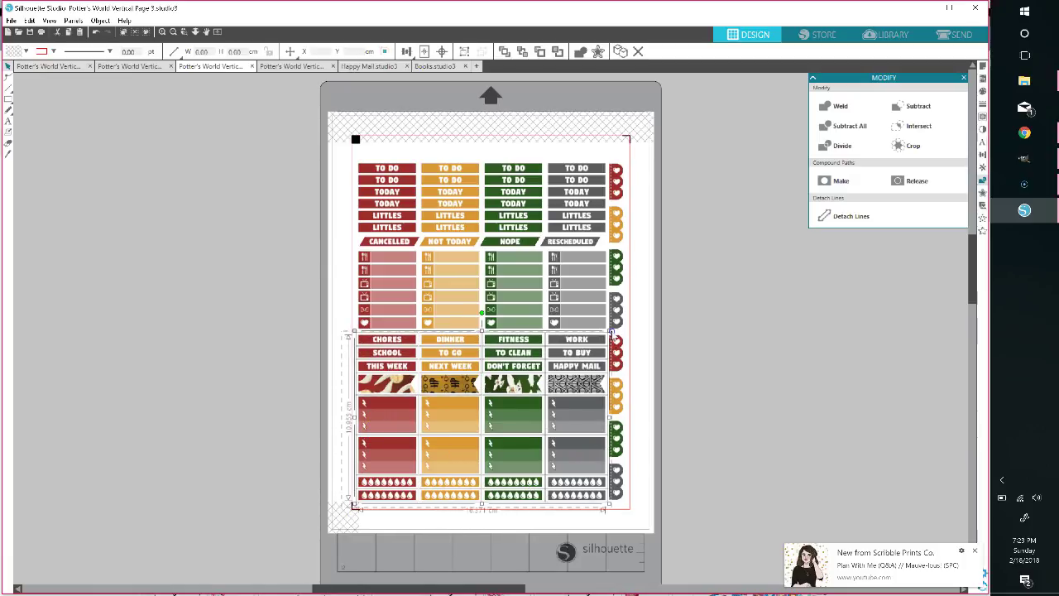
key("Delete")
left_click_drag(325, 234, 612, 154)
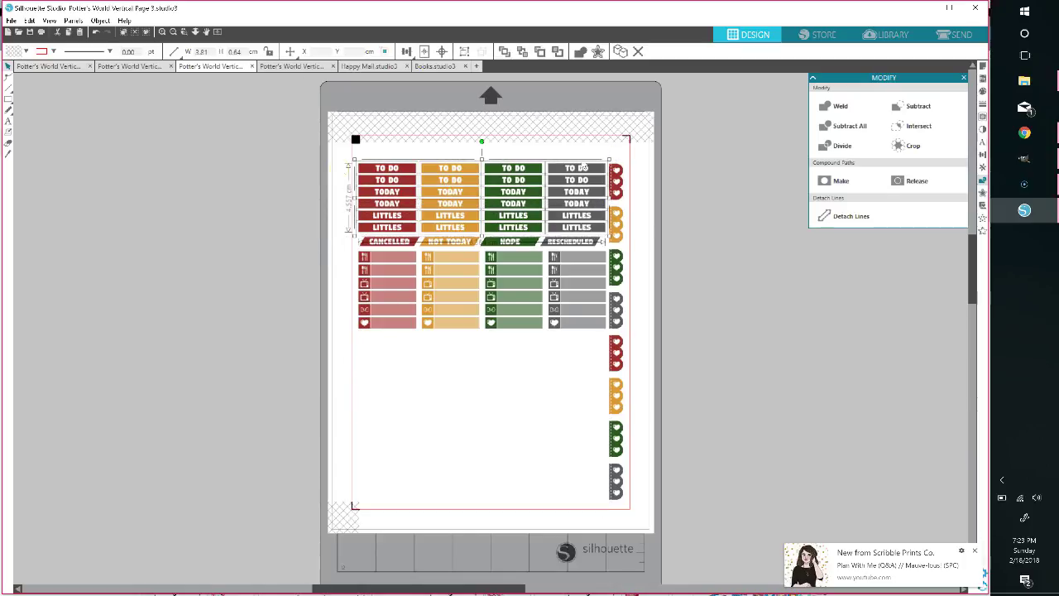
key("Delete")
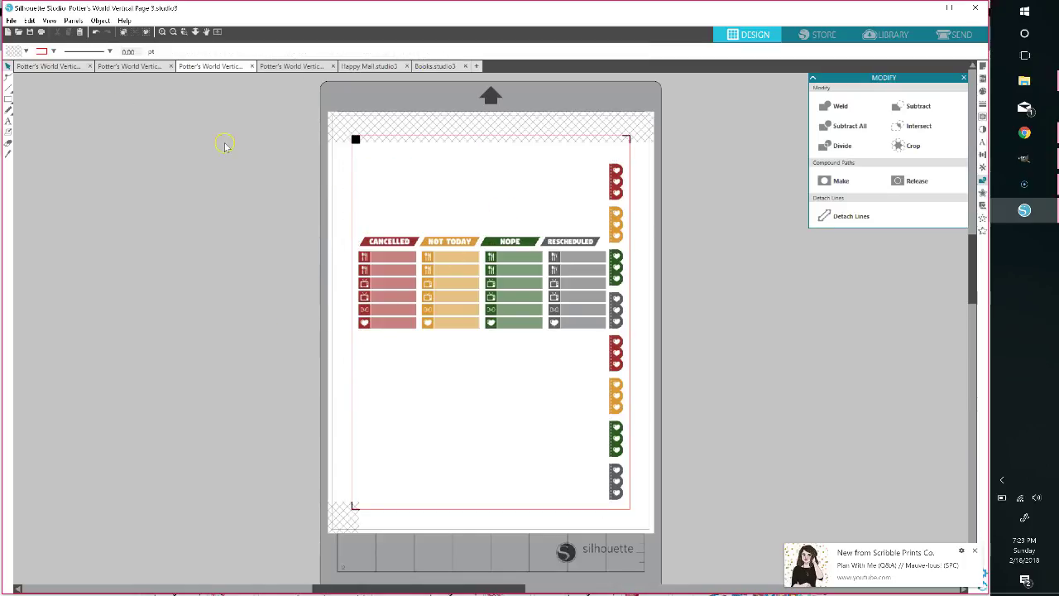
Move the block of glitter strips from Page 2 into the empty space above the CANCELLED banner row on Page 3.
left_click(140, 66)
left_click_drag(333, 351, 620, 248)
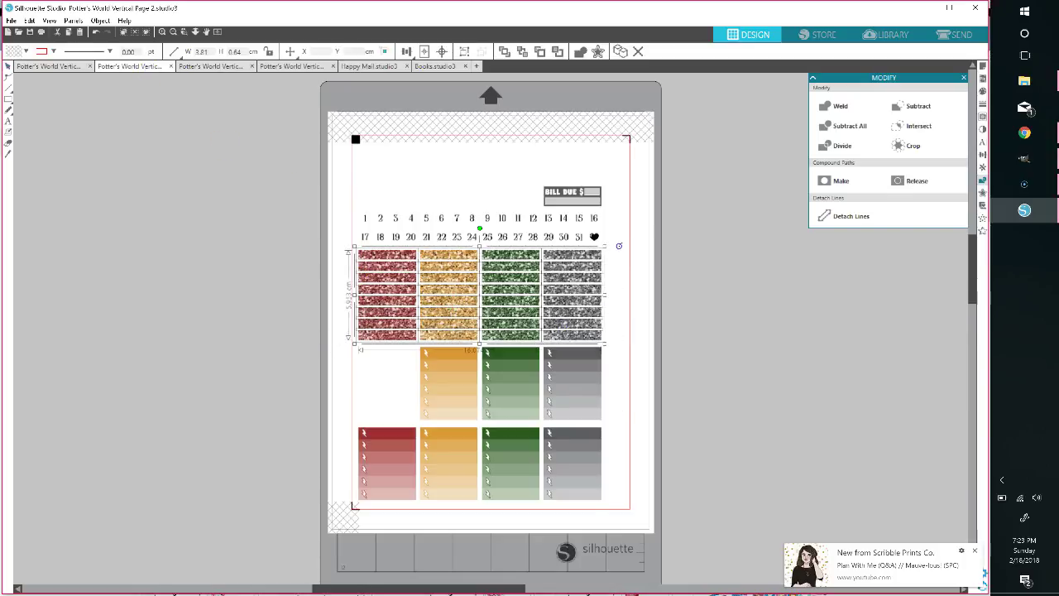
key("ctrl+x")
left_click(211, 66)
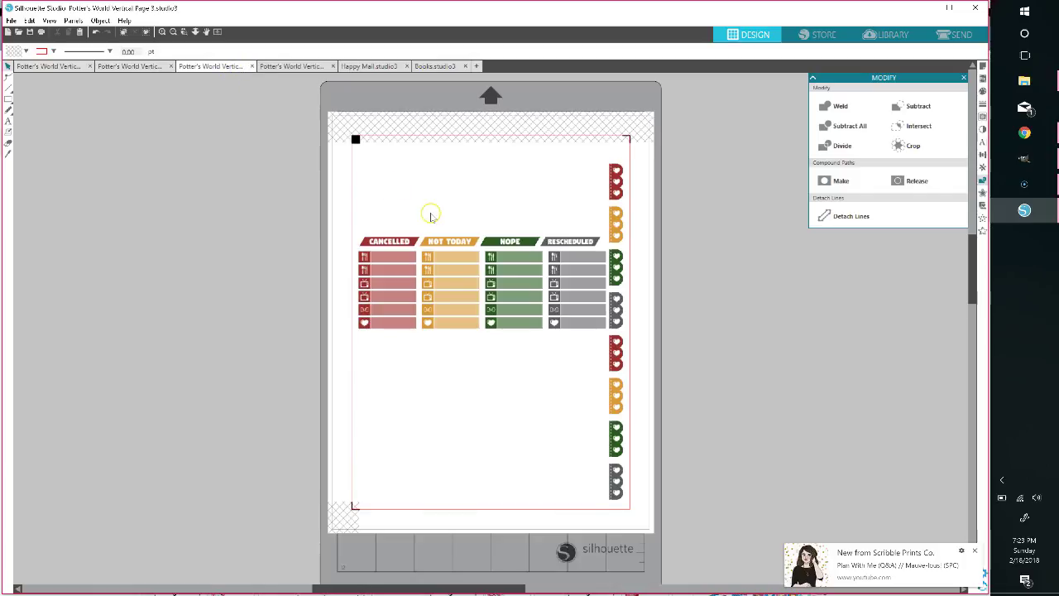
key("ctrl+v")
left_click_drag(503, 270, 508, 170)
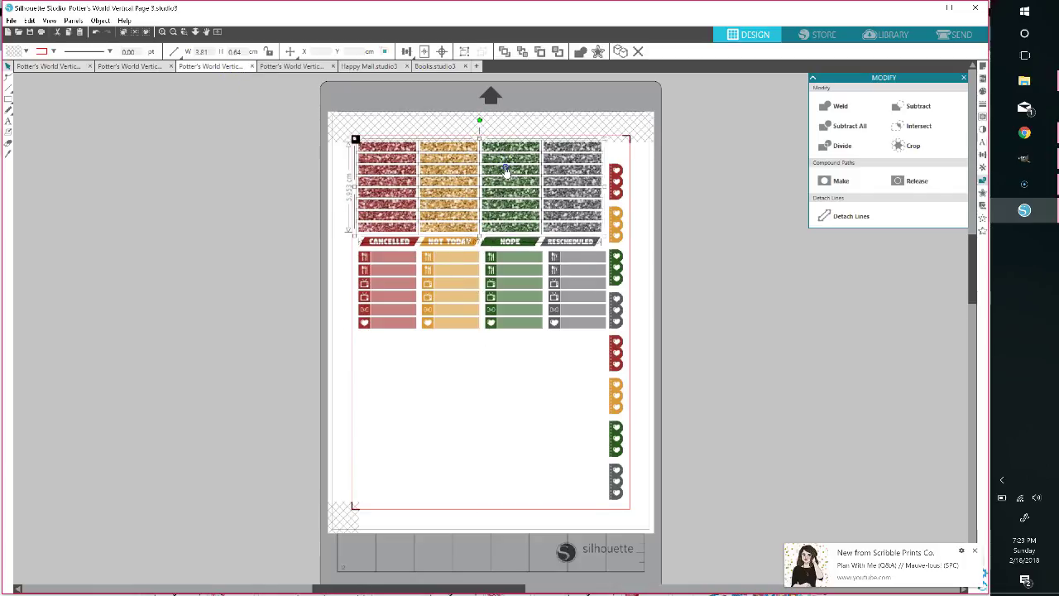
Set the registration mark inset of Page 3 to 1.00 cm.
left_click(984, 64)
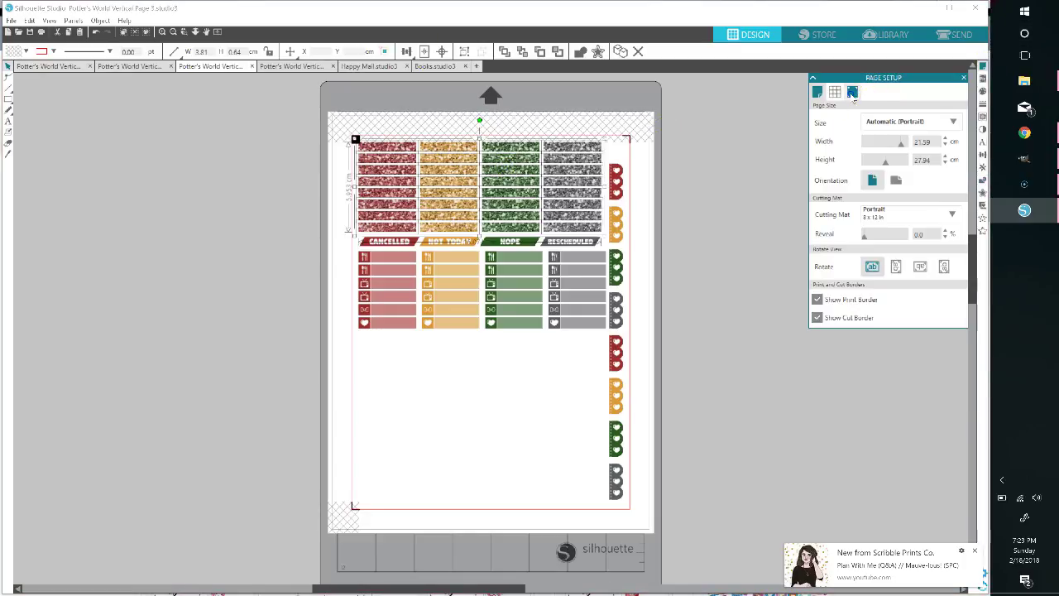
left_click(853, 92)
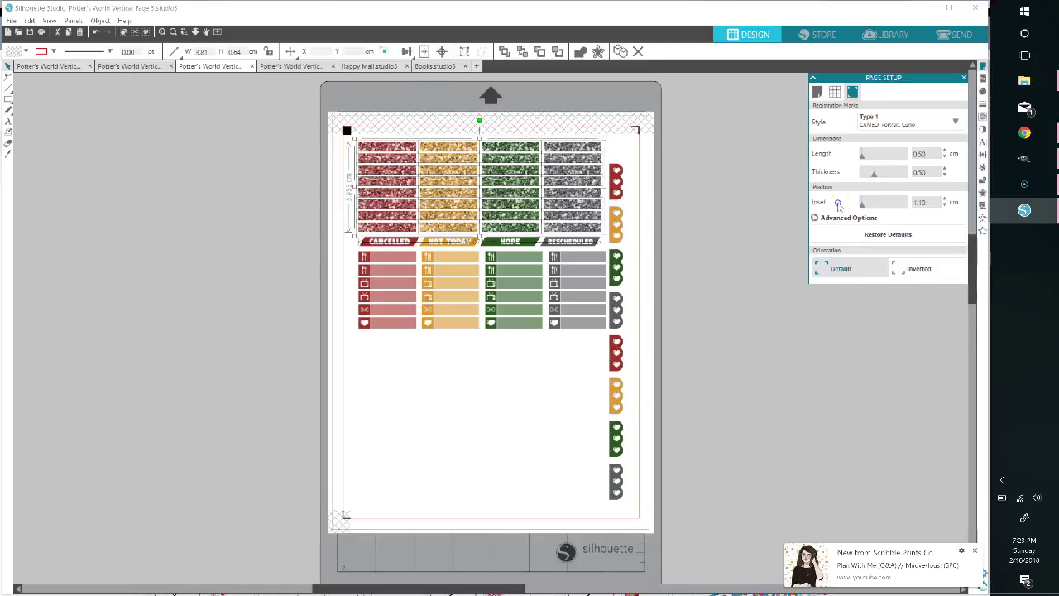
left_click(743, 168)
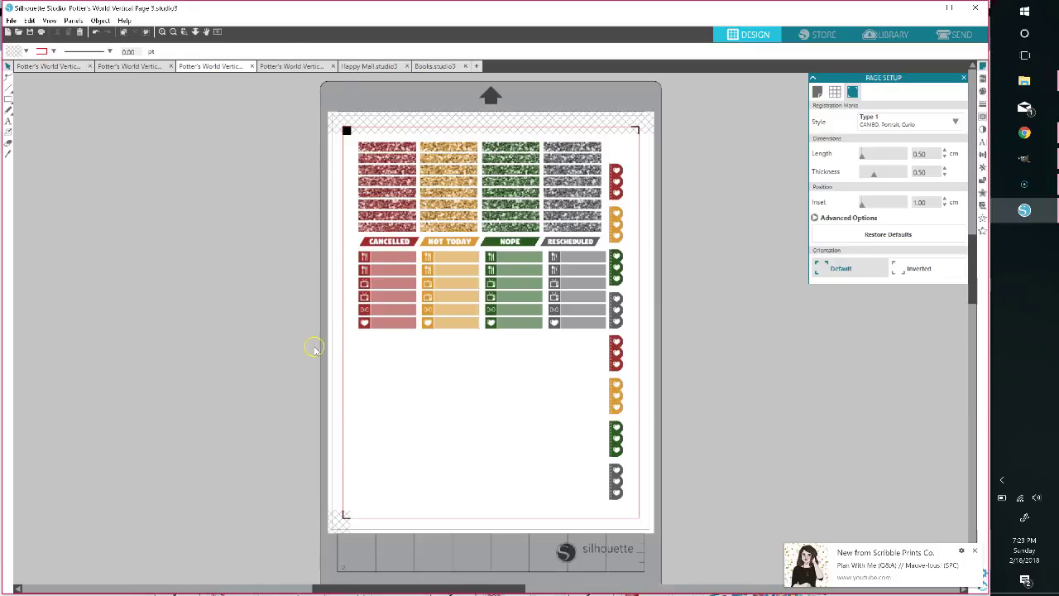
Move the glitter strips, banner row and icon boxes together on Page 3 to just inside the upper-left registration mark.
left_click_drag(314, 346, 546, 315)
left_click_drag(624, 276, 343, 132)
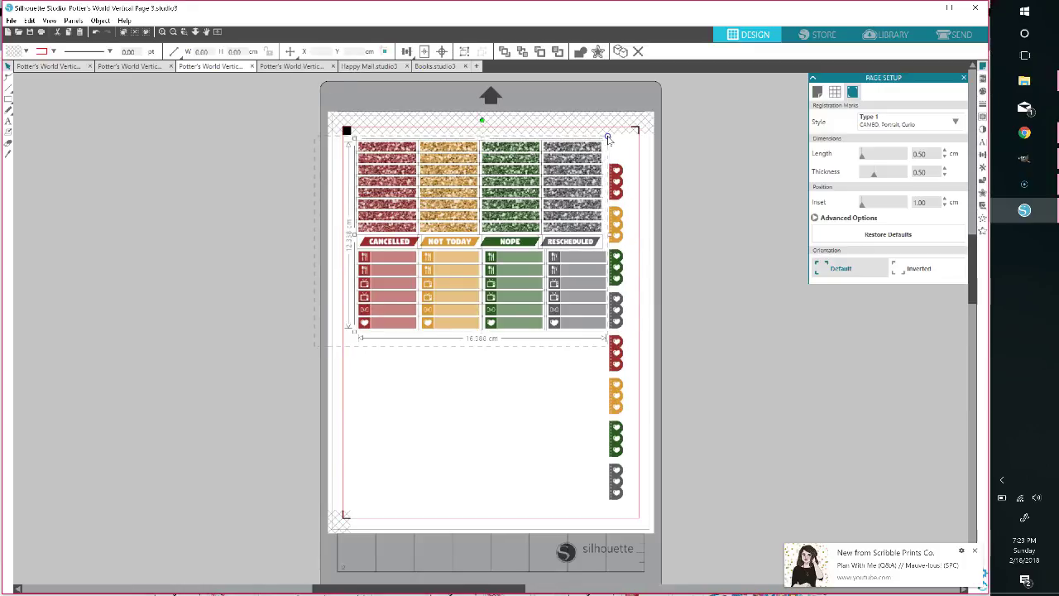
left_click_drag(565, 170, 555, 169)
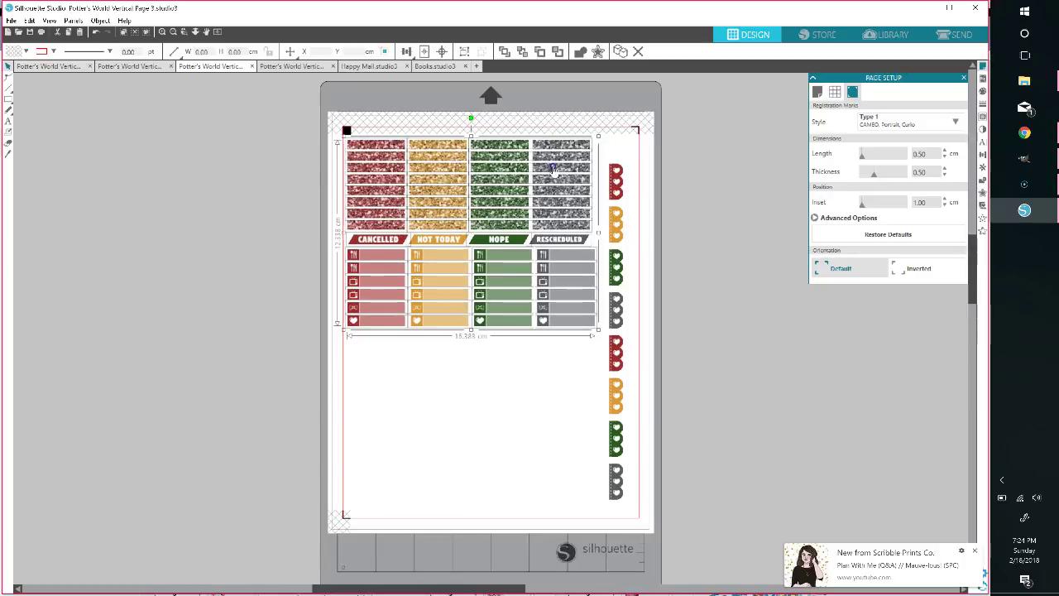
left_click(515, 126)
Crop the entire Page 4 sticker sheet to its cut lines.
left_click(315, 66)
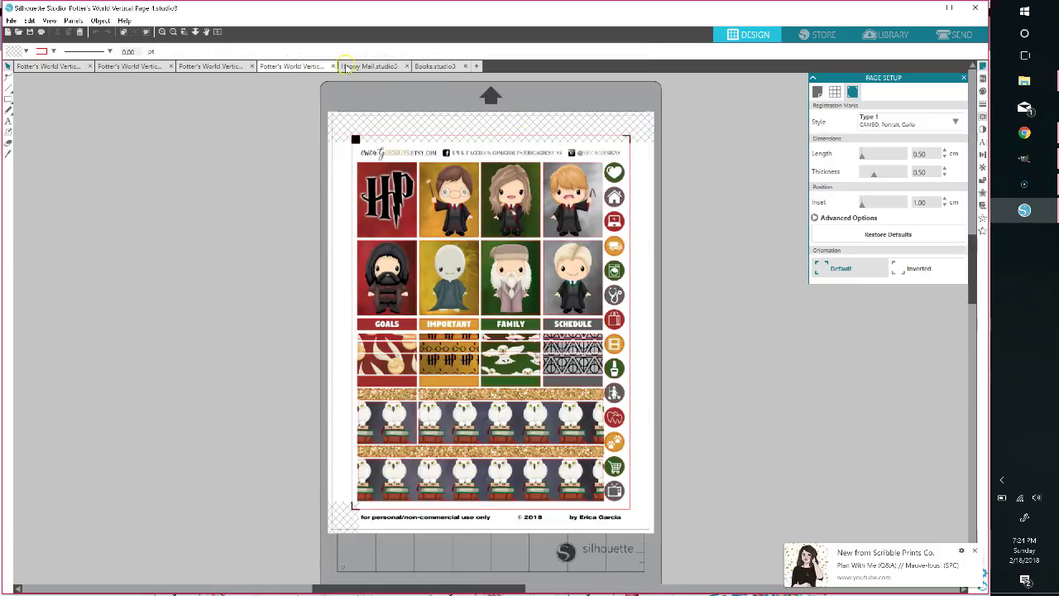
left_click(331, 134)
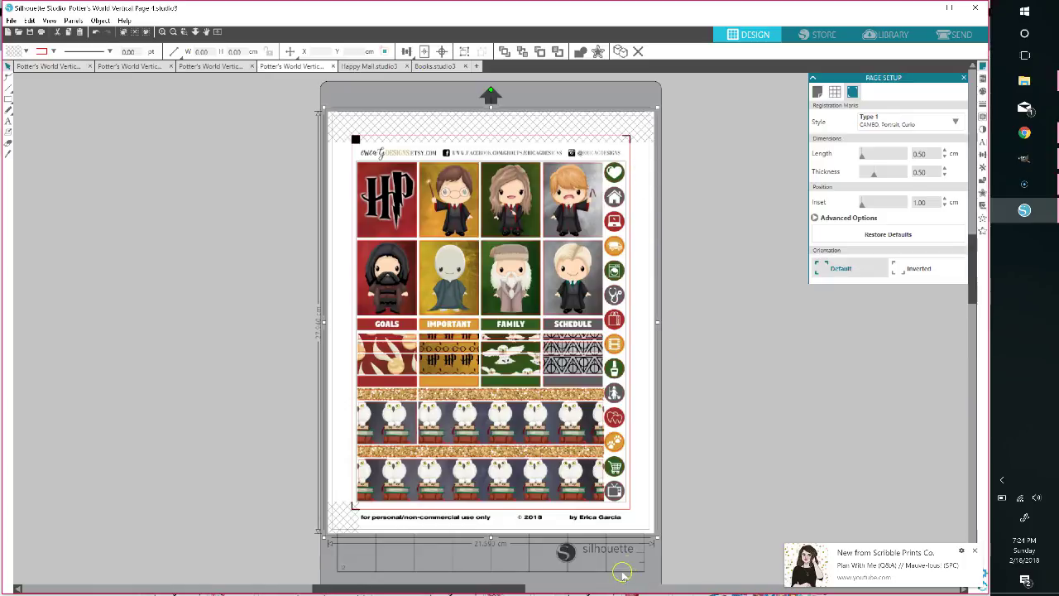
left_click(982, 180)
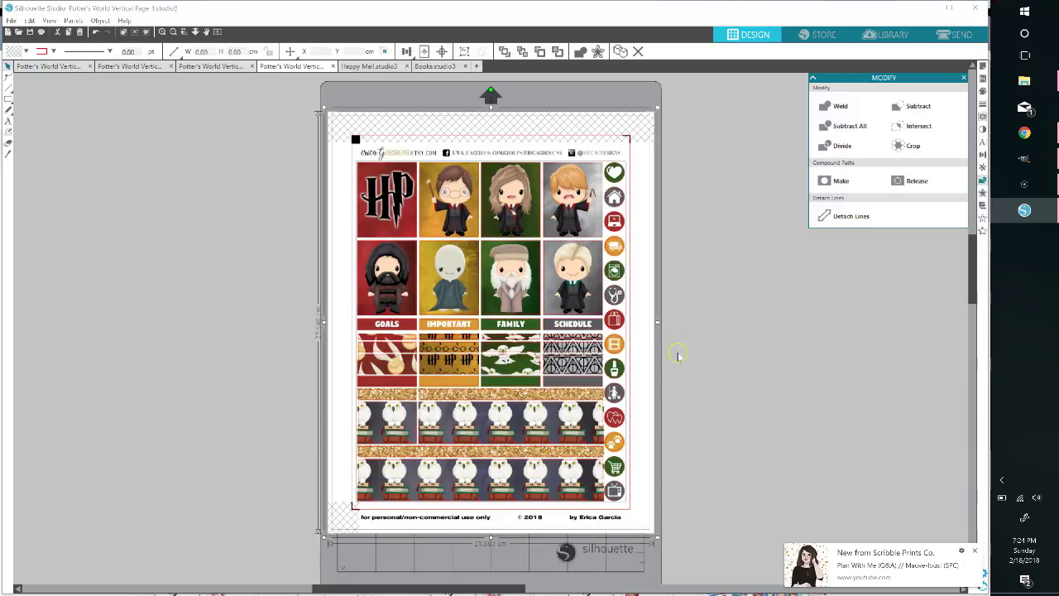
left_click(905, 148)
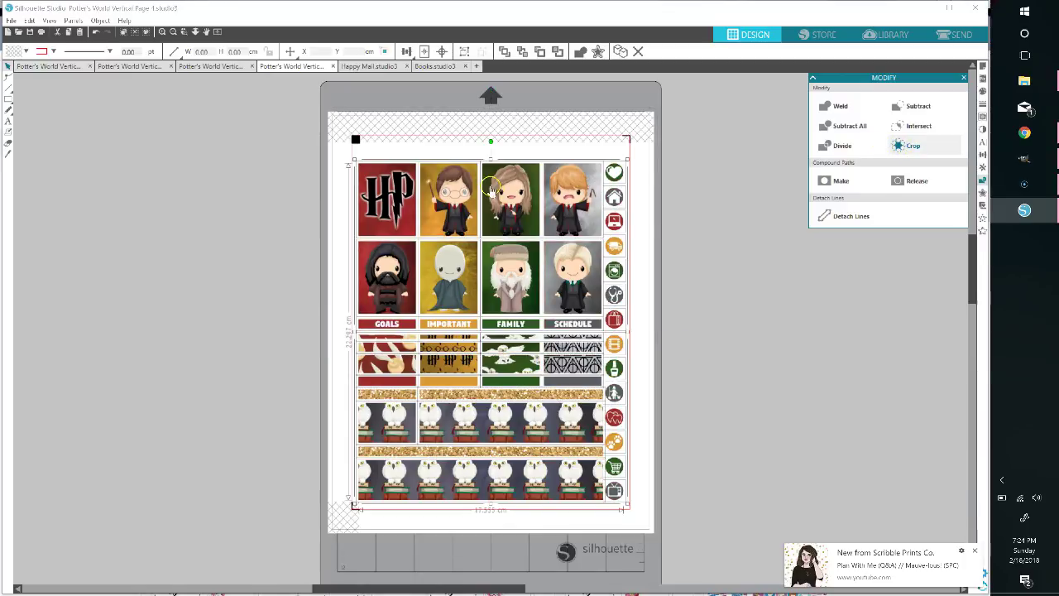
Move the HP logo and seven character boxes from Page 4 into the empty space below the icon boxes on Page 3.
left_click(355, 157)
left_click_drag(335, 151, 605, 323)
key("Delete")
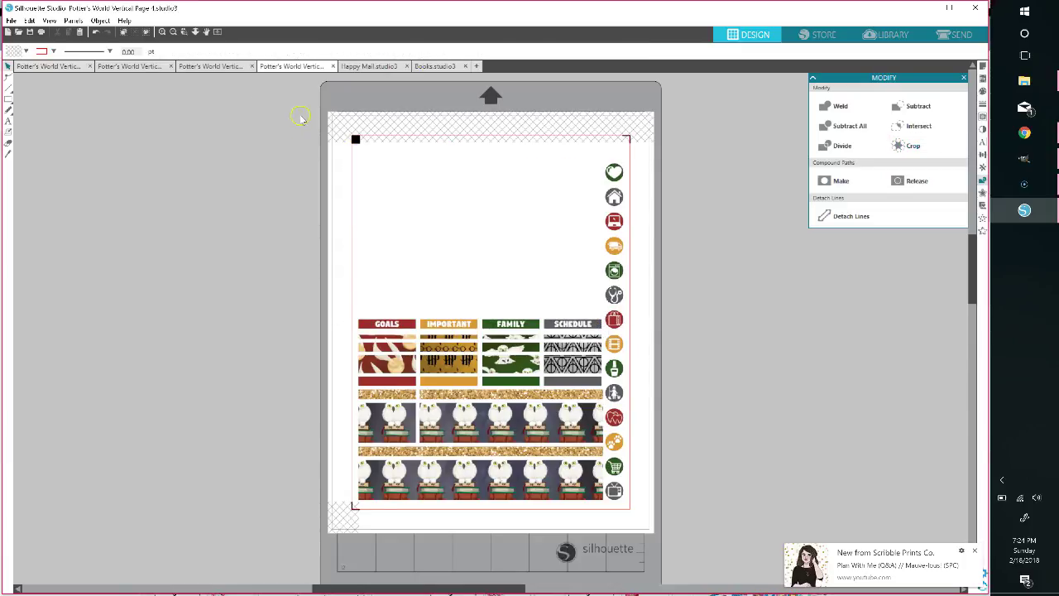
left_click(225, 68)
key("ctrl+v")
left_click_drag(601, 331, 569, 437)
left_click(340, 192)
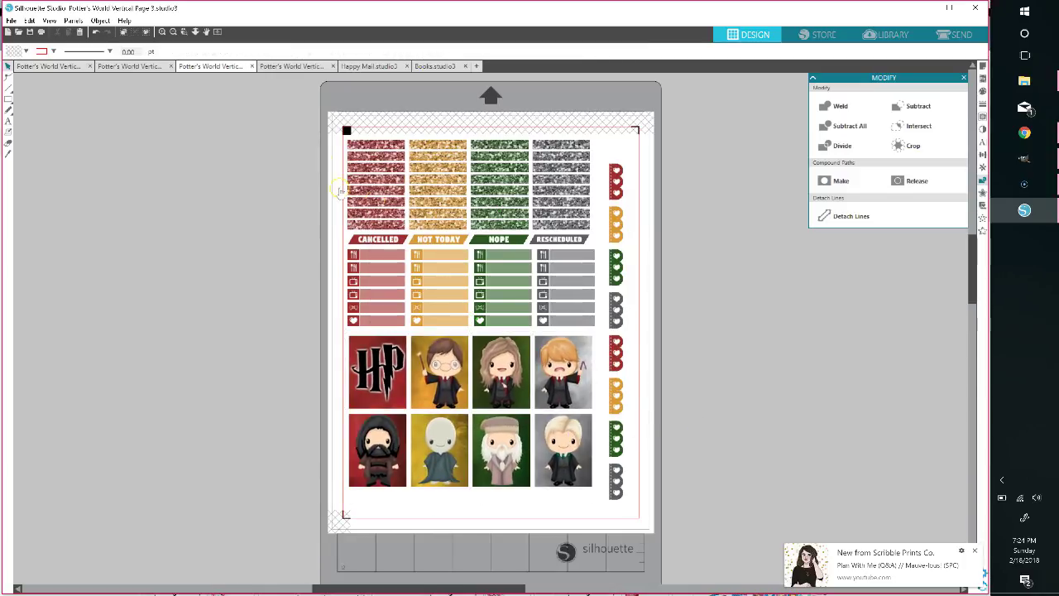
Copy the GOALS, IMPORTANT, FAMILY and SCHEDULE header row from Page 4 to below the character boxes on Page 3.
left_click(284, 67)
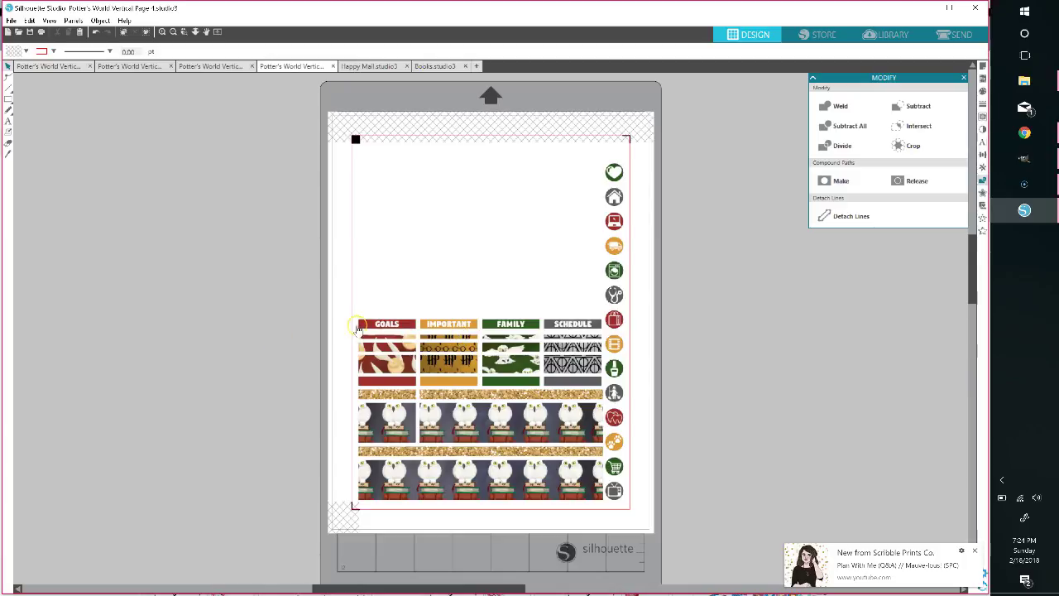
left_click_drag(345, 333, 613, 312)
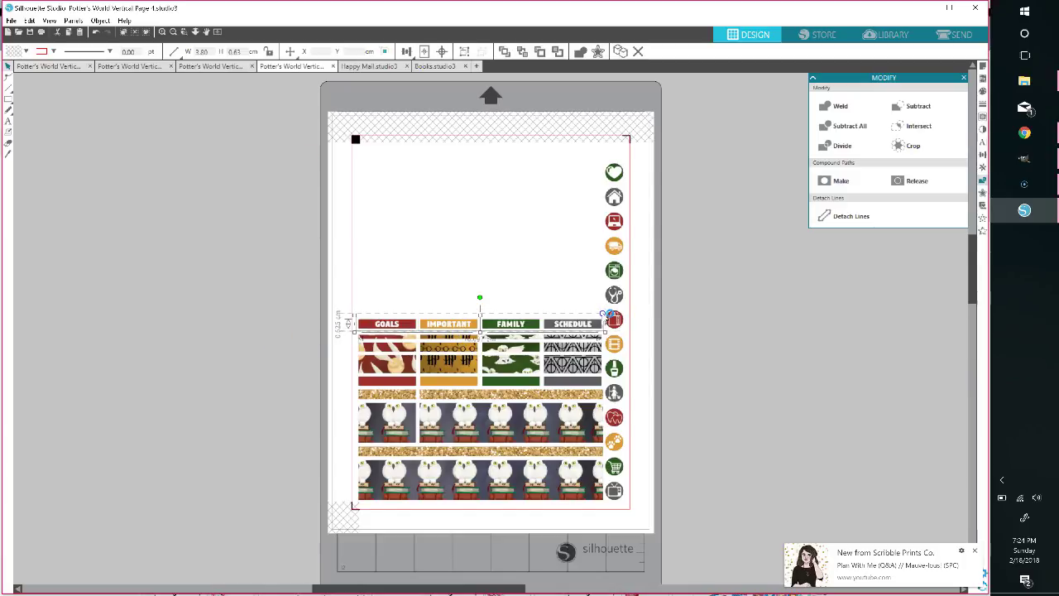
left_click(213, 68)
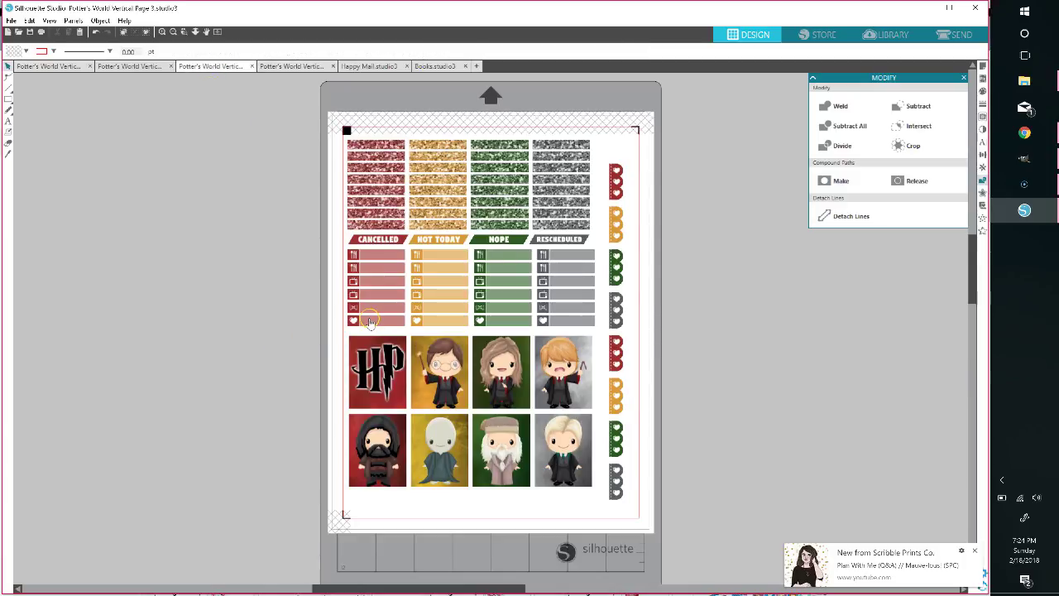
key("ctrl+v")
left_click_drag(554, 372, 505, 499)
left_click(161, 181)
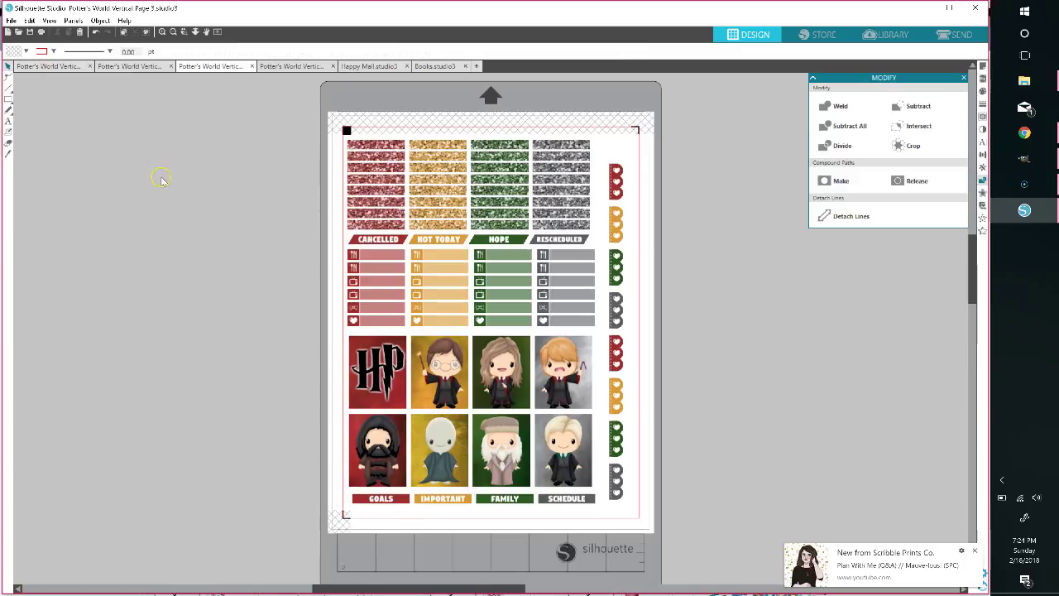
Close the Page 2 sheet without saving its changes, and also close the Page 4 sheet.
left_click(158, 66)
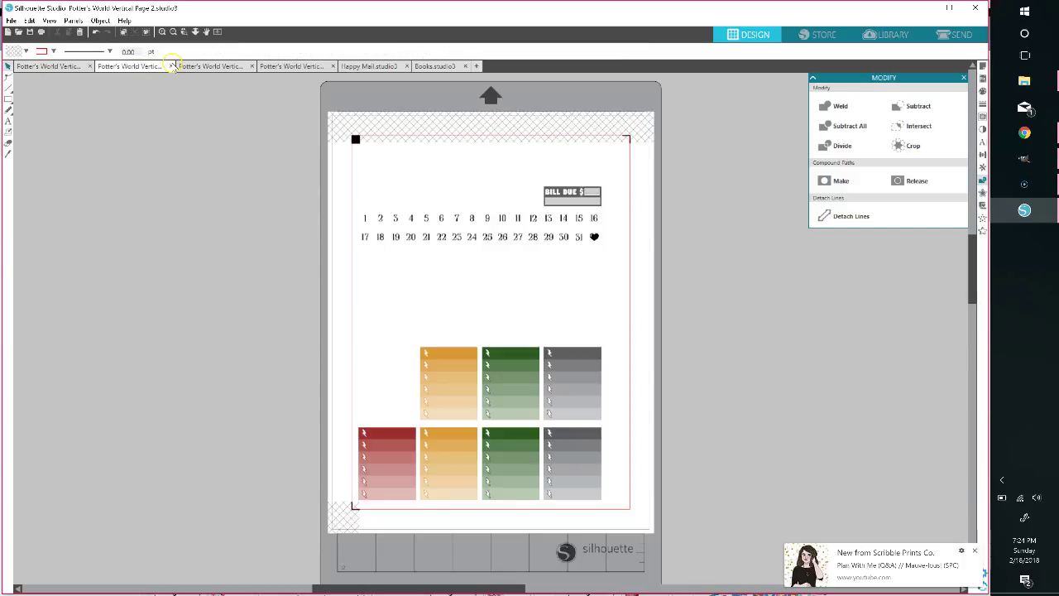
key("ctrl+w")
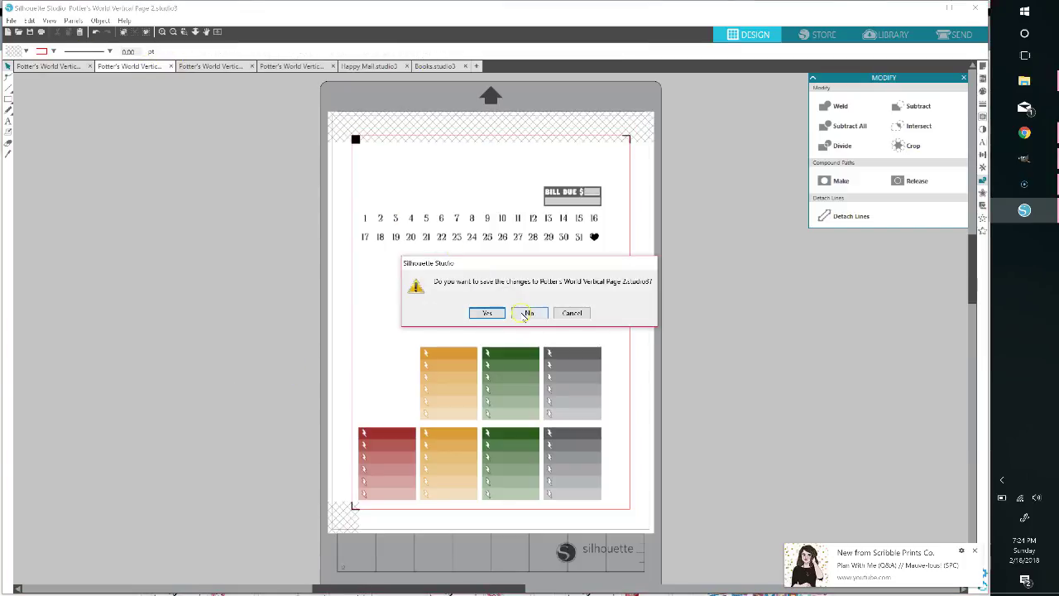
left_click(524, 310)
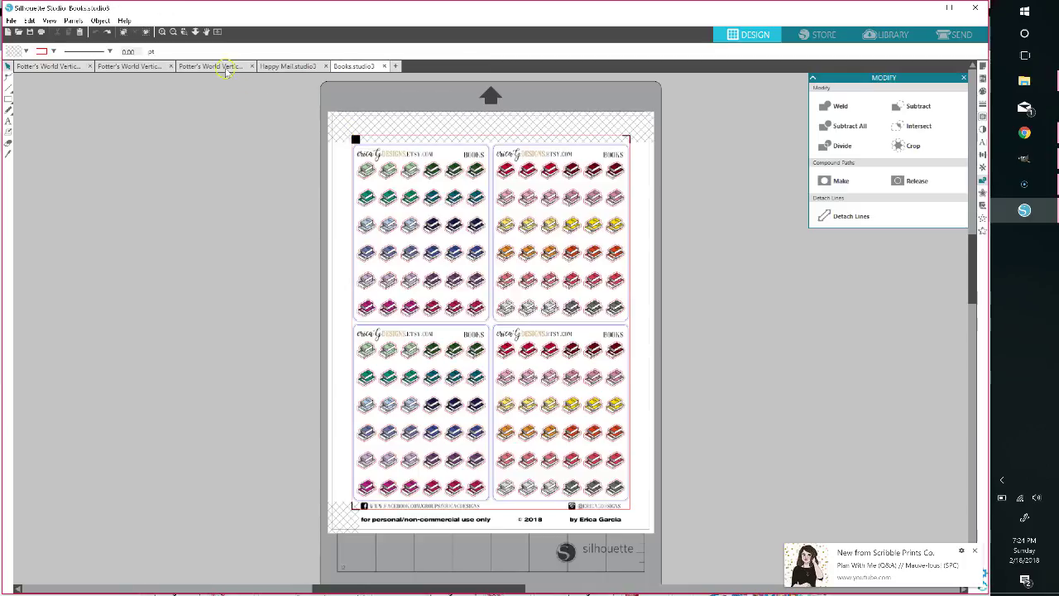
left_click(222, 67)
left_click(126, 33)
key("Escape")
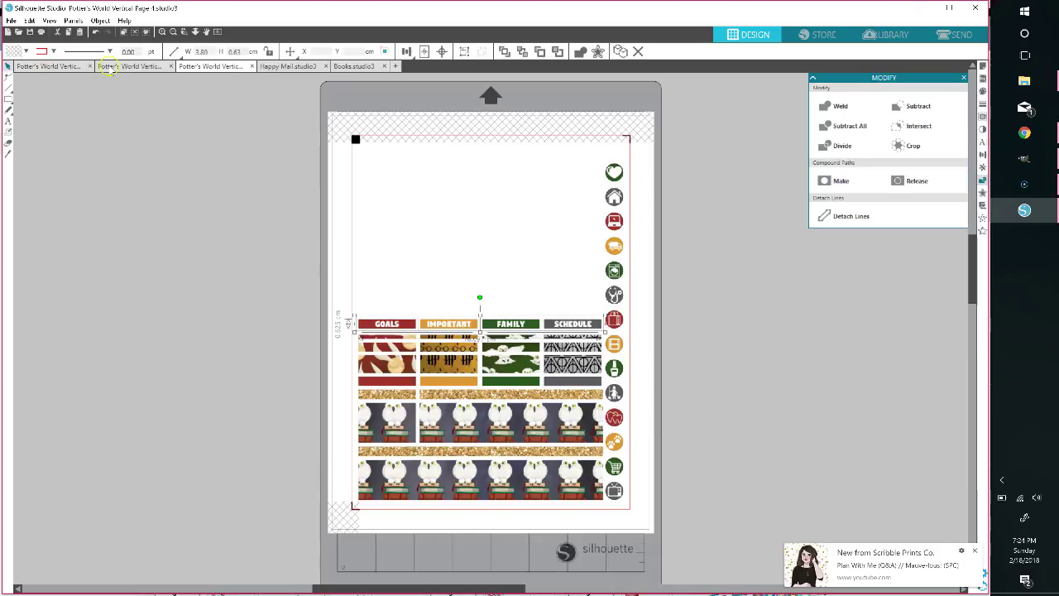
left_click(108, 68)
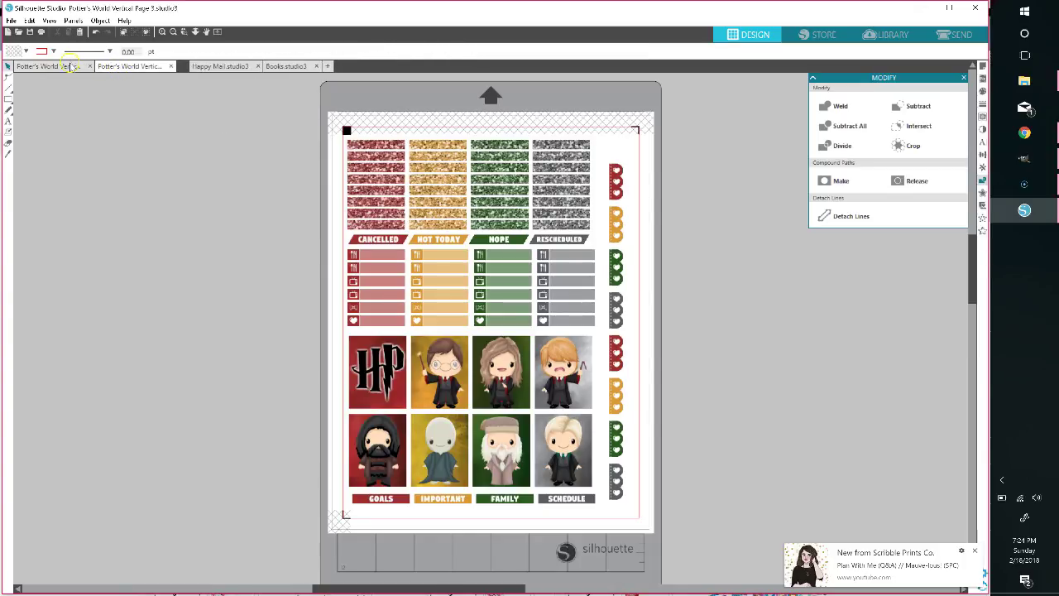
Review the customized layouts of Page 1 and Page 3.
left_click(71, 66)
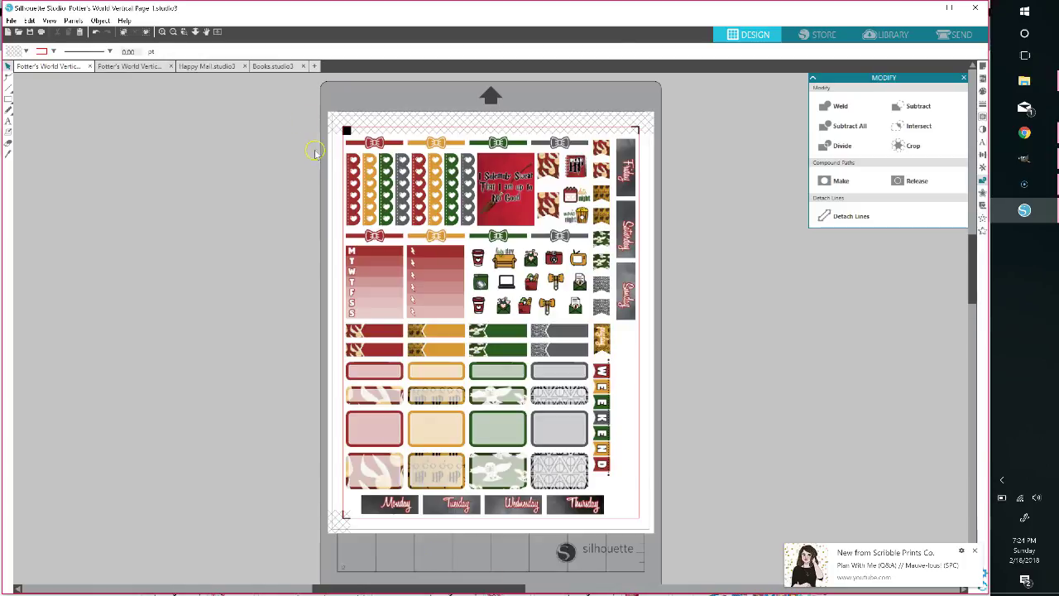
left_click(130, 66)
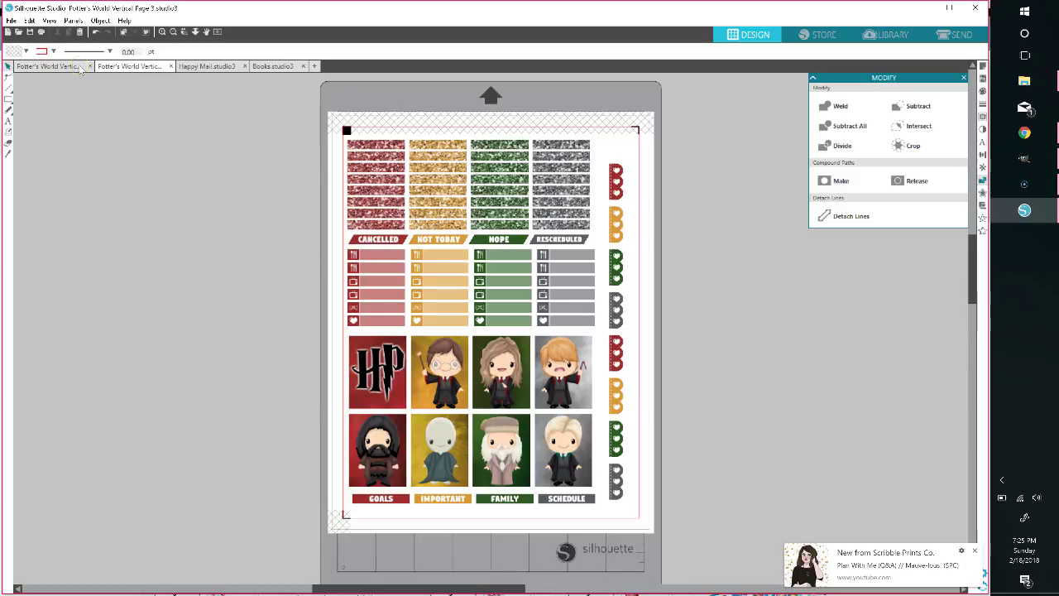
left_click(50, 66)
left_click(129, 67)
Select all stickers on Page 1 and set them to Cut in the Simple send settings.
left_click(50, 68)
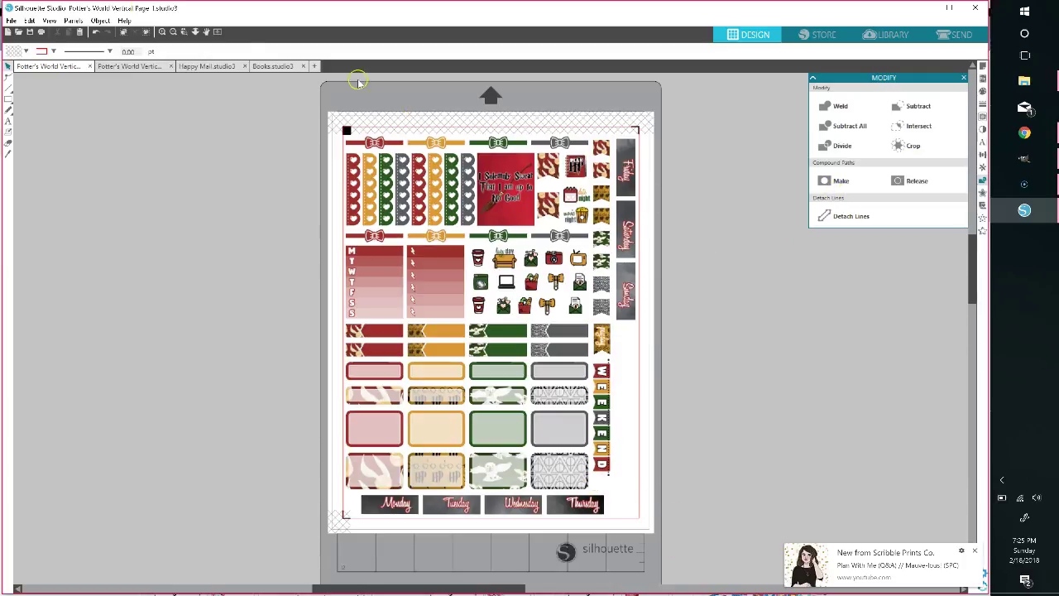
left_click(124, 33)
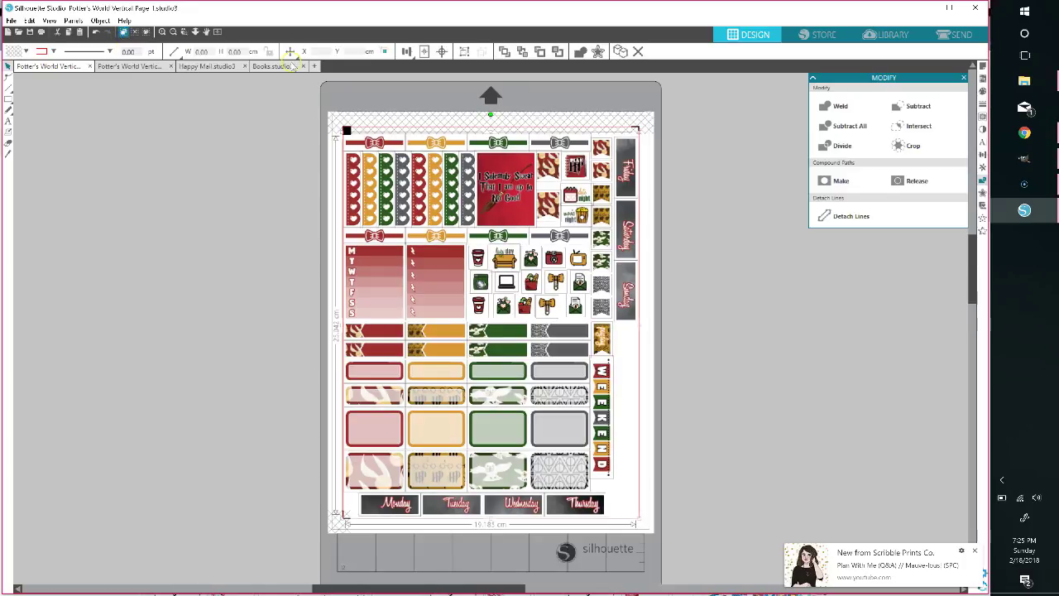
left_click(956, 37)
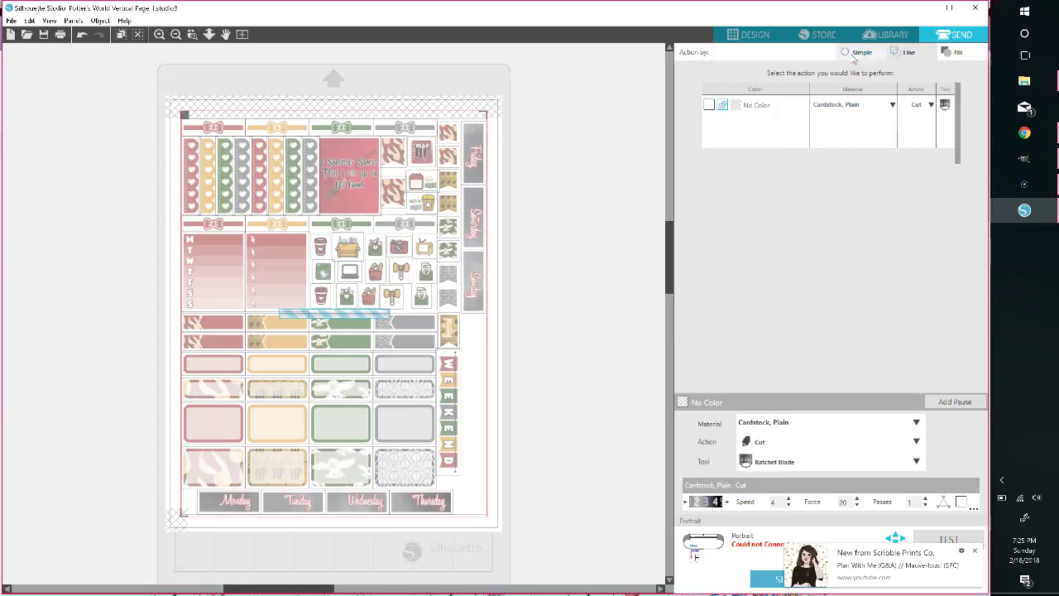
left_click(847, 53)
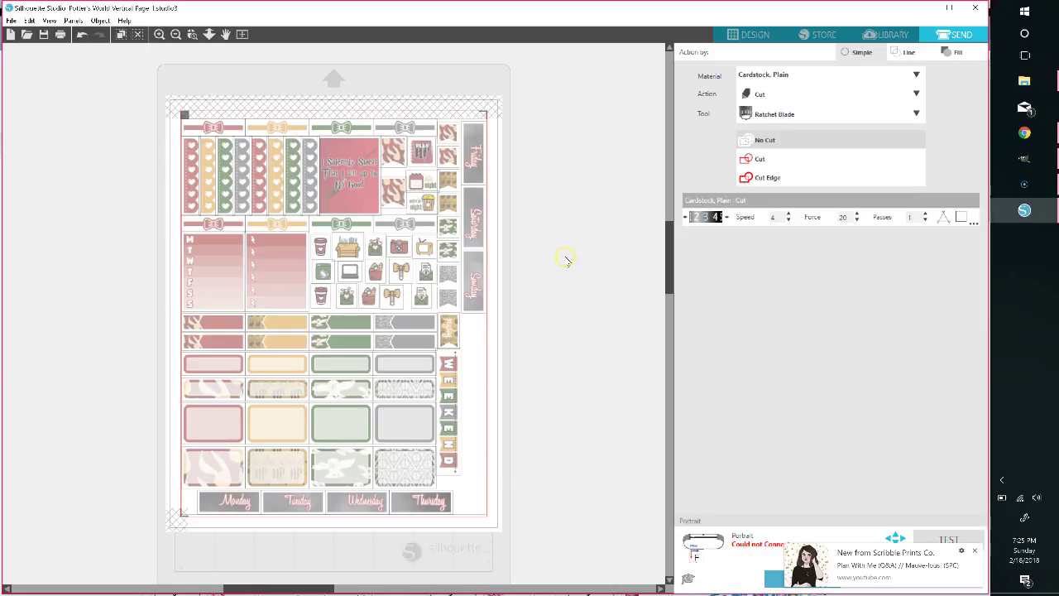
left_click(760, 162)
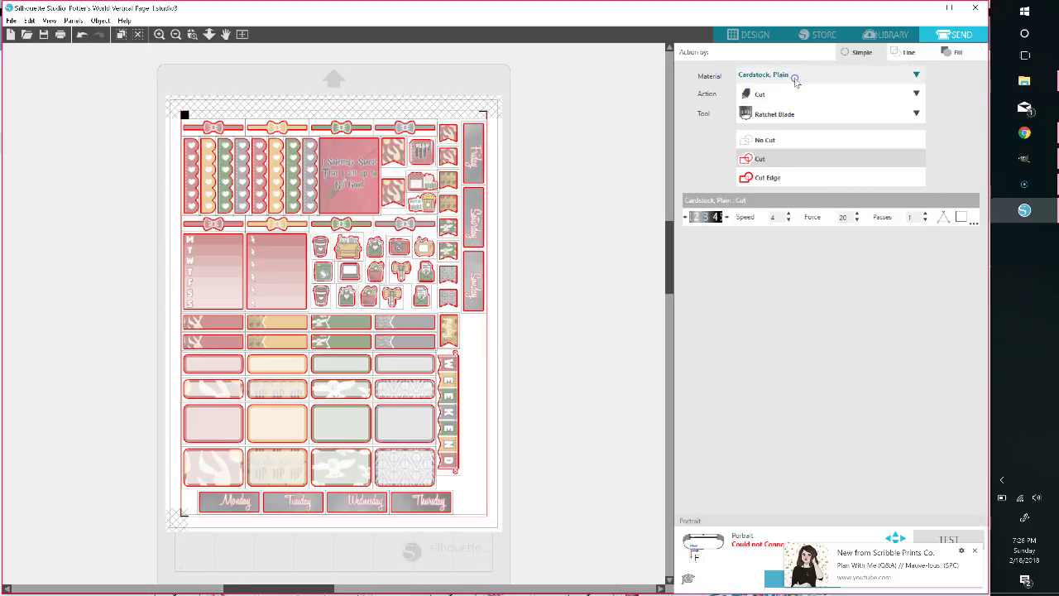
Set the Page 1 cut material to Sticker Paper, White, and dismiss the video notification.
left_click(795, 79)
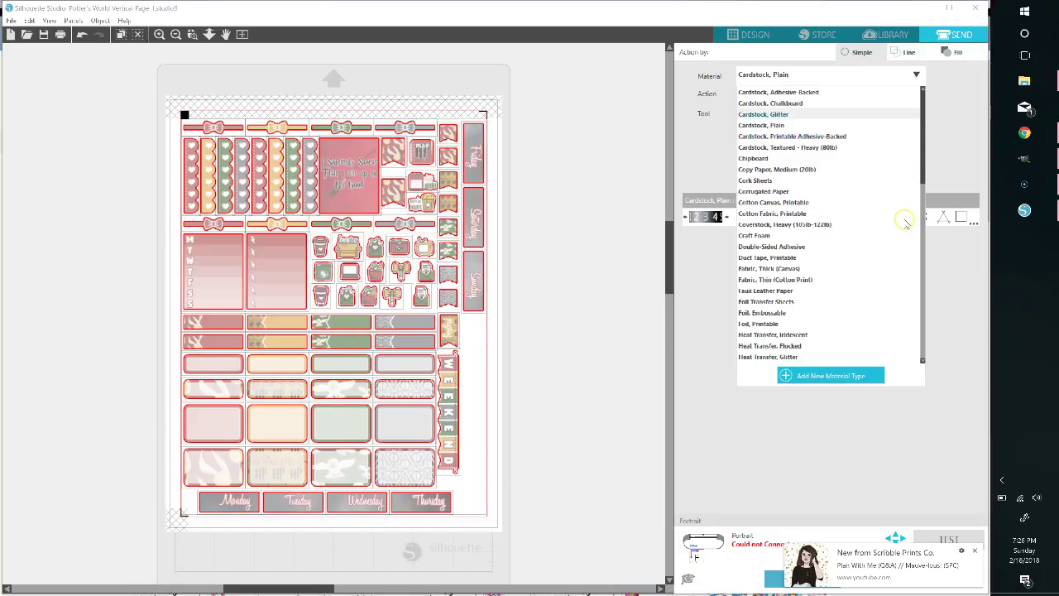
left_click(922, 242)
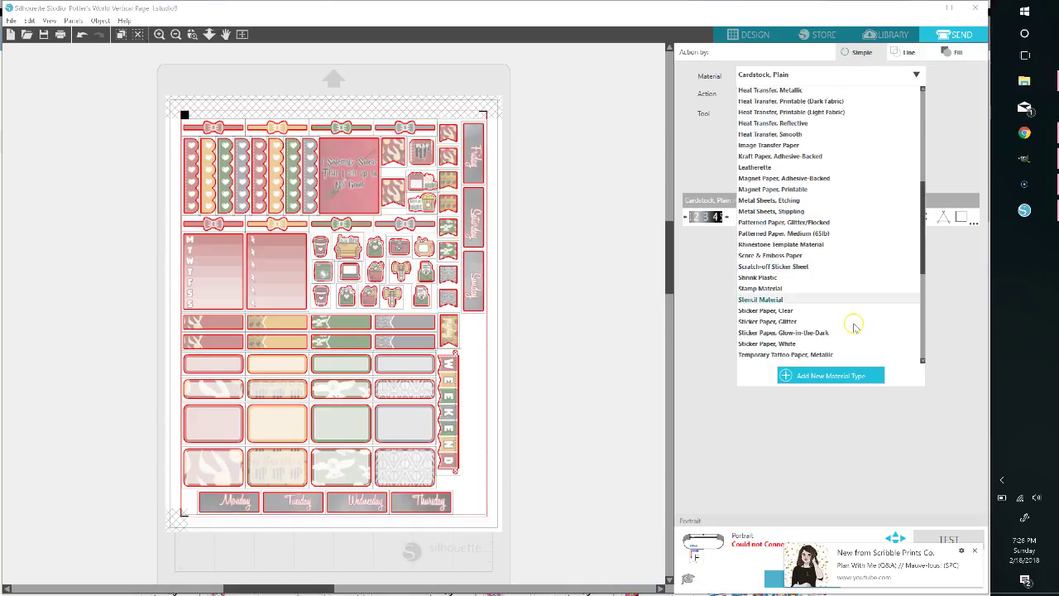
left_click(849, 341)
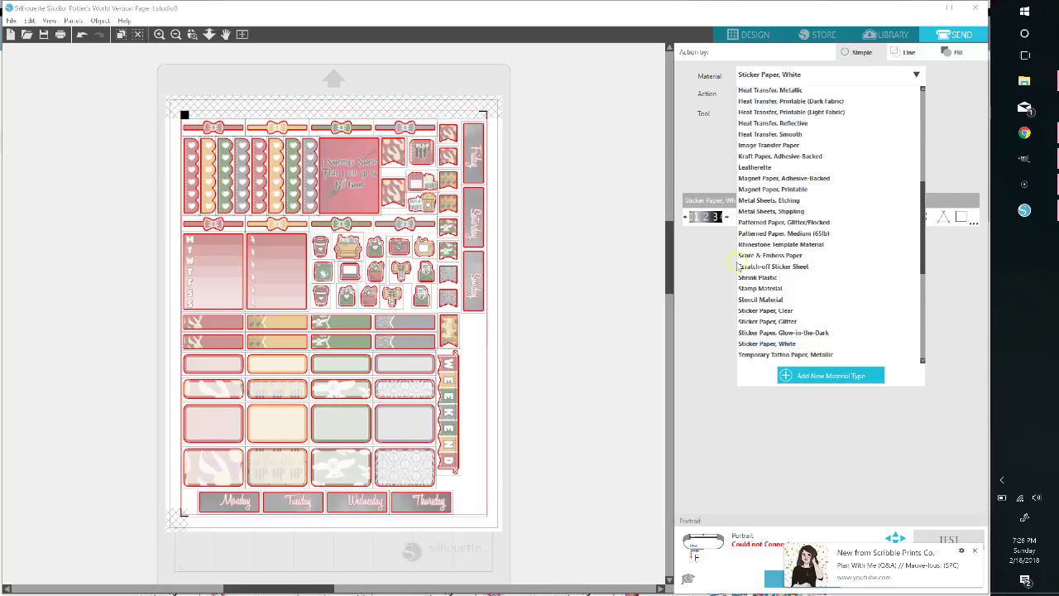
left_click(727, 218)
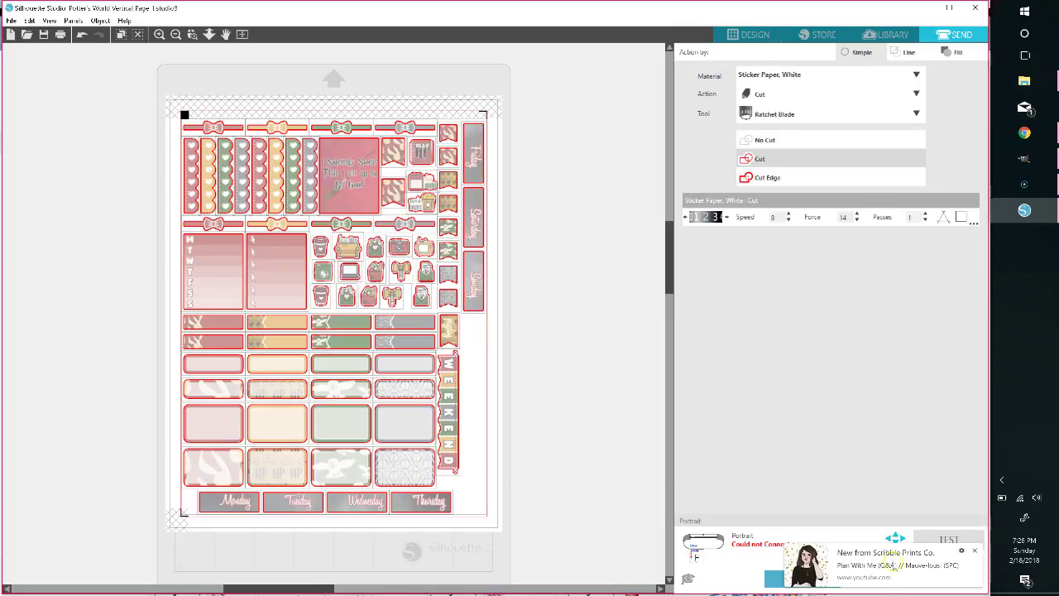
left_click(977, 552)
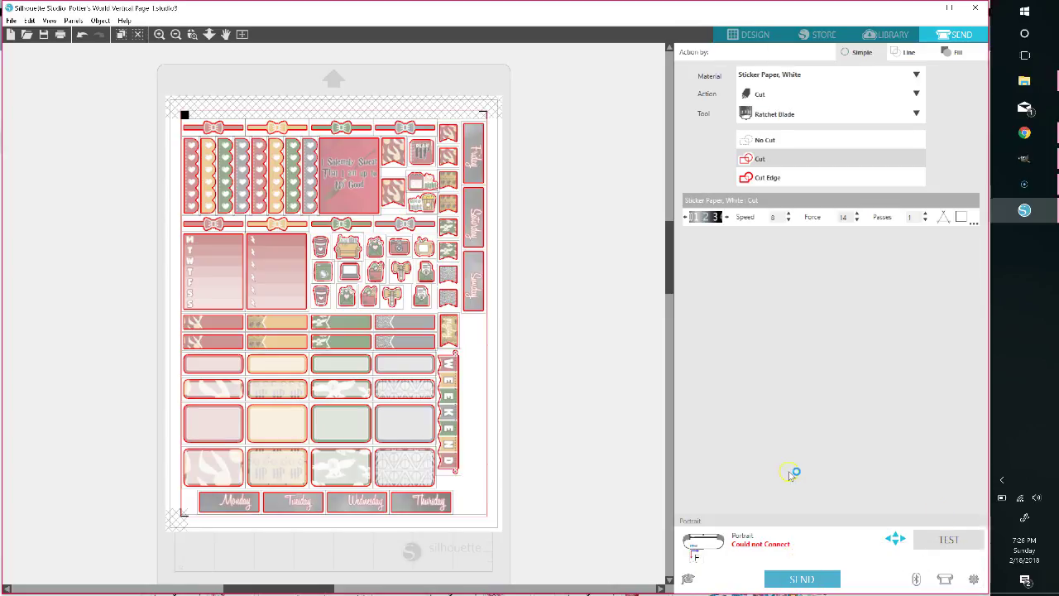
Select all stickers on Page 3 and set them to Cut in the Simple send settings.
left_click(742, 37)
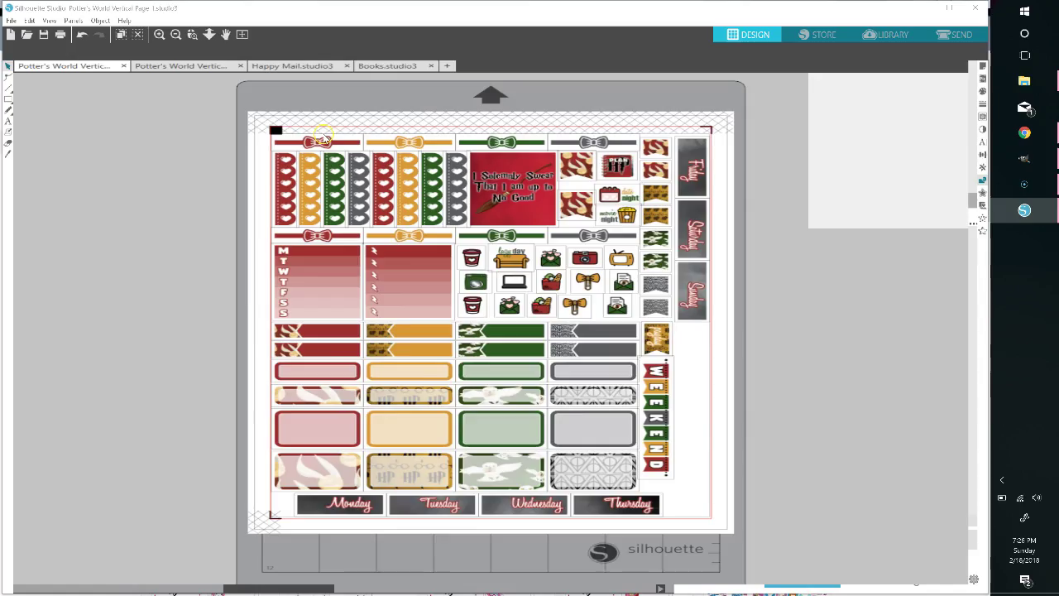
left_click(132, 67)
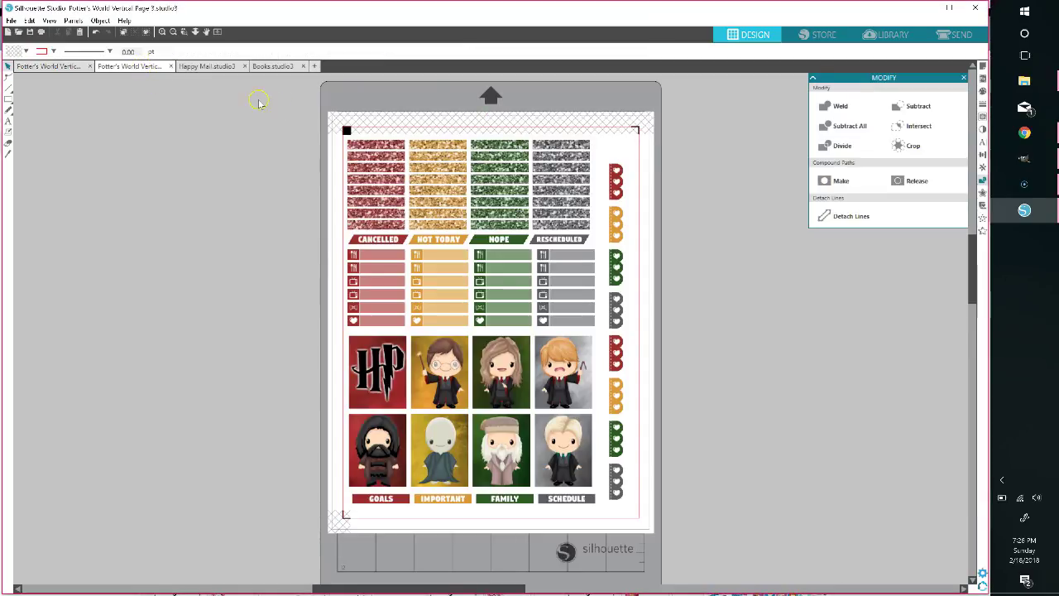
left_click(955, 34)
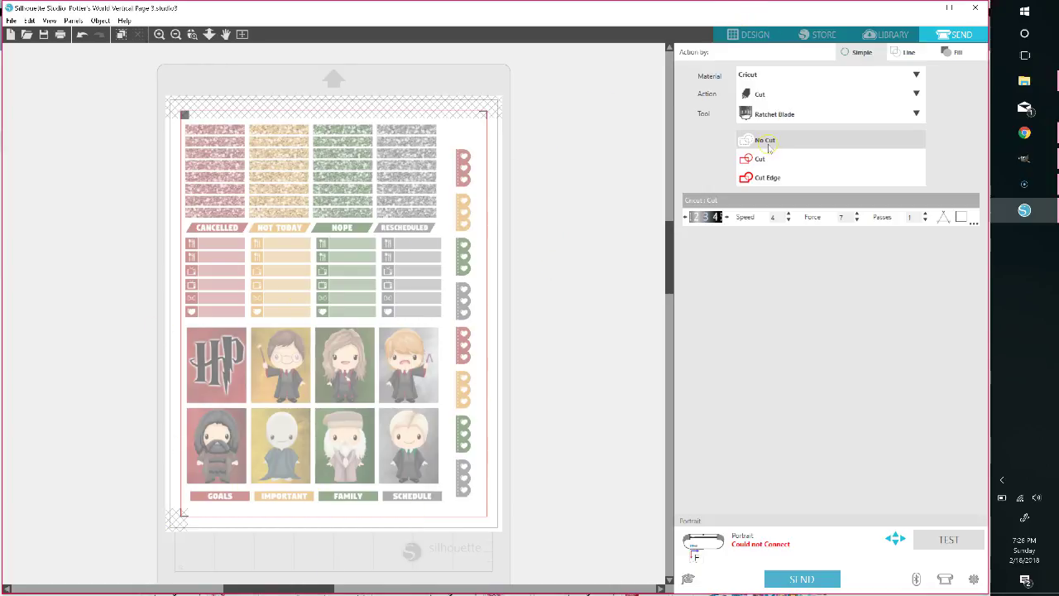
left_click(753, 34)
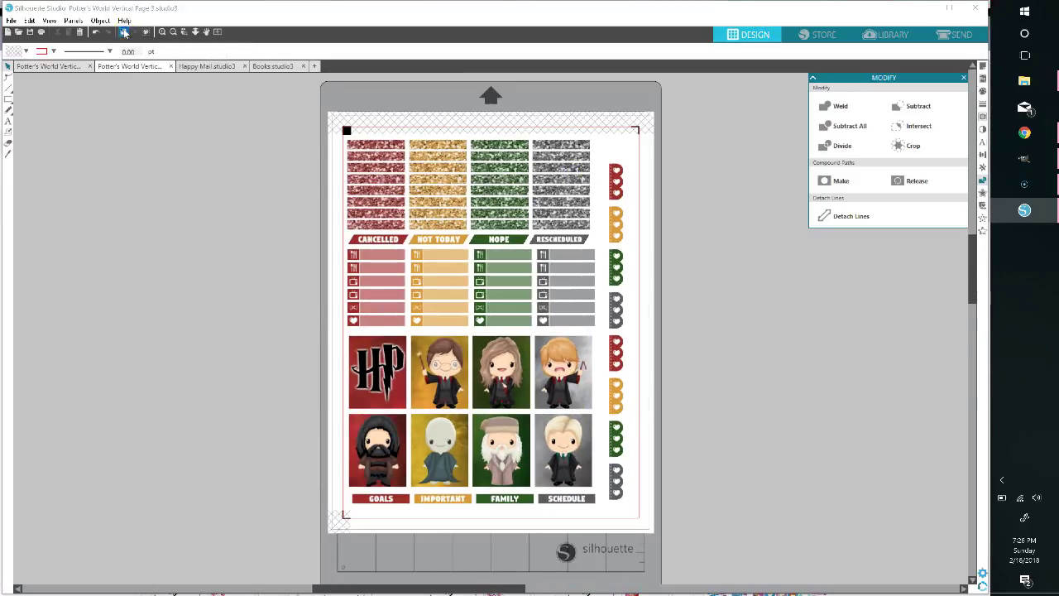
left_click(947, 35)
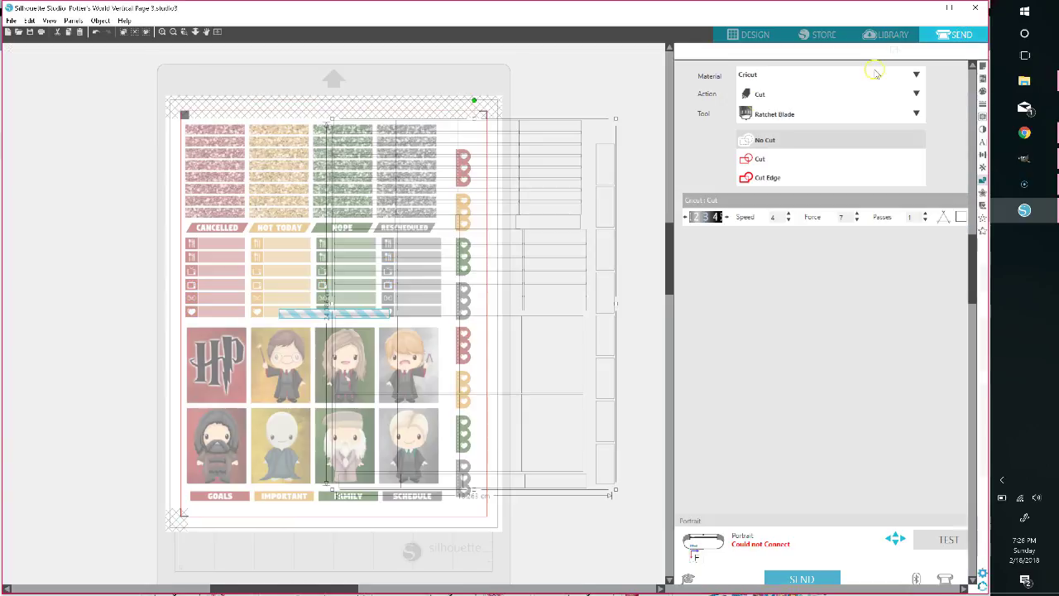
left_click(761, 159)
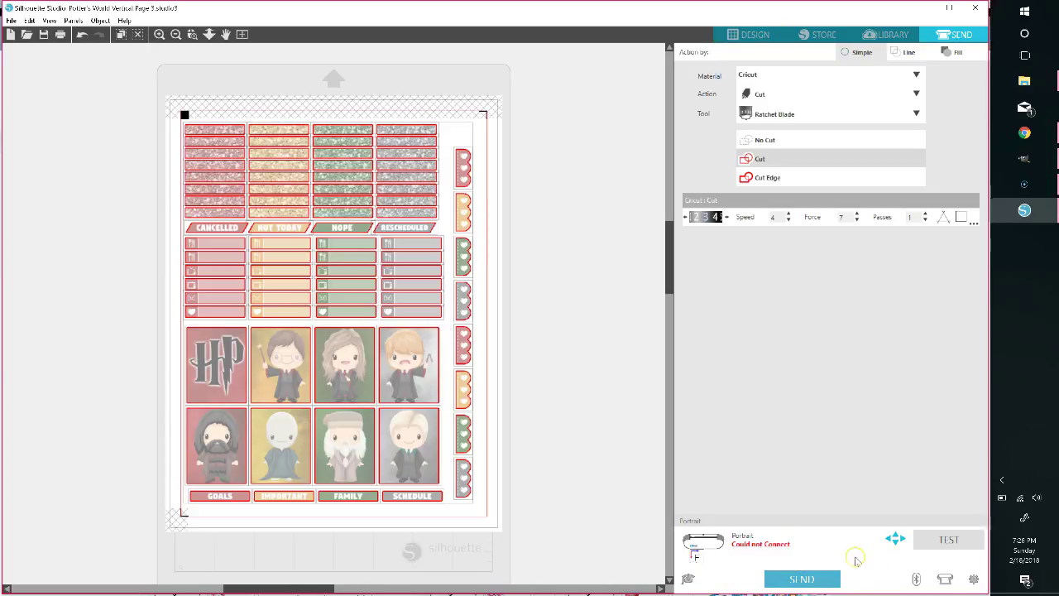
Return to the design view, switch to the Books.studio3 document and select its sticker sheet image.
left_click(732, 34)
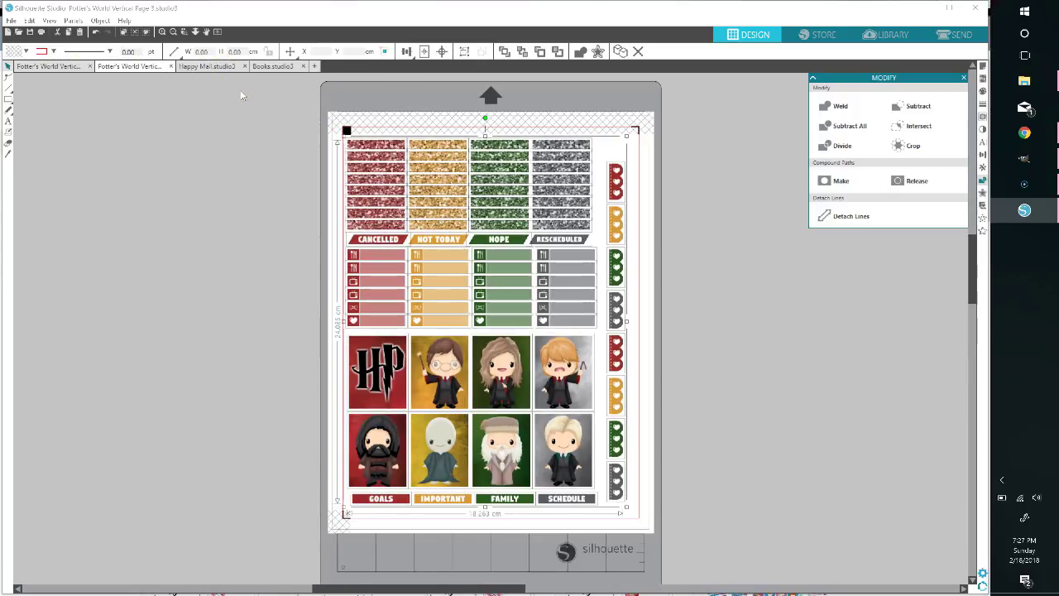
left_click(243, 85)
left_click(265, 66)
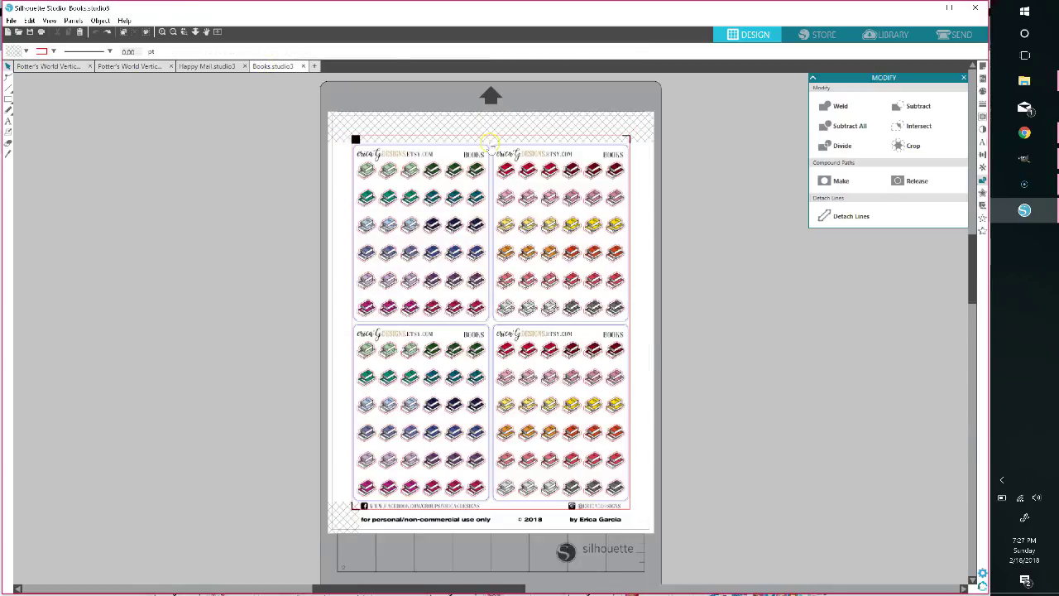
left_click(495, 135)
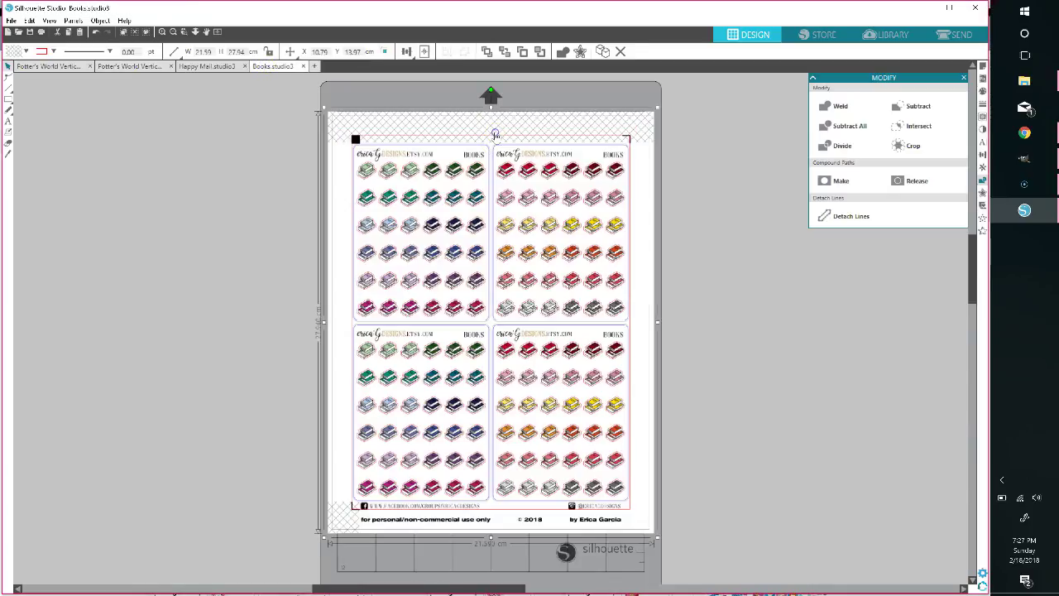
left_click_drag(496, 135, 456, 161)
left_click(438, 149)
left_click(439, 170)
key("ctrl+z")
key("ctrl+z")
key("ctrl+z")
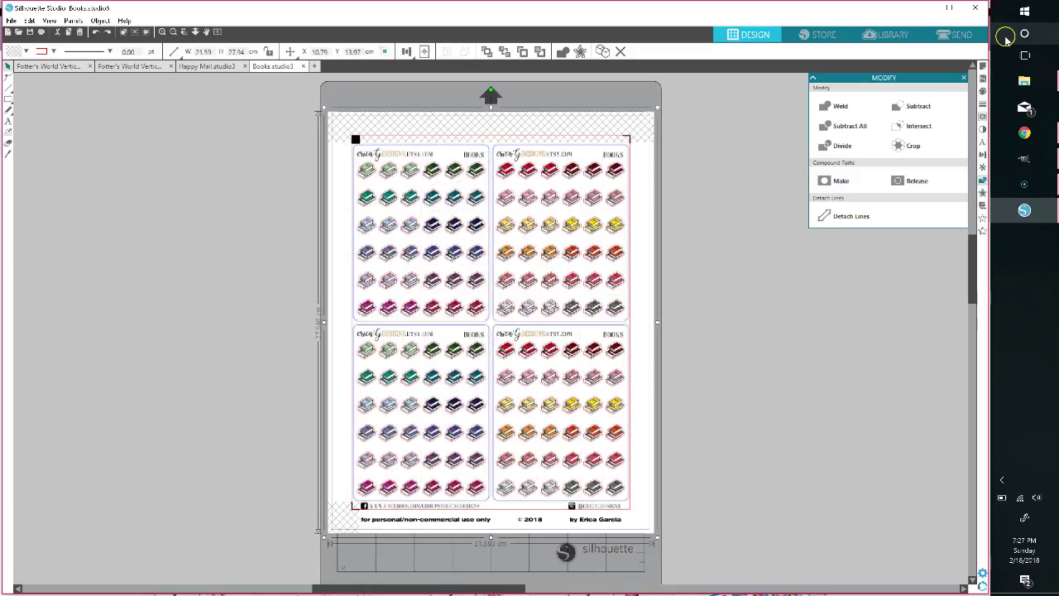
Open the send settings for the Books sheet and switch the cut actions to be assigned by line color.
left_click(962, 37)
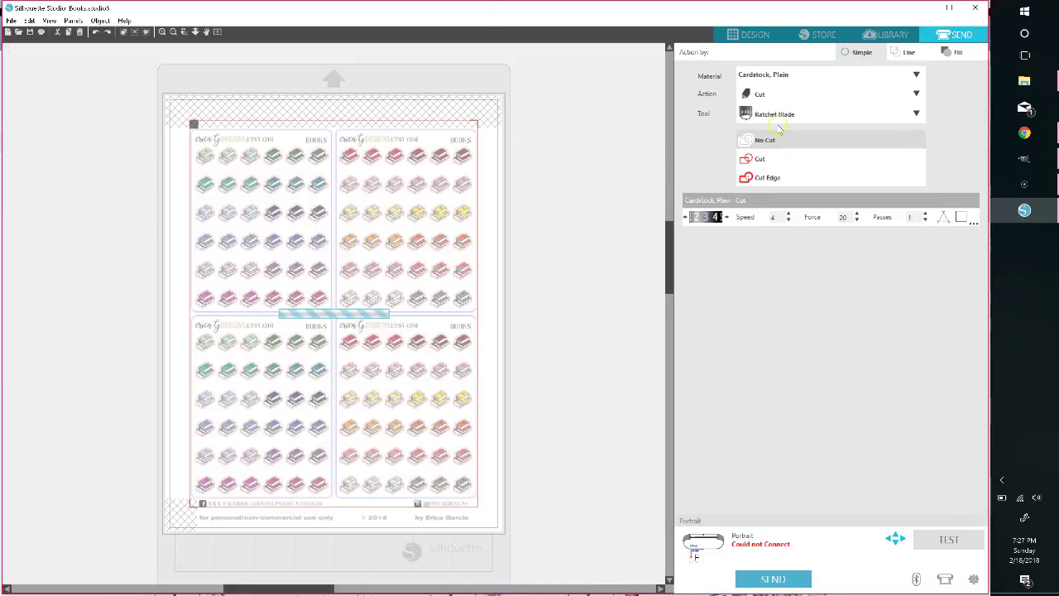
left_click(865, 72)
left_click(908, 52)
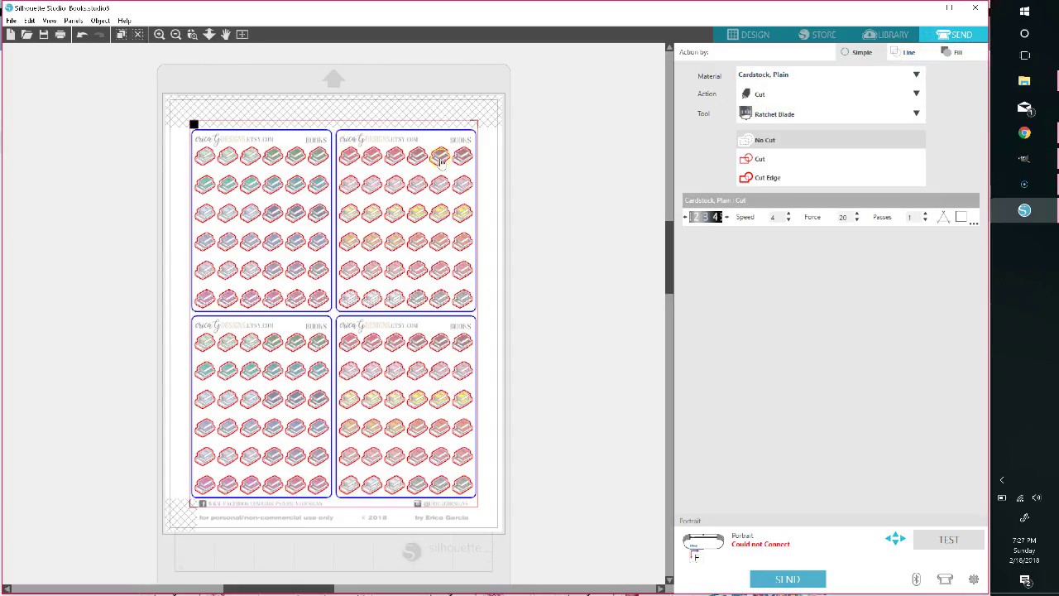
left_click(875, 52)
left_click(907, 52)
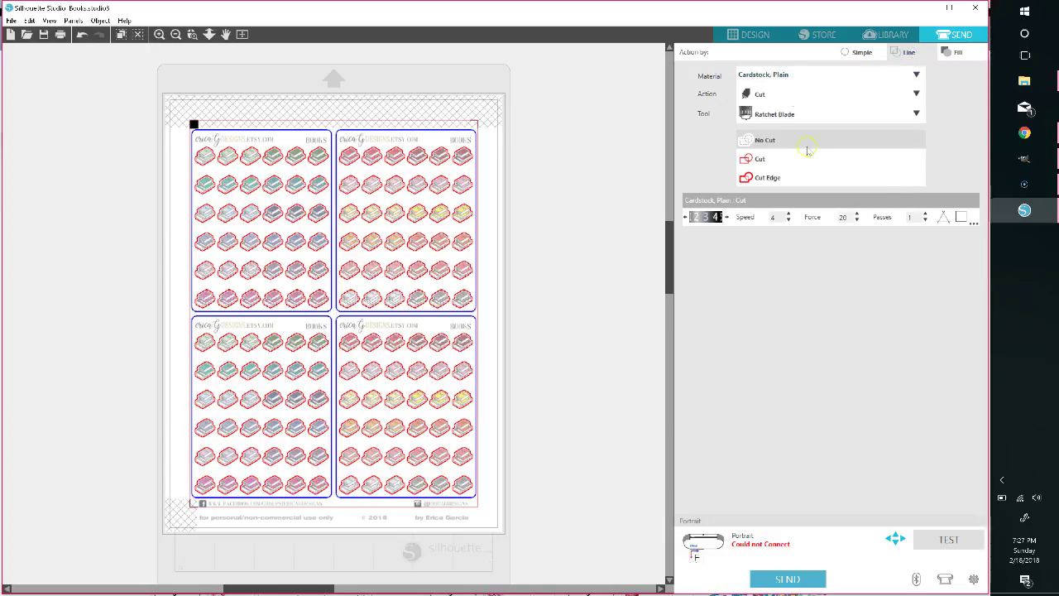
left_click(909, 53)
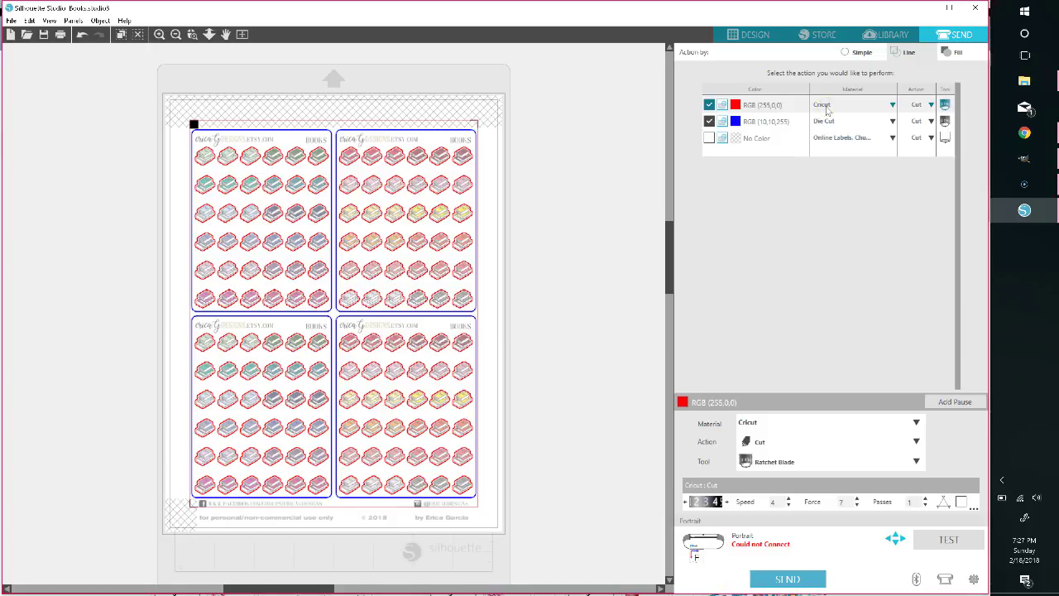
Compare the cut settings of the red RGB (255,0,0) and blue RGB (10,10,255) lines.
left_click(710, 503)
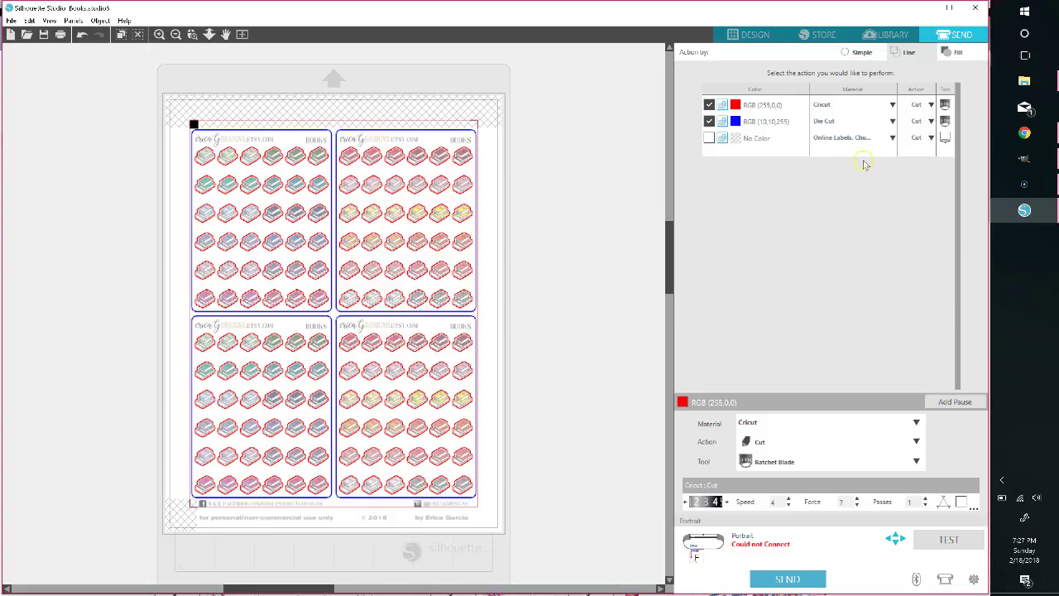
left_click(784, 124)
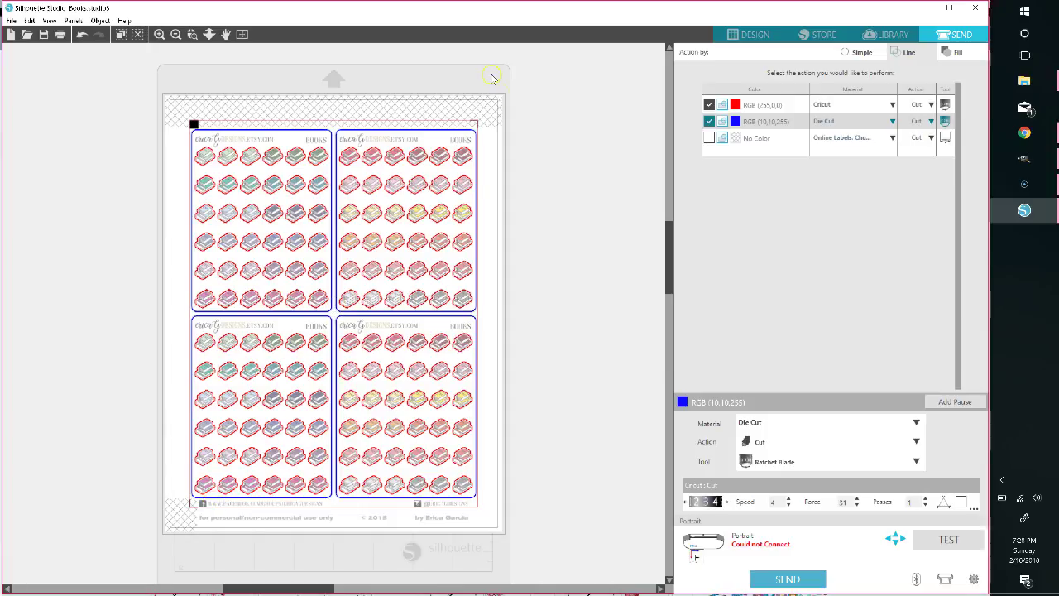
left_click(784, 110)
left_click(783, 121)
left_click(782, 109)
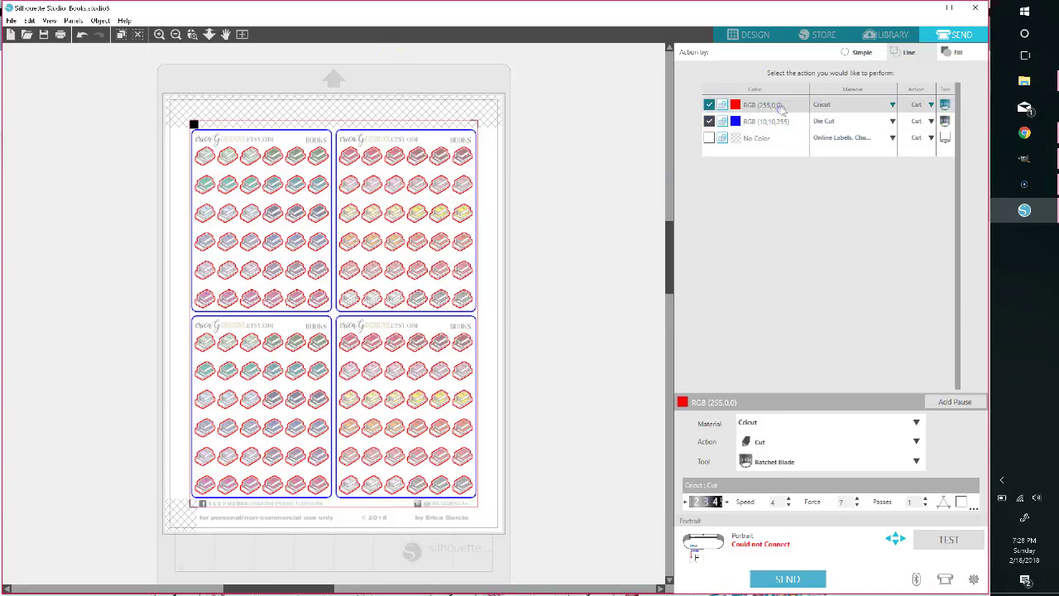
left_click(782, 123)
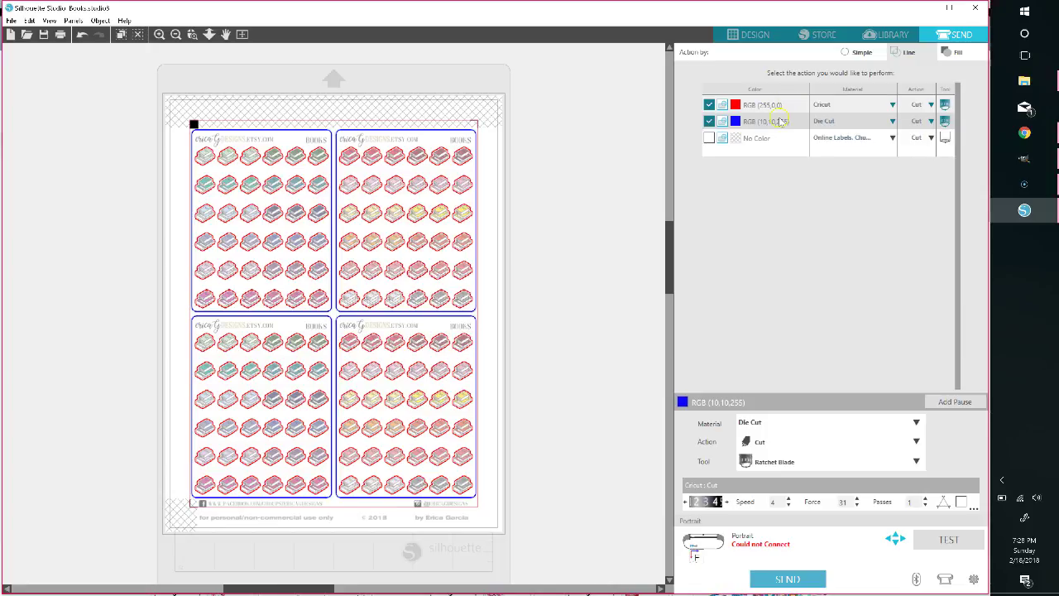
mouse_move(781, 122)
left_mouse_down()
mouse_move(780, 102)
mouse_move(779, 122)
left_mouse_up()
left_click(778, 125)
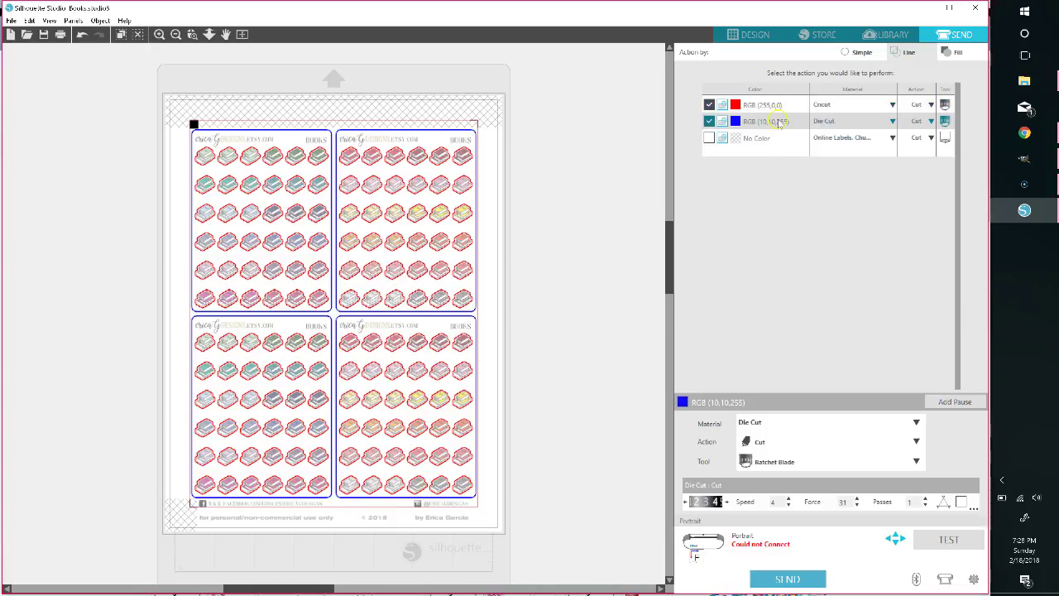
Select everything on the Books sheet in the design view and crop the image with all its cut lines.
left_click(765, 35)
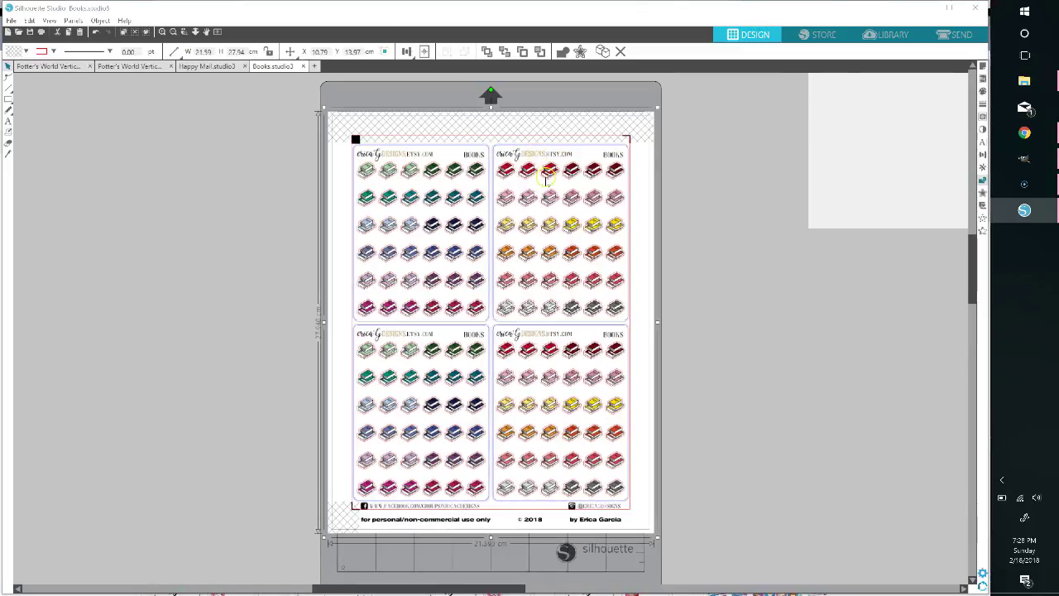
left_click(546, 128)
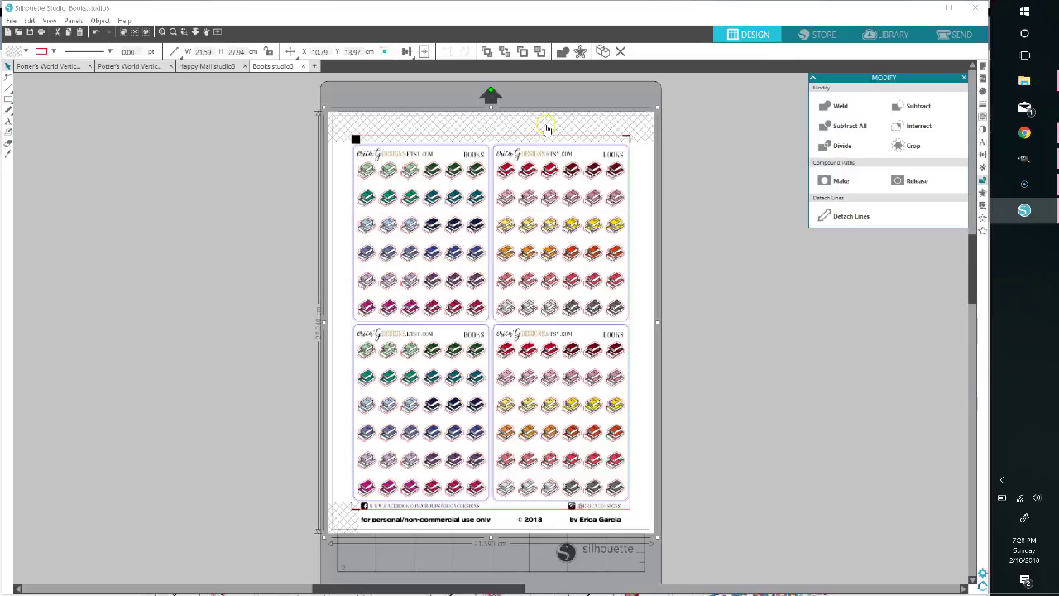
left_click(676, 129)
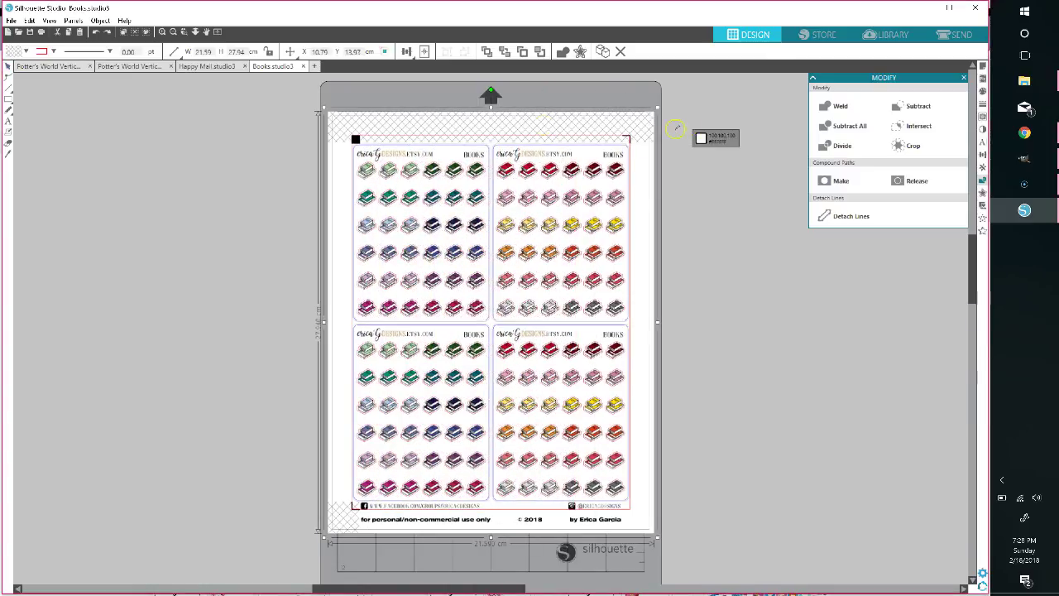
left_click(123, 31)
left_click(982, 170)
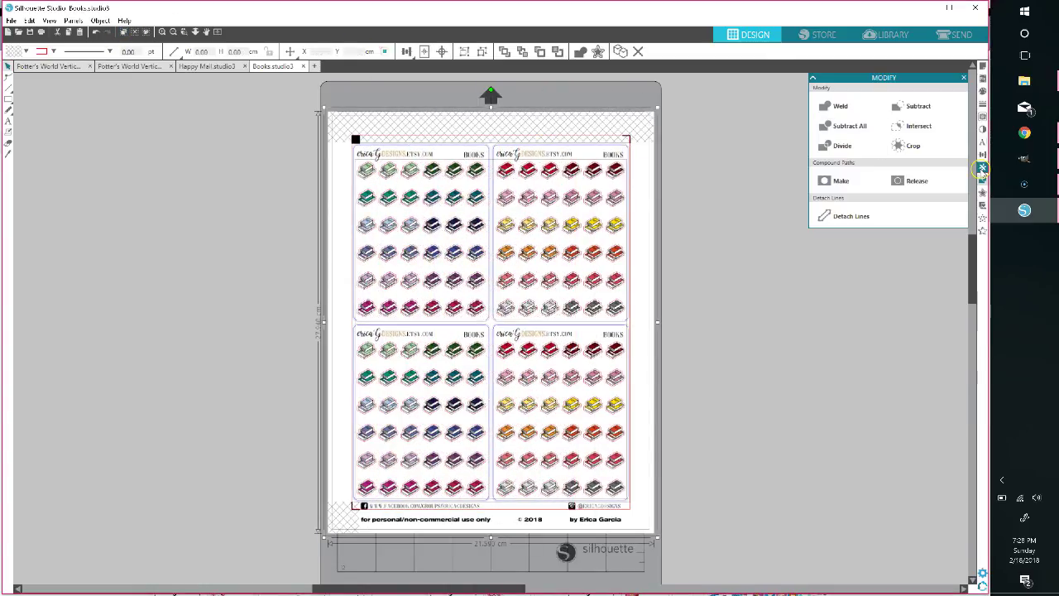
left_click(913, 145)
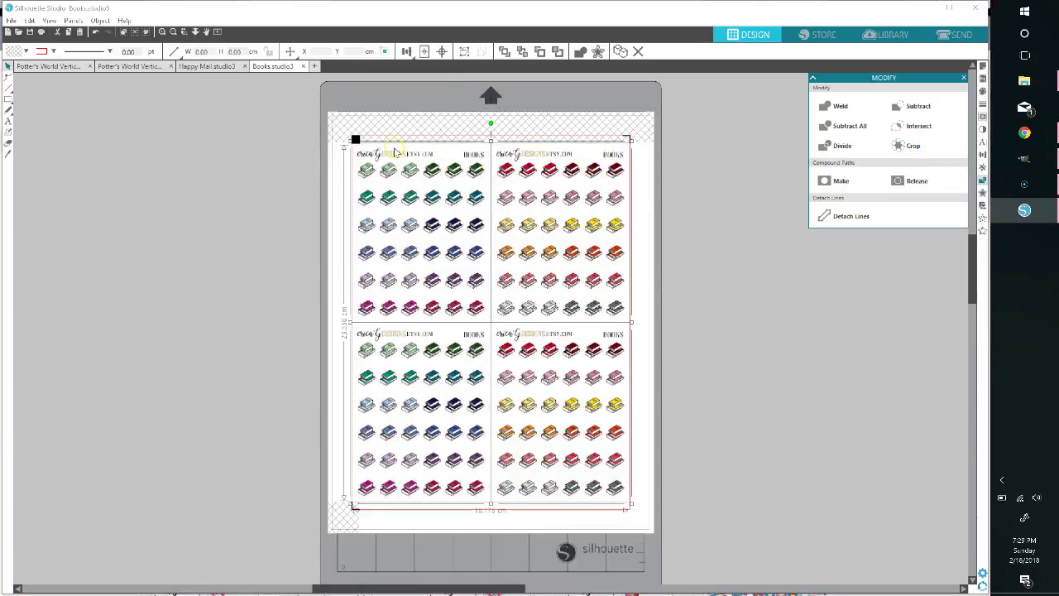
Move the four cropped book sticker sections apart around the page.
left_click_drag(387, 203, 38, 222)
left_click_drag(308, 241, 566, 206)
left_click_drag(414, 362, 580, 412)
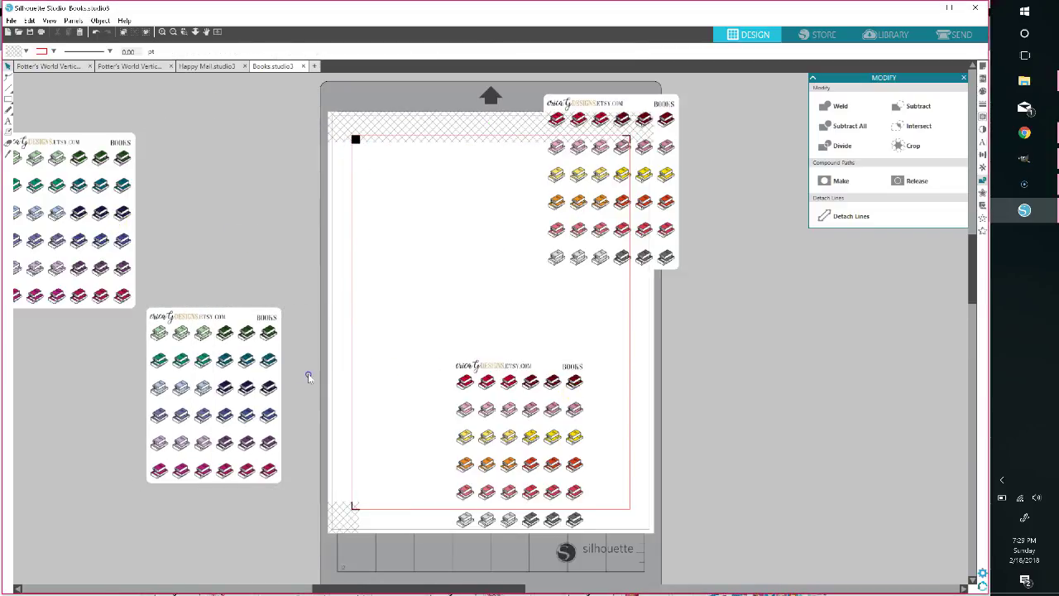
left_click_drag(219, 371, 205, 459)
left_click_drag(49, 165, 207, 187)
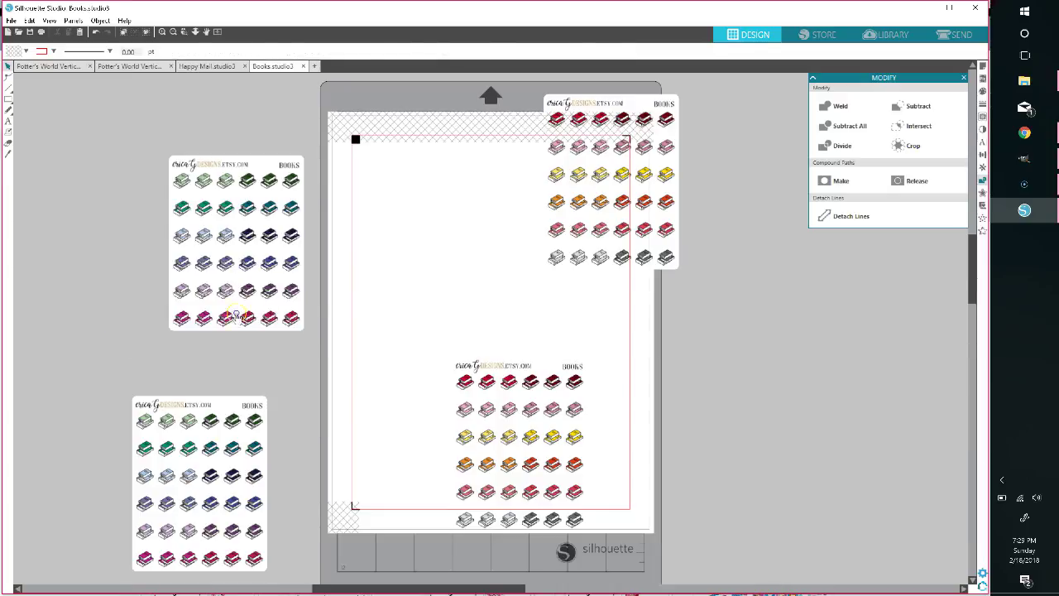
left_click_drag(236, 319, 242, 359)
left_click_drag(227, 414, 228, 319)
left_click_drag(240, 282, 180, 219)
left_click_drag(607, 214, 417, 200)
left_click_drag(524, 443, 748, 358)
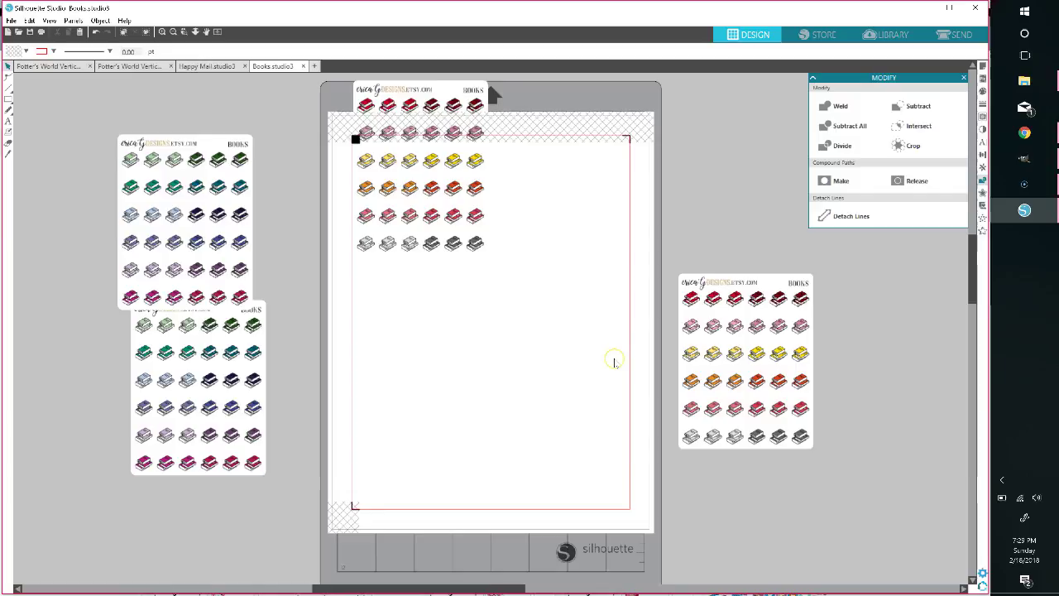
Undo the section moves and the crop of the Books sheet.
key("ctrl+z")
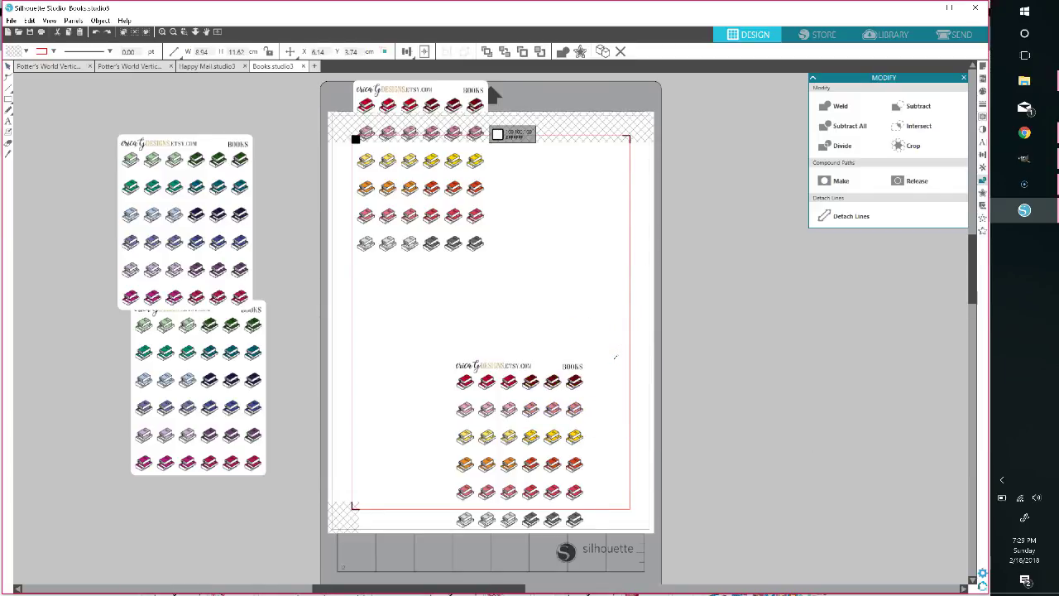
key("ctrl+z")
key("ctrl+z")
key("ctrl+z")
key("ctrl+z")
key("ctrl+z")
key("ctrl+z")
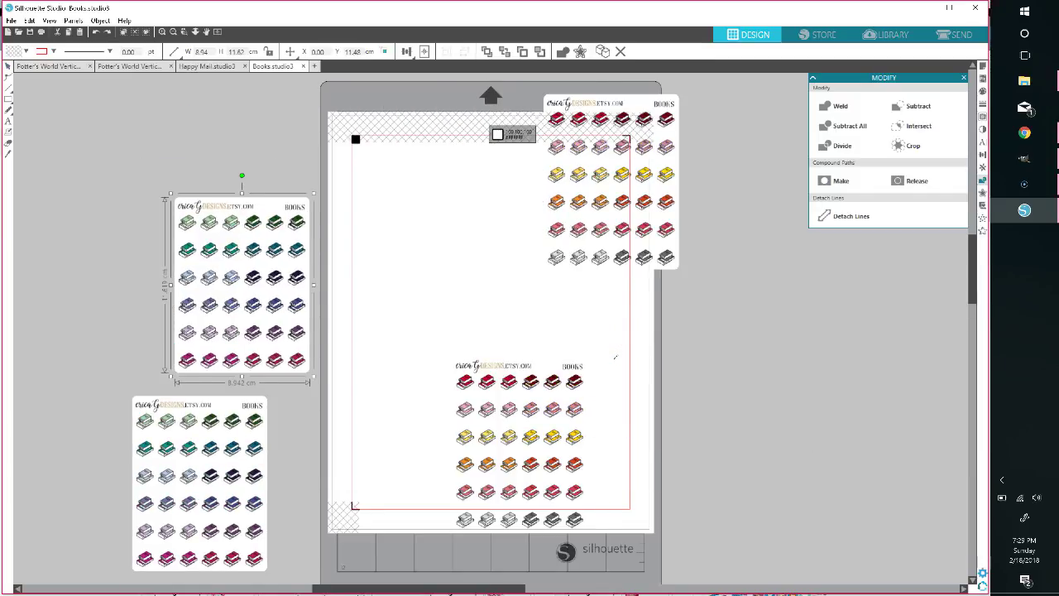
key("ctrl+z")
key("ctrl+z")
key("ctrl+z")
key("ctrl+z")
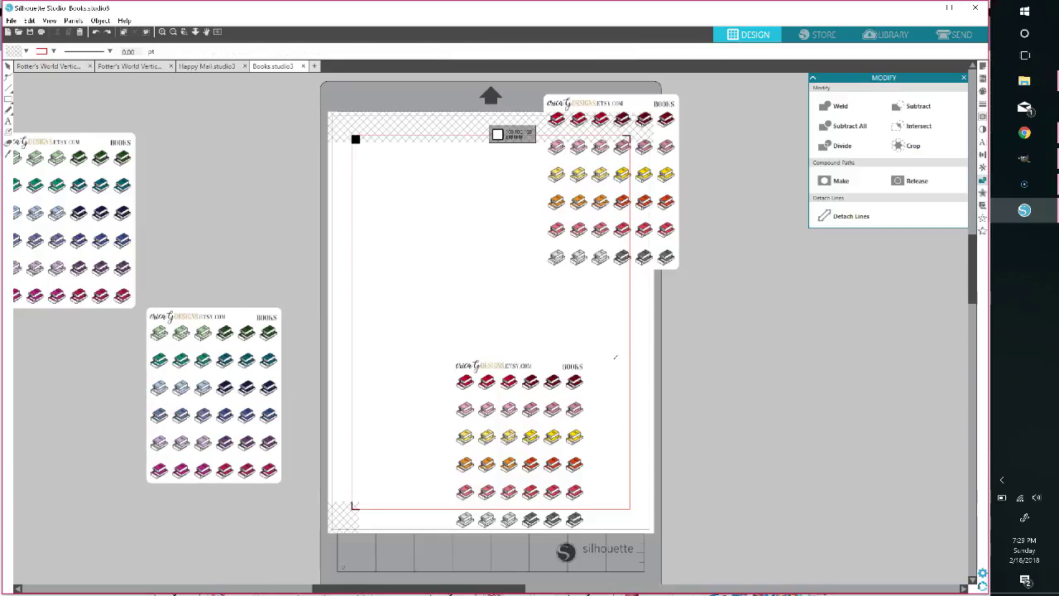
key("ctrl+z")
key("ctrl+z")
key("ctrl+z")
key("ctrl+z")
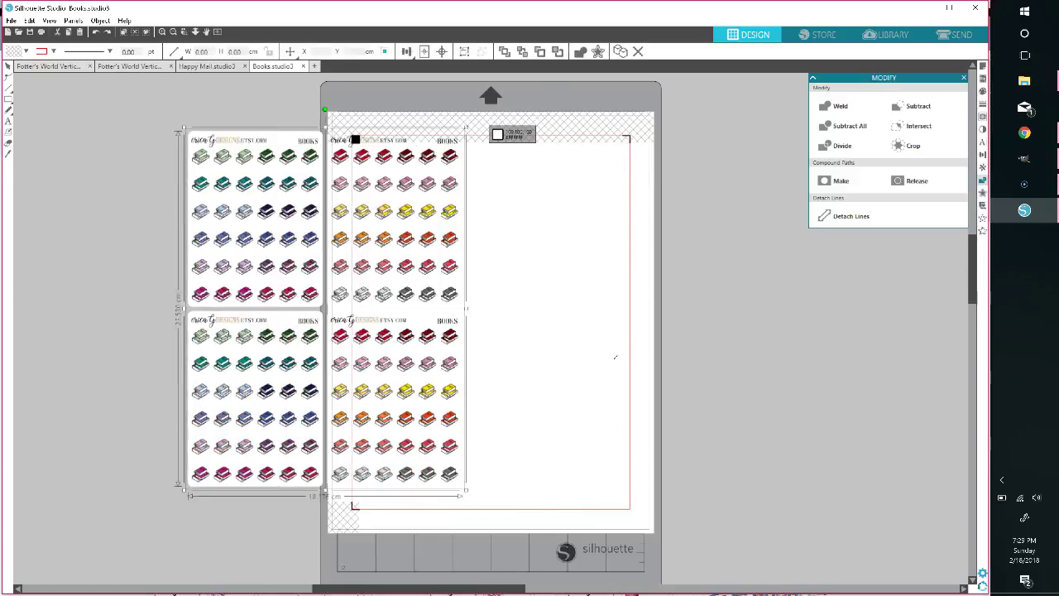
left_click(343, 282)
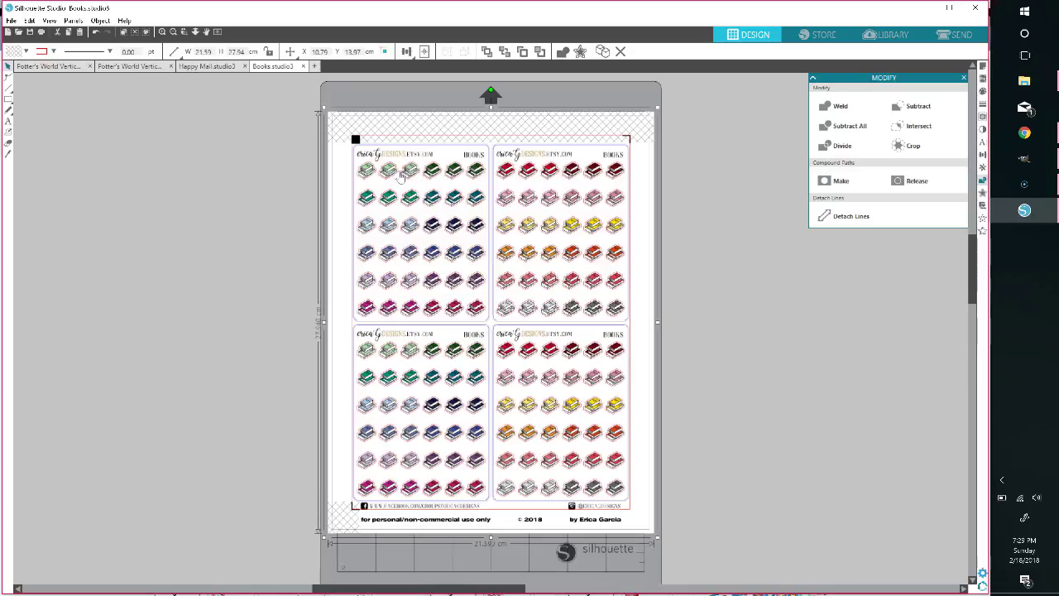
Select the cut lines around the individual books, using Select by Color with the red RGB (255,0,0) line.
left_click(403, 174)
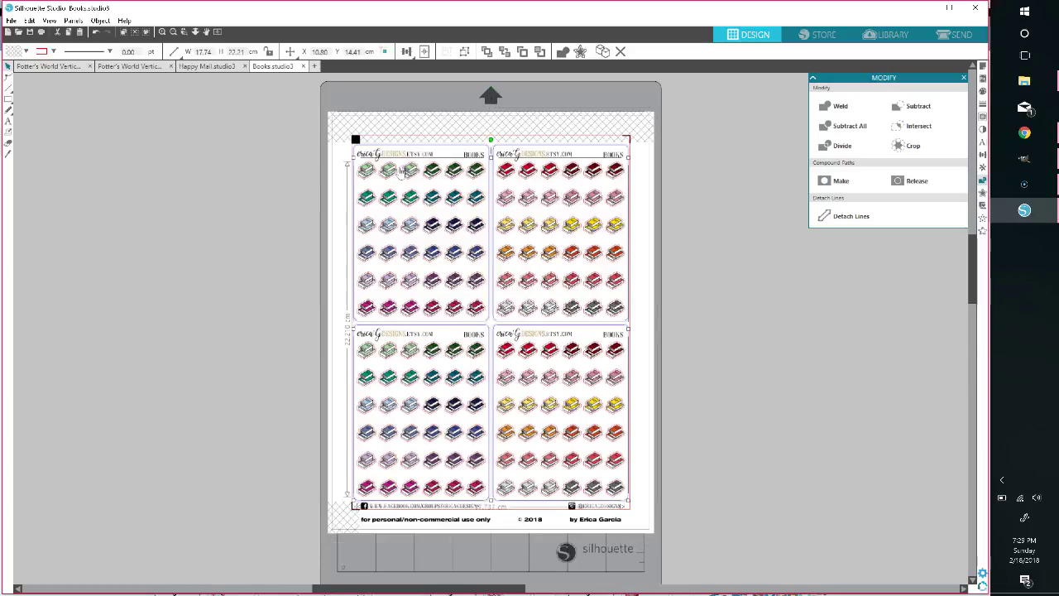
left_click(146, 33)
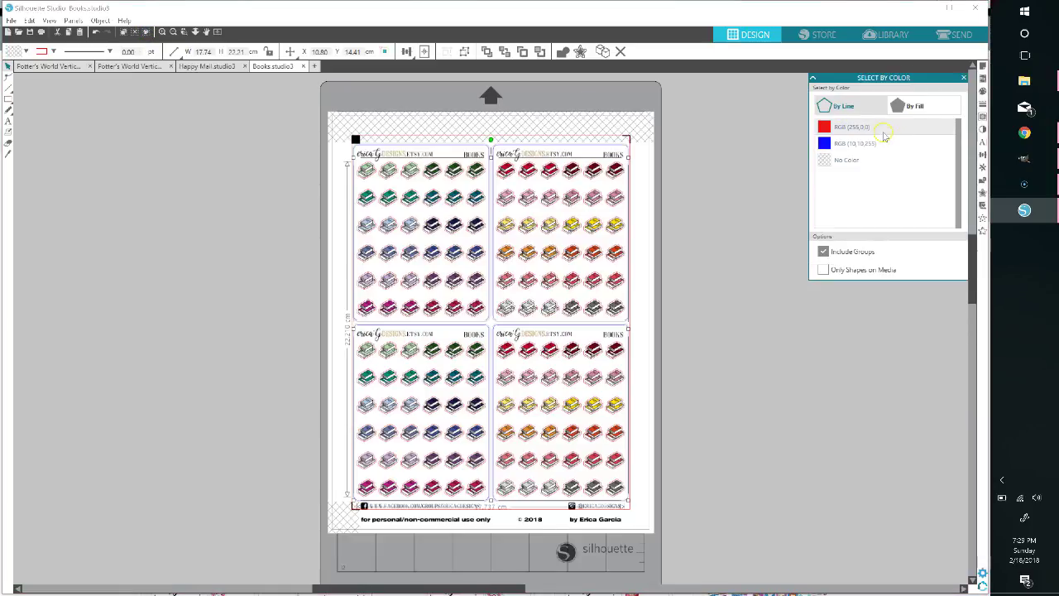
left_click(883, 134)
left_click(869, 144)
left_click(862, 135)
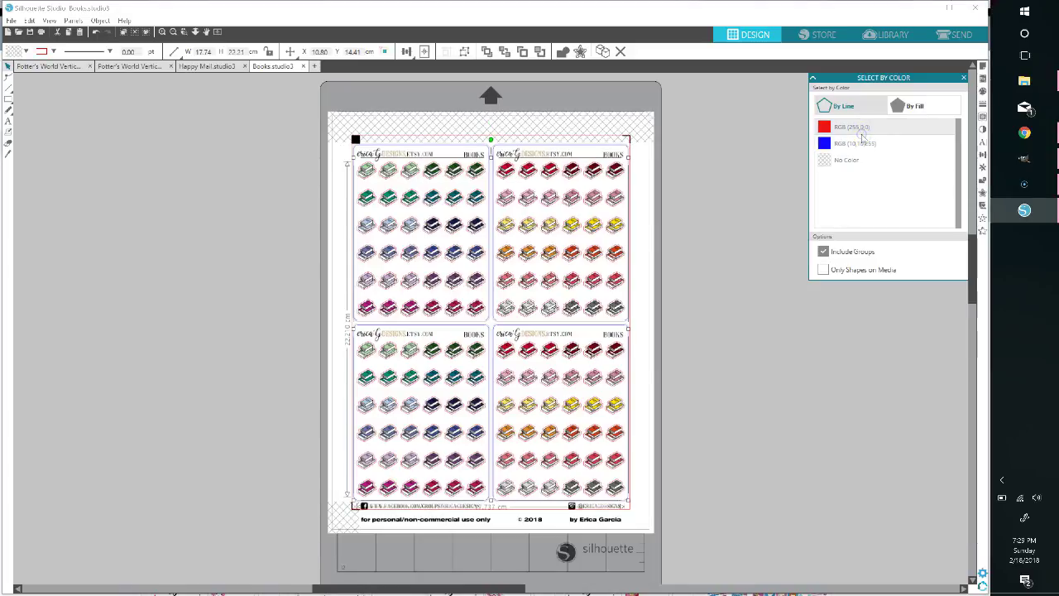
Add the sheet image to the selected red cut lines and crop it into individual book stickers.
left_click(633, 135)
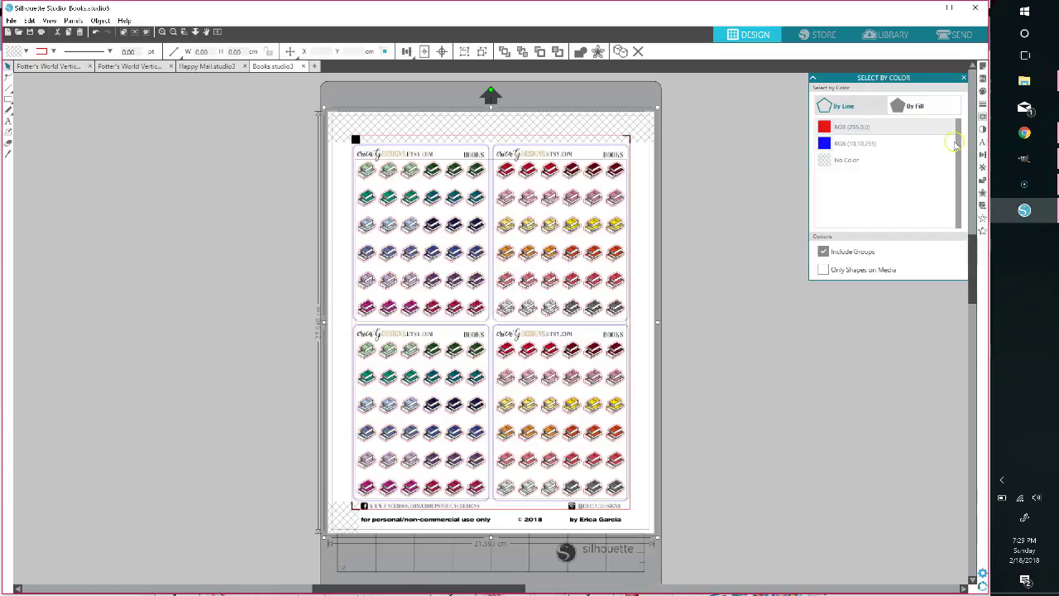
left_click(982, 180)
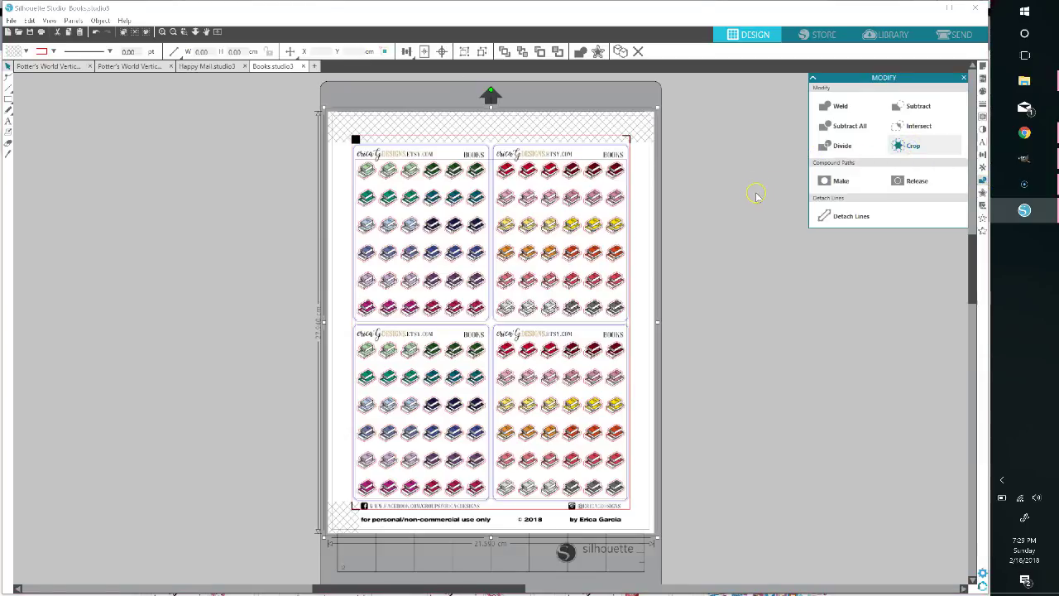
left_click(911, 147)
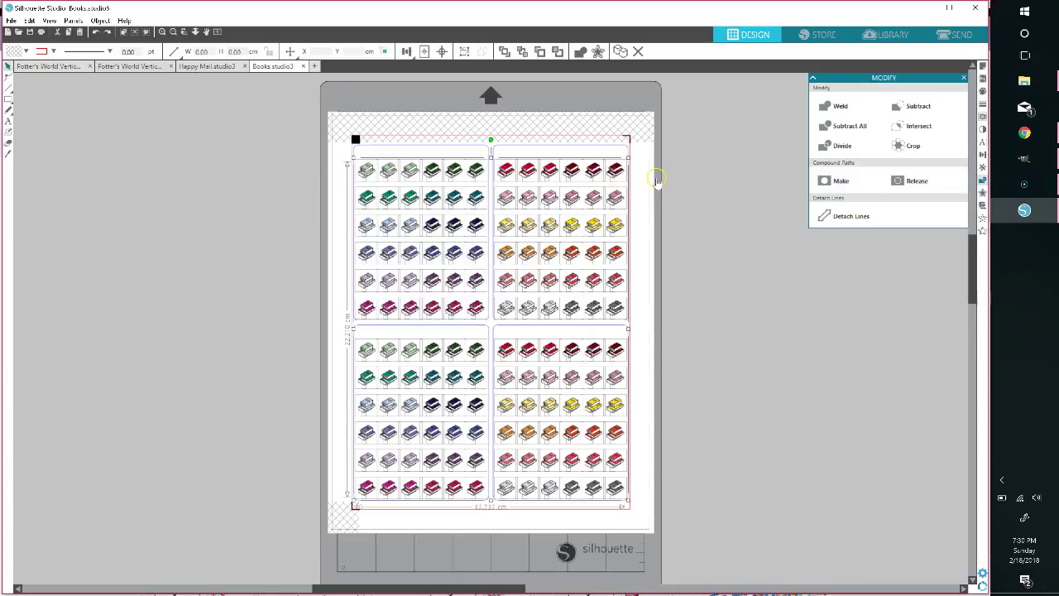
Test the crop by moving one dark red book sticker off the page, undo the move and clear the selection.
left_click_drag(618, 170, 729, 189)
left_click(727, 215)
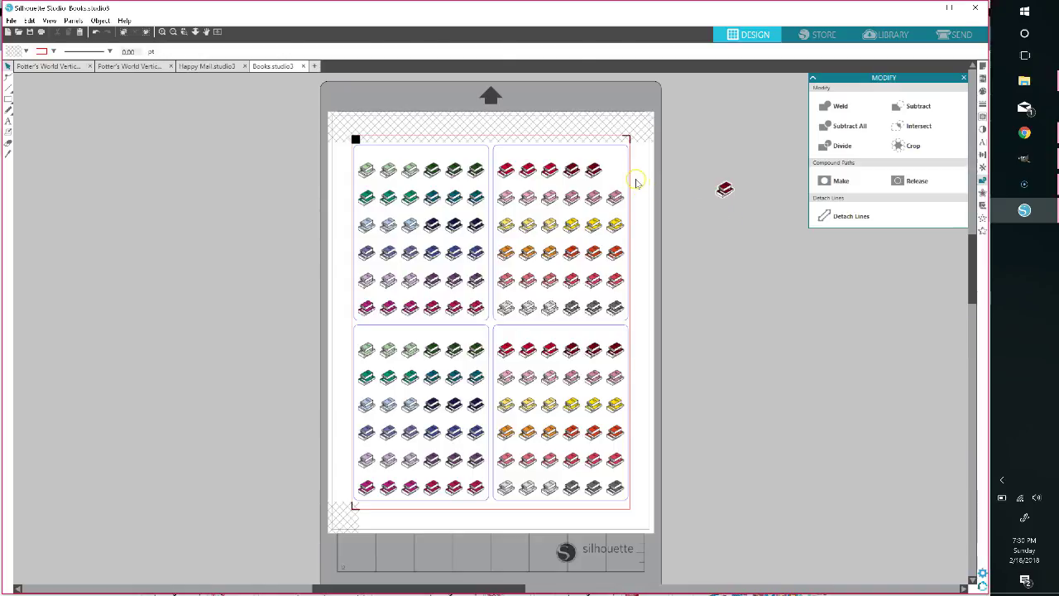
key("ctrl+z")
left_click(447, 195)
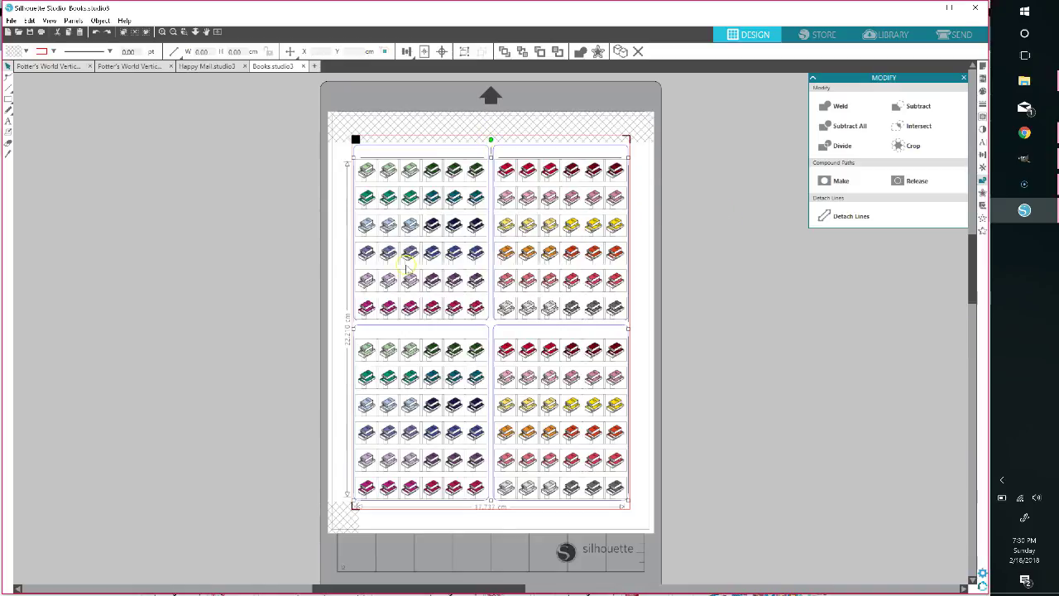
key("Escape")
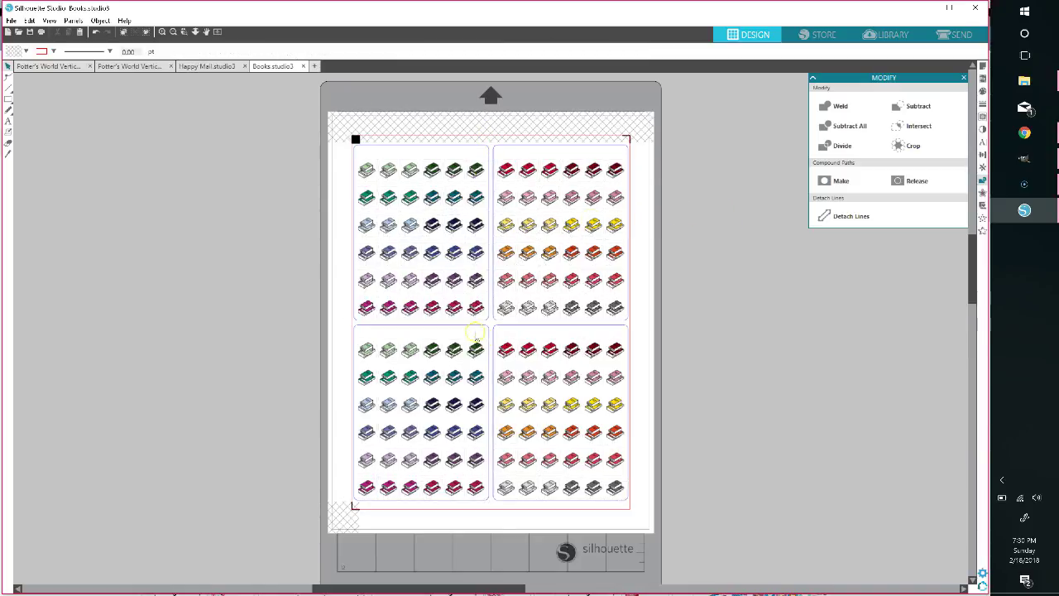
Delete all the book stickers in the two lower sections of the Books sheet.
left_click_drag(415, 396, 319, 327)
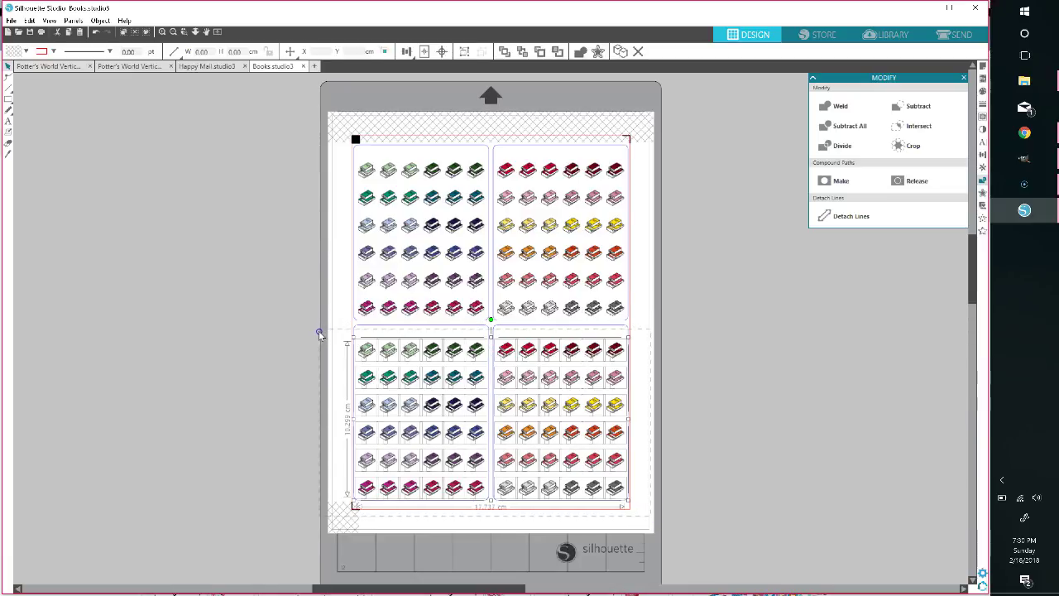
key("Delete")
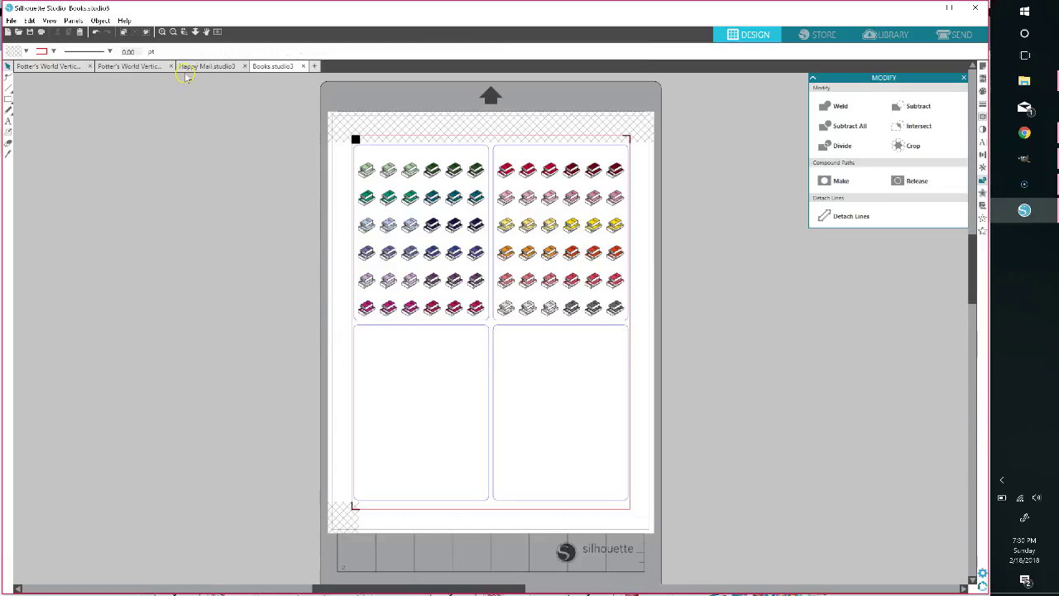
Crop the Happy Mail sheet into individual envelope stickers and clear the selection.
left_click(187, 69)
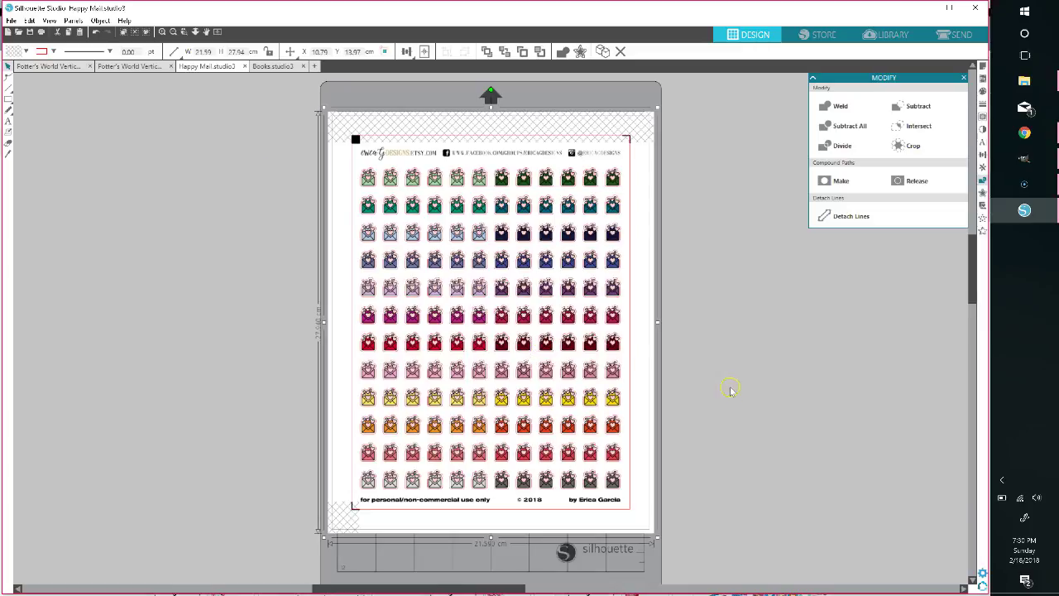
left_click(911, 146)
left_click(709, 201)
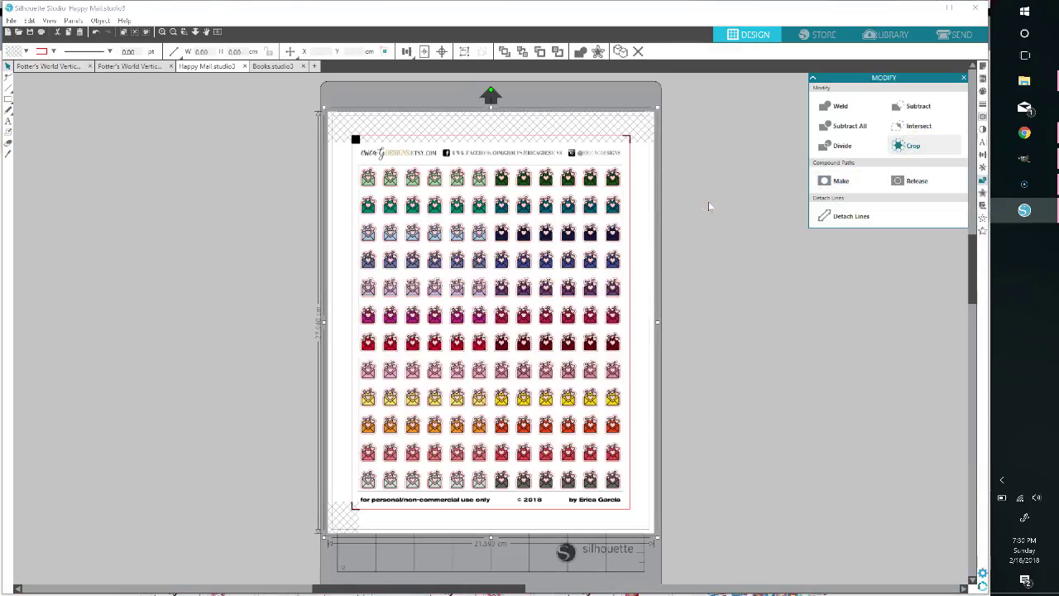
left_click(675, 492)
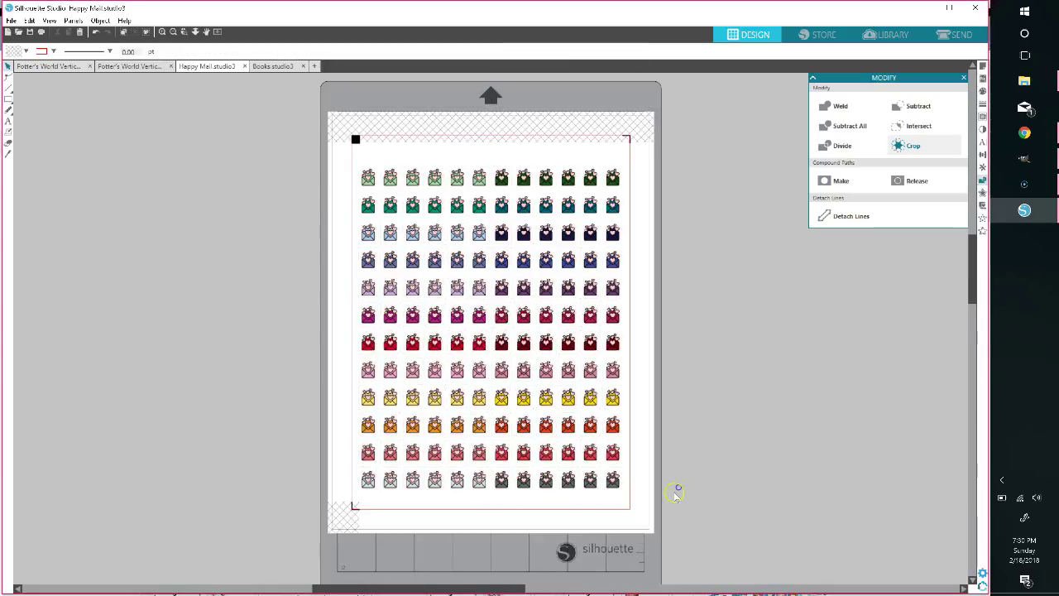
Cut the lower six rows of envelope stickers from the Happy Mail sheet and paste them into the empty lower half of the Books sheet.
left_click_drag(619, 498, 339, 336)
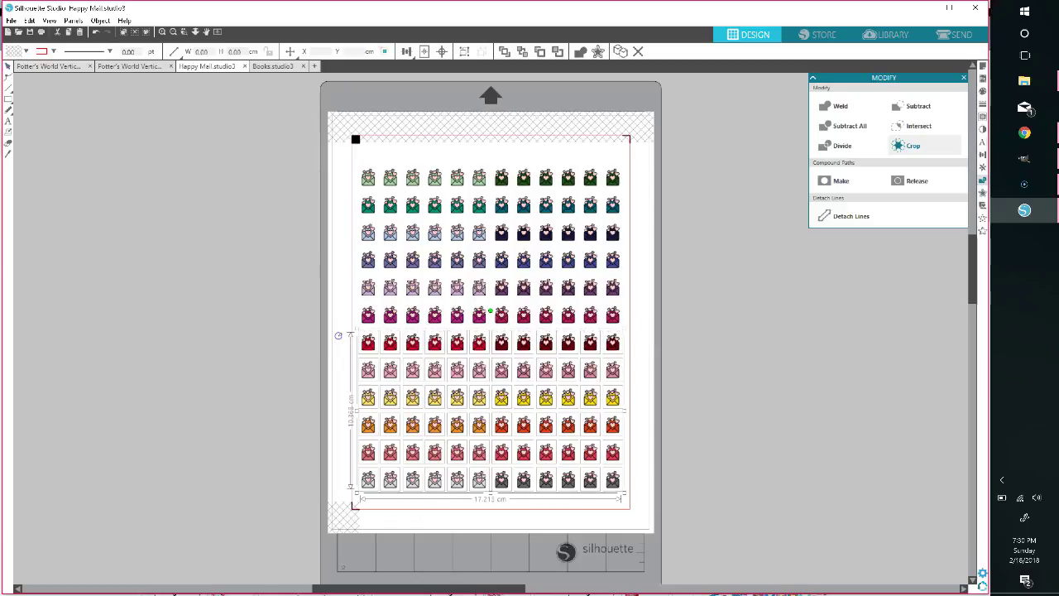
key("Delete")
left_click(273, 65)
left_click(735, 380)
key("ctrl+v")
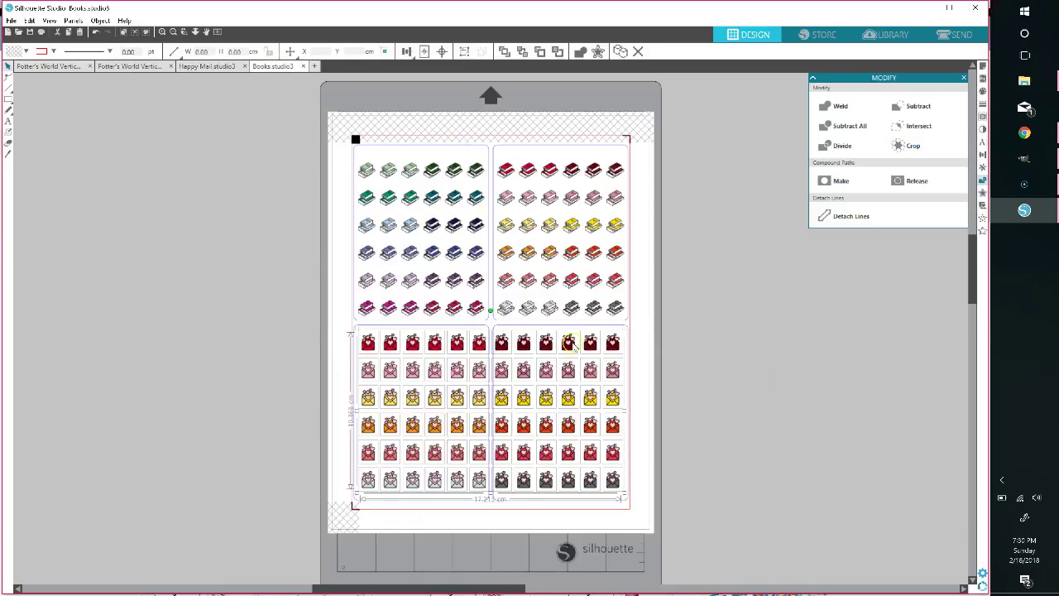
Select the six left-hand columns of pasted envelopes and nudge them into place inside the lower-left blue outline.
left_click(339, 503)
left_click_drag(341, 503, 494, 327)
key("Left")
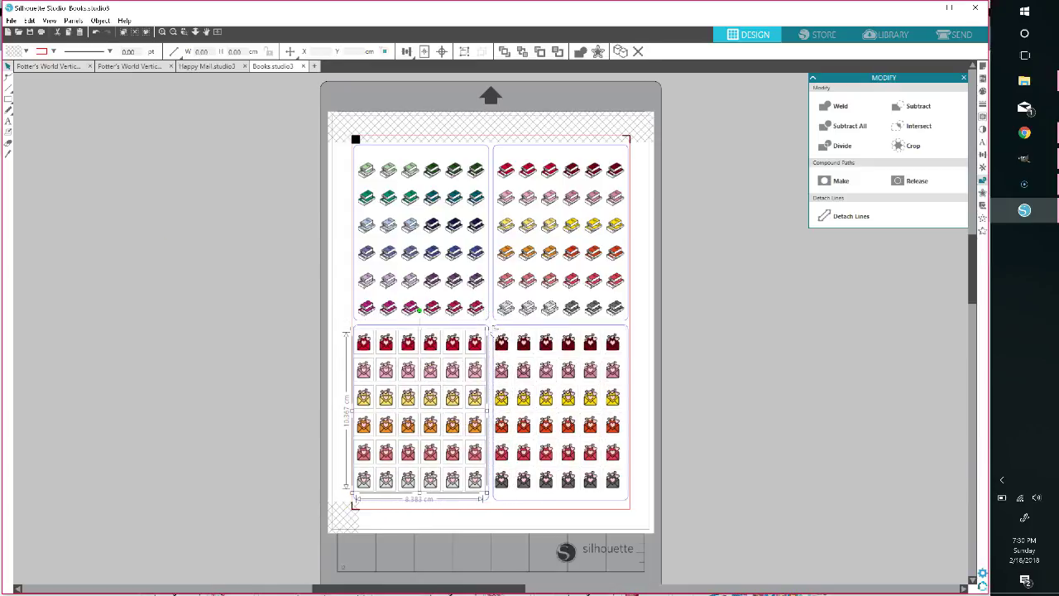
key("Right")
key("Right")
key("Right")
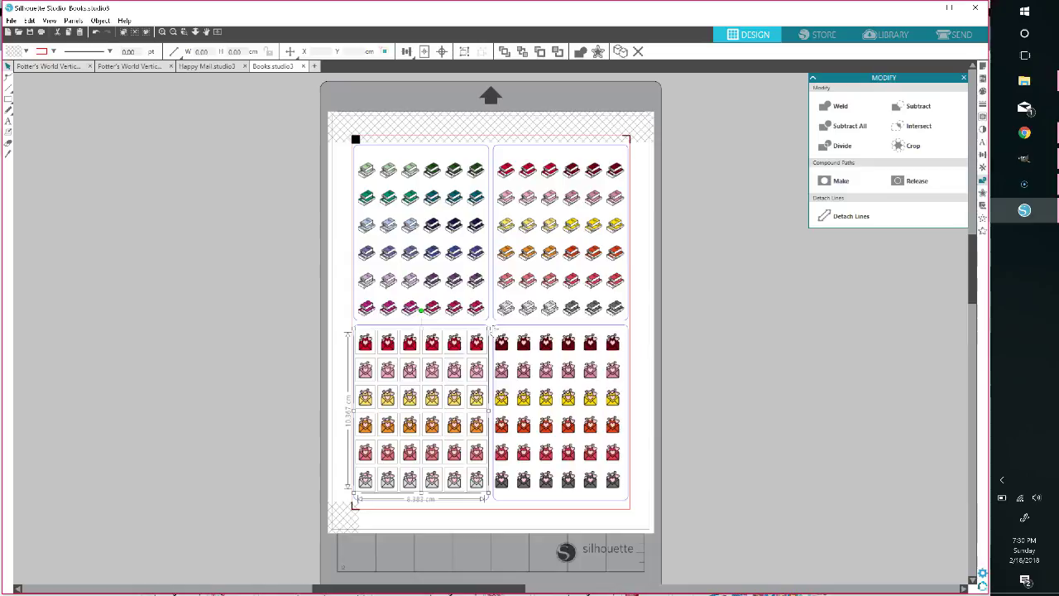
Select the six right-hand columns of envelopes, nudge them right to fit the lower-right blue outline, and clear the selection.
left_click_drag(655, 500, 490, 330)
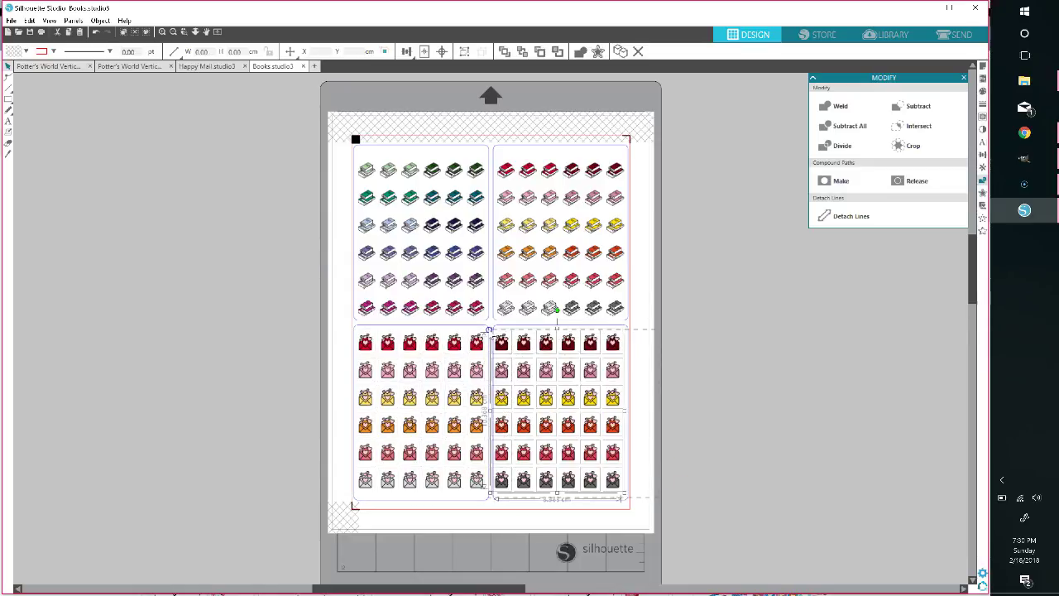
key("Right")
key("Right")
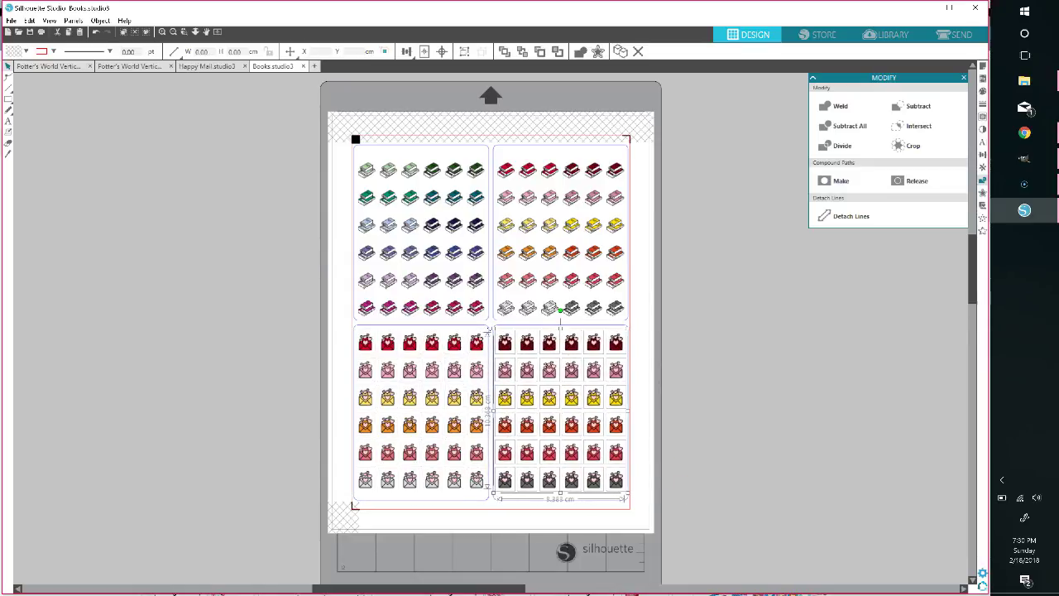
left_click(766, 397)
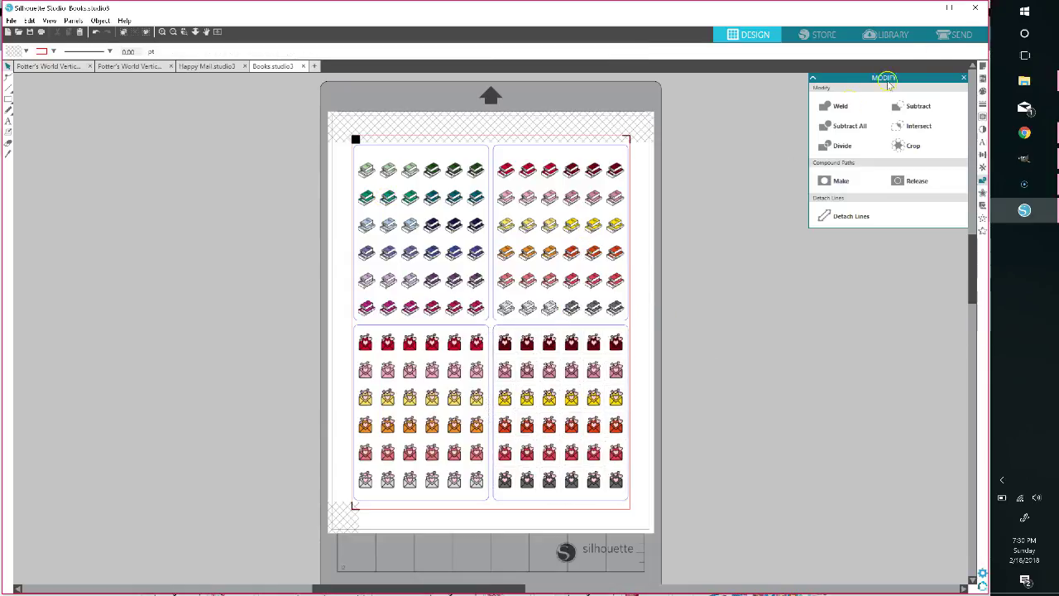
Select all the book and envelope stickers and compare their cut previews under the Simple and Line cut actions.
left_click(958, 34)
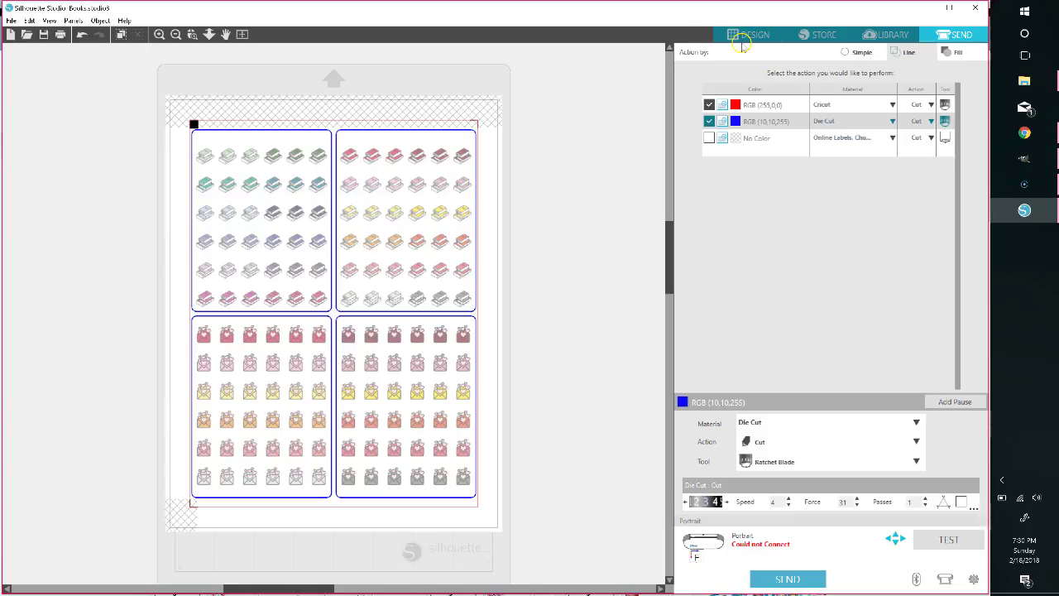
left_click(744, 46)
left_click_drag(686, 531, 672, 160)
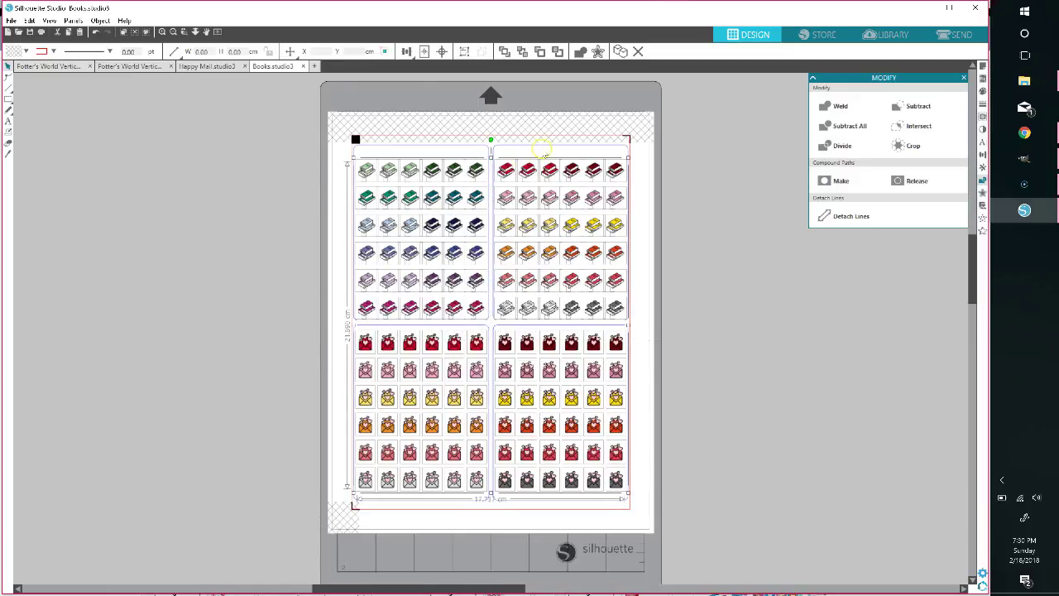
left_click(954, 34)
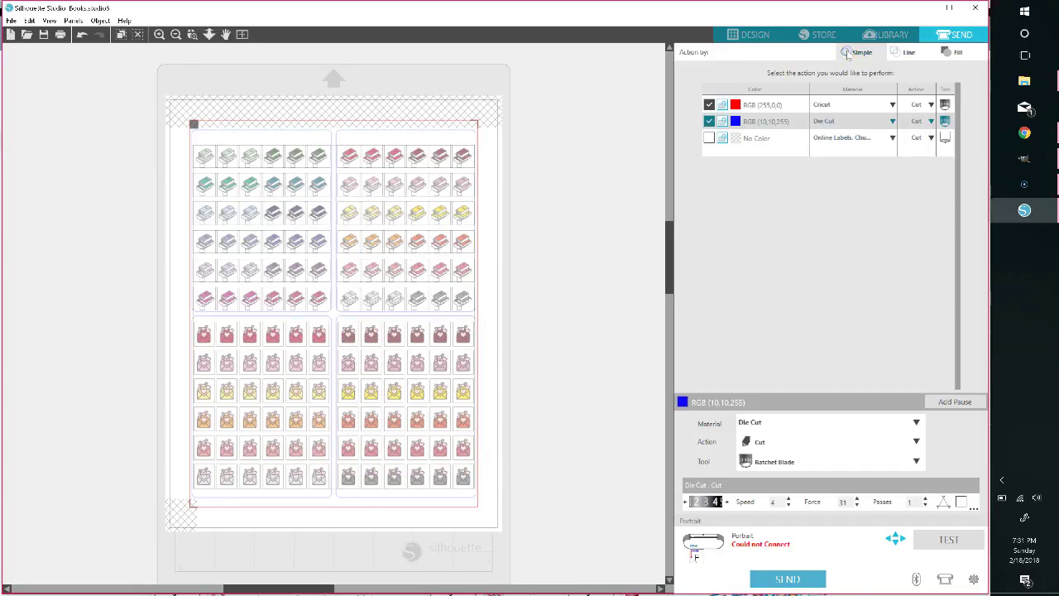
left_click(846, 53)
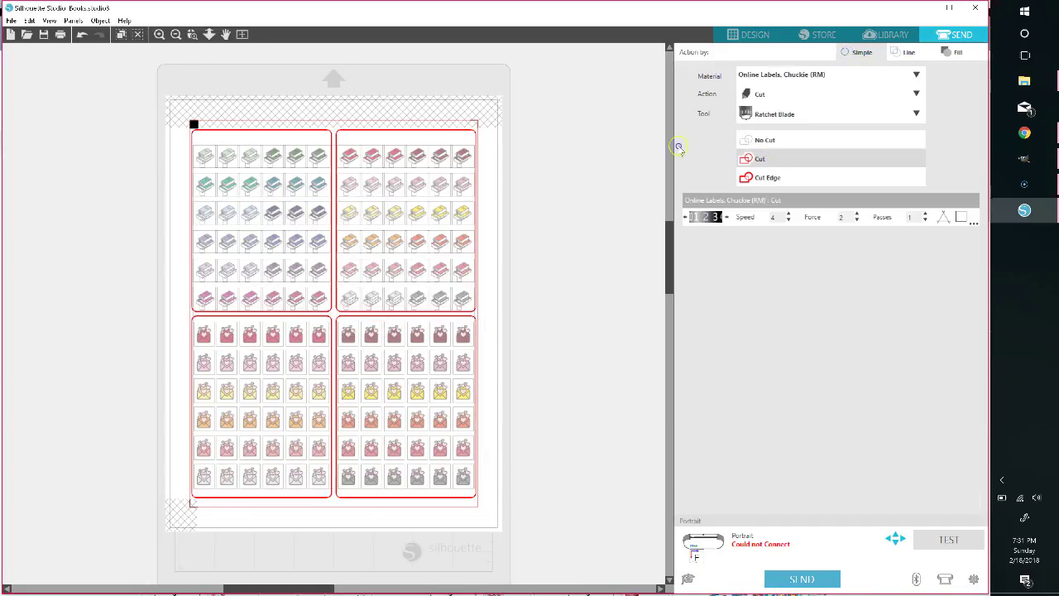
left_click(910, 52)
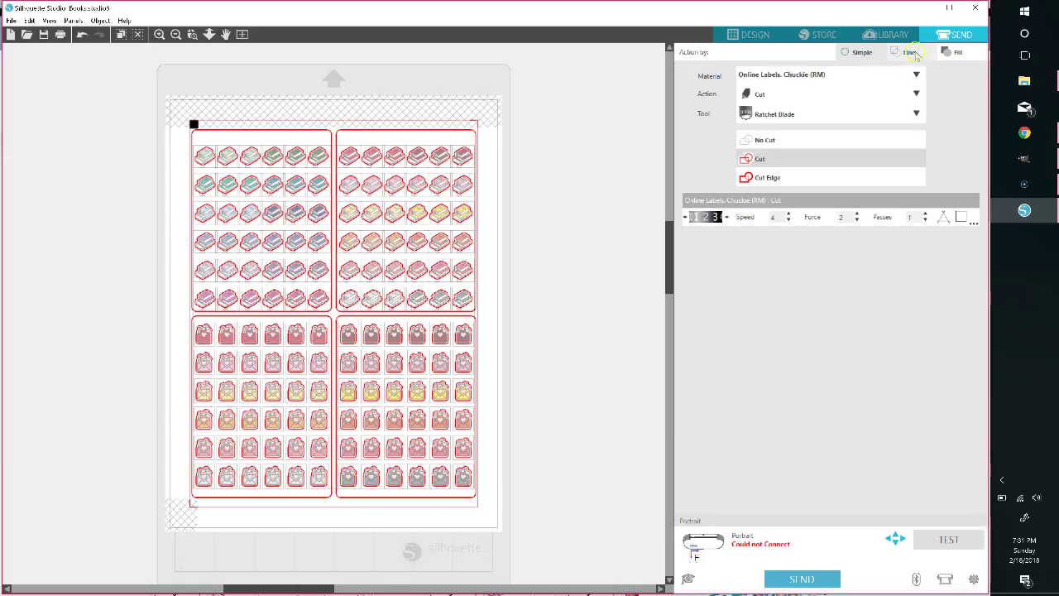
left_click(710, 106)
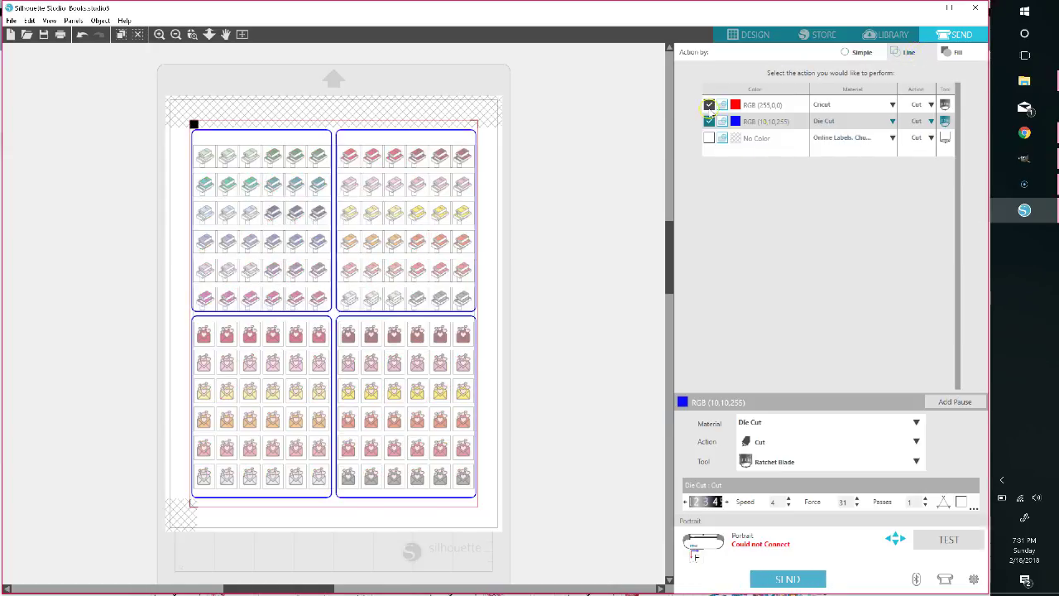
Change the line color of all selected book and envelope stickers to orange, RGB (255,170,5), and clear the selection.
left_click(748, 34)
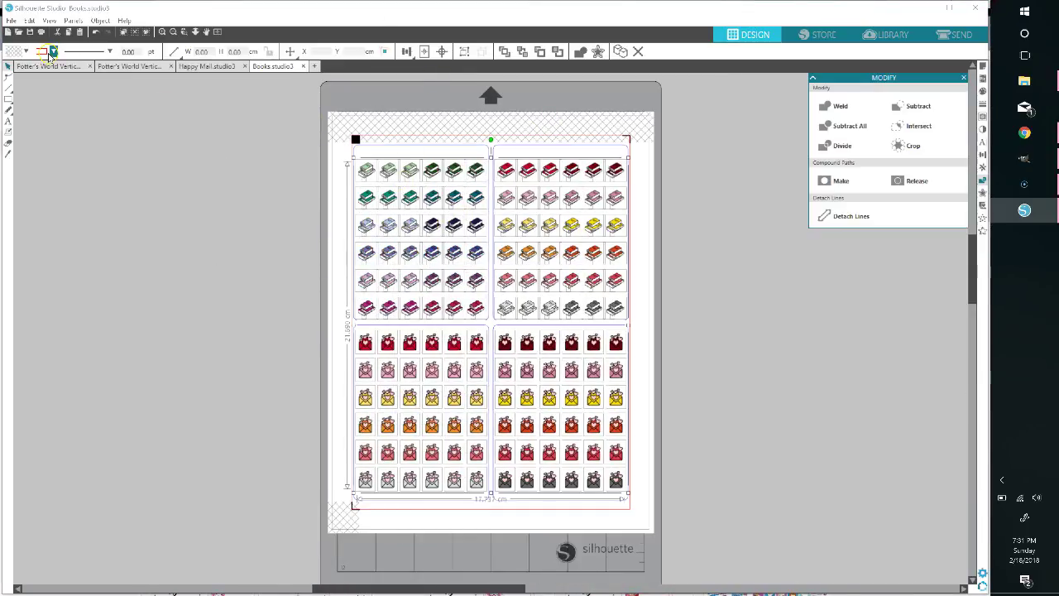
left_click(53, 51)
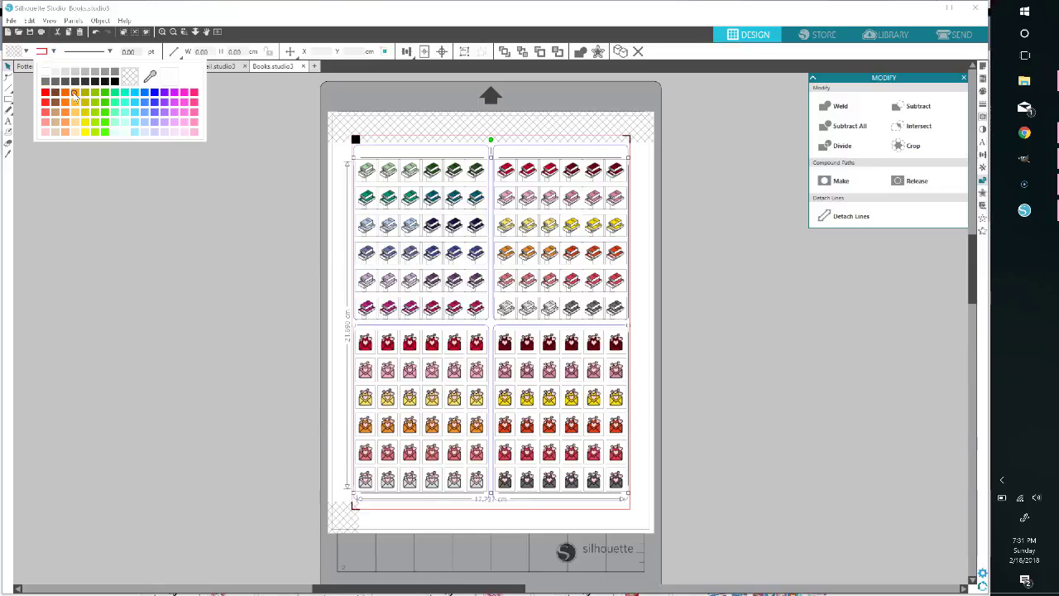
left_click(74, 95)
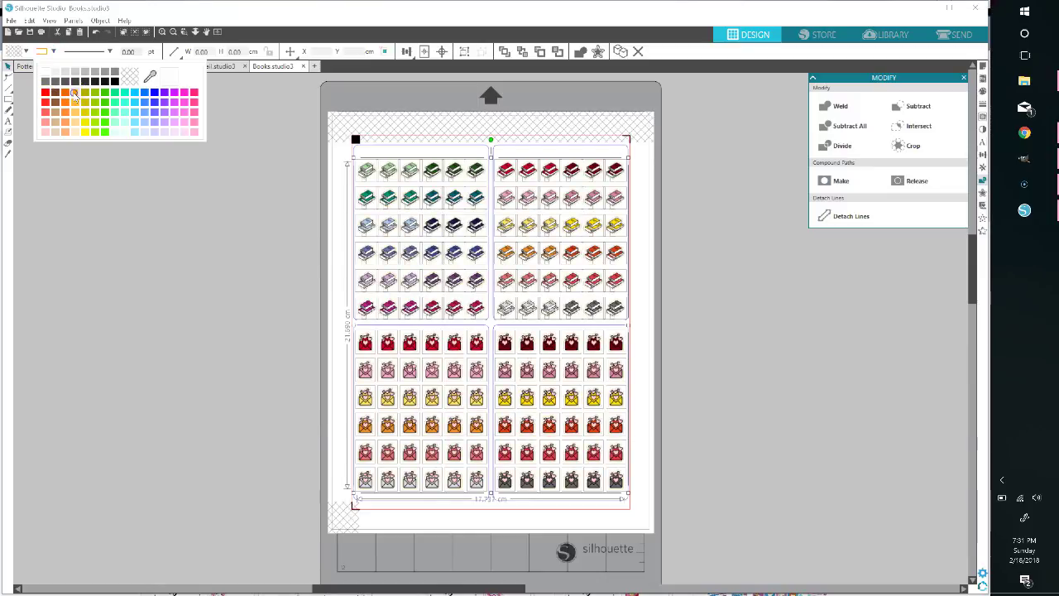
left_click(138, 229)
left_click(138, 227)
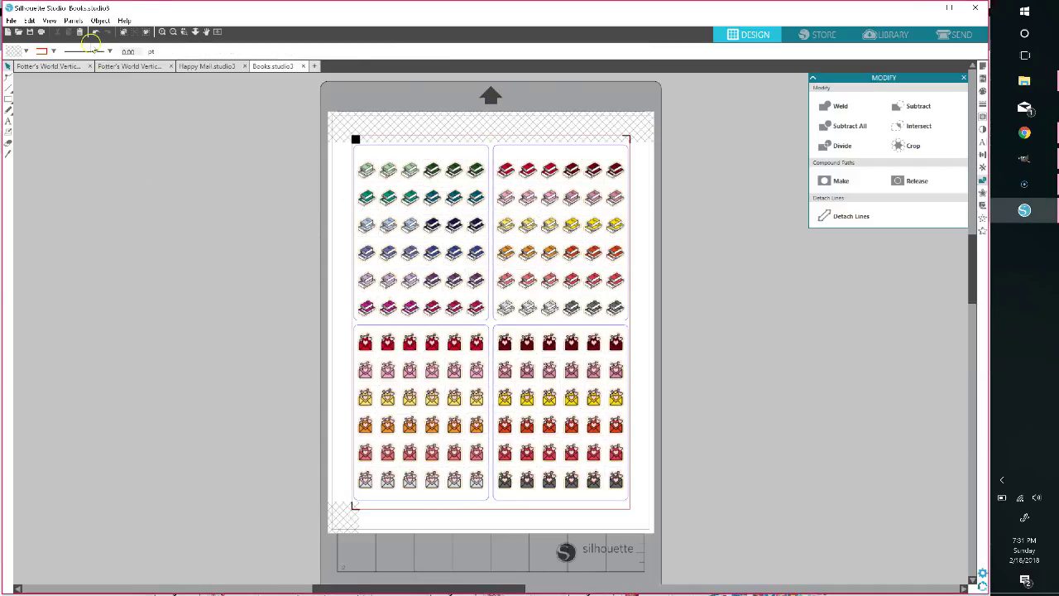
Set the cut material for the orange RGB (255,170,5) lines to Sticker Paper, White in the send settings.
left_click(955, 33)
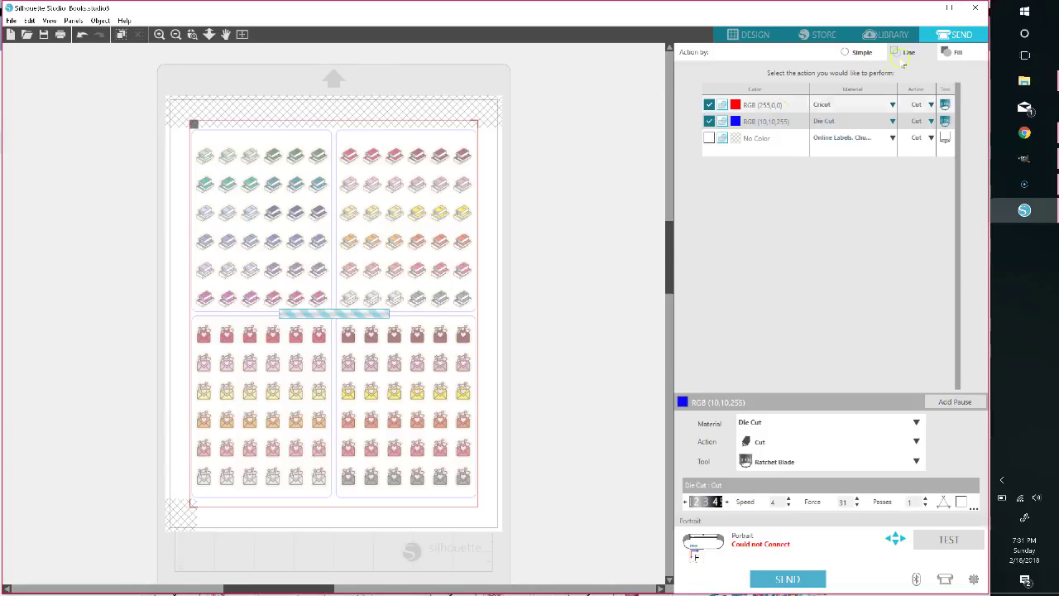
left_click(764, 108)
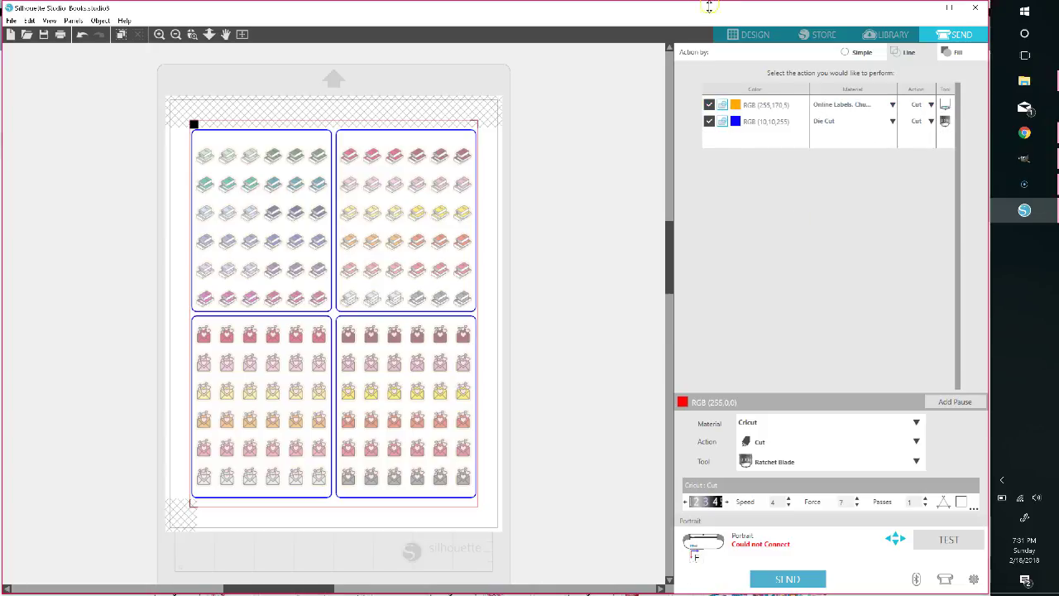
left_click(757, 105)
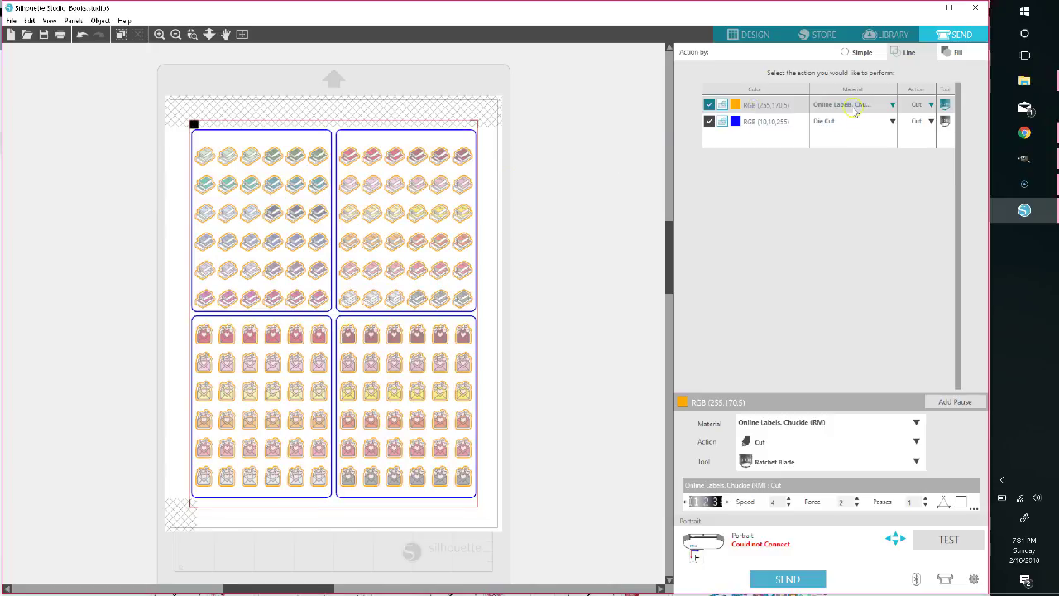
left_click(854, 106)
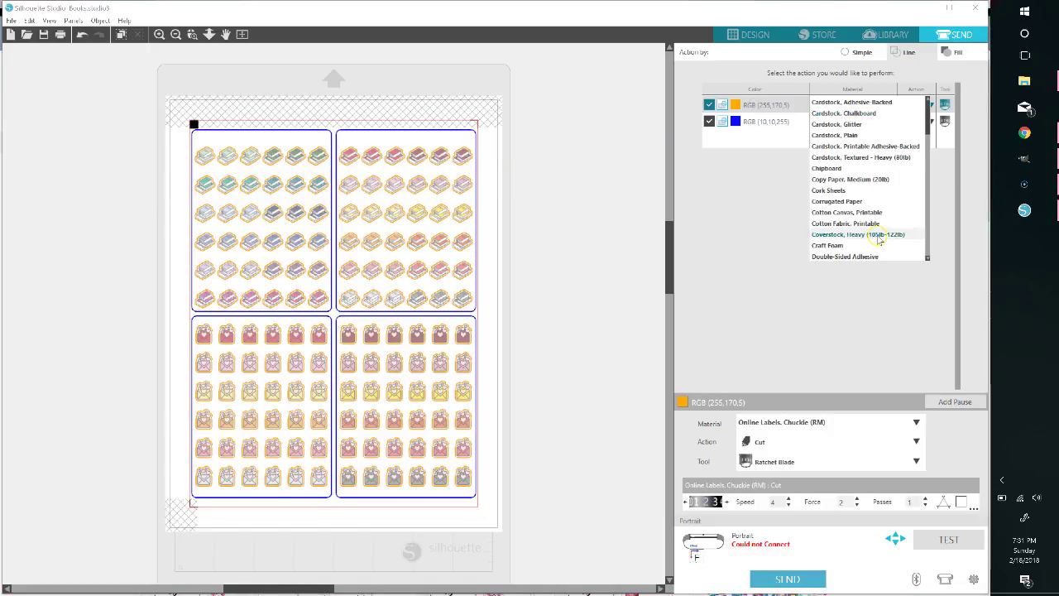
scroll(879, 240, "down", 7)
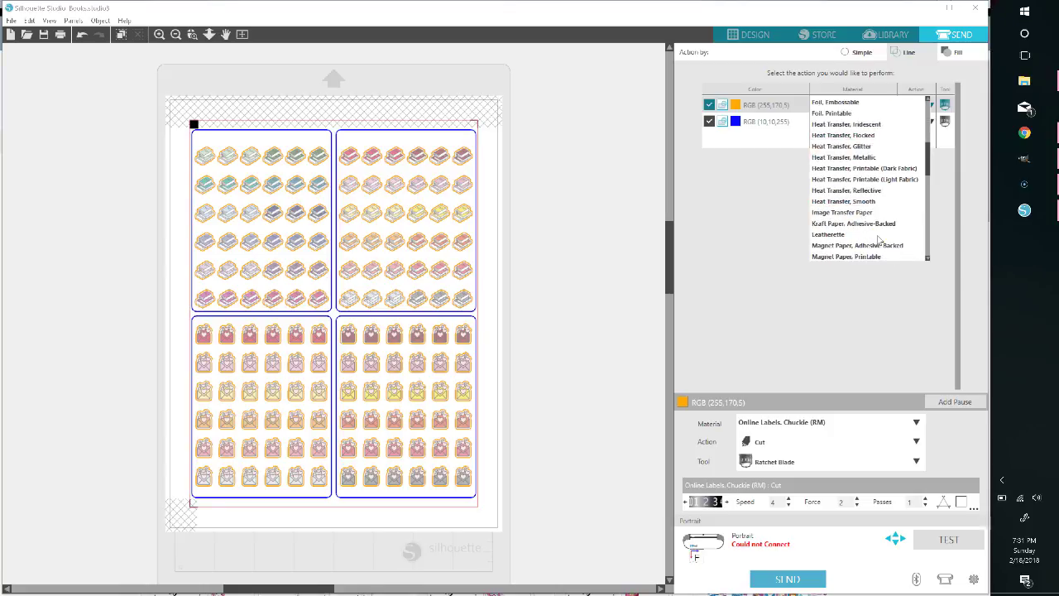
scroll(880, 238, "down", 2)
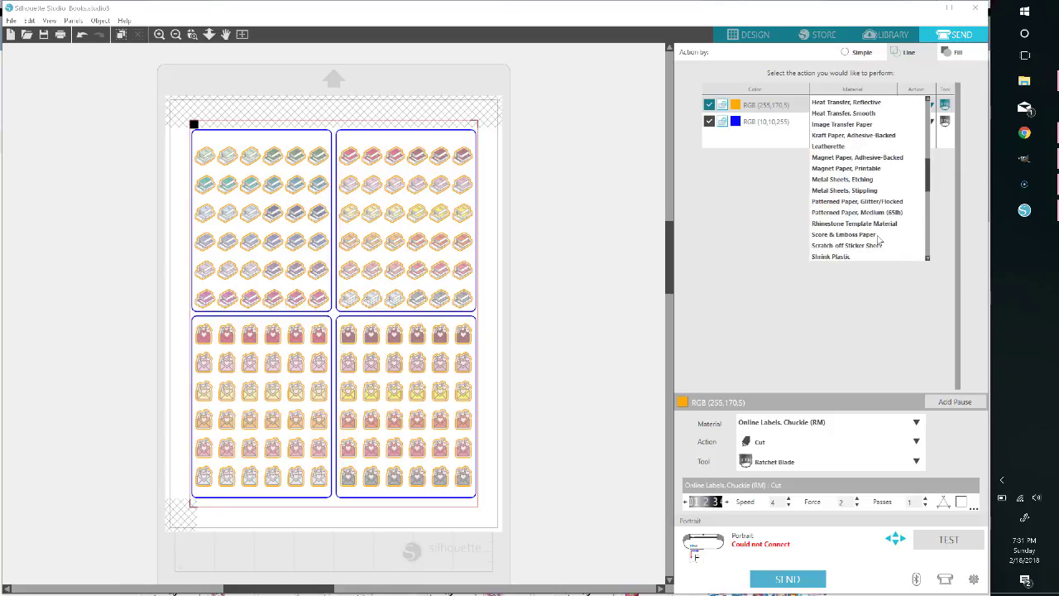
scroll(873, 246, "down", 3)
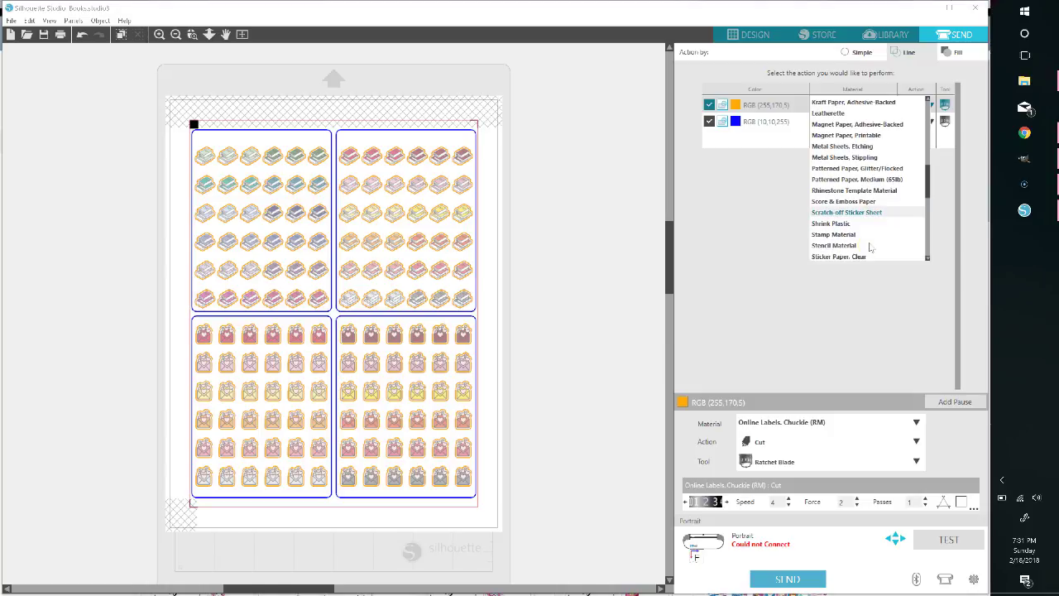
scroll(860, 259, "down", 3)
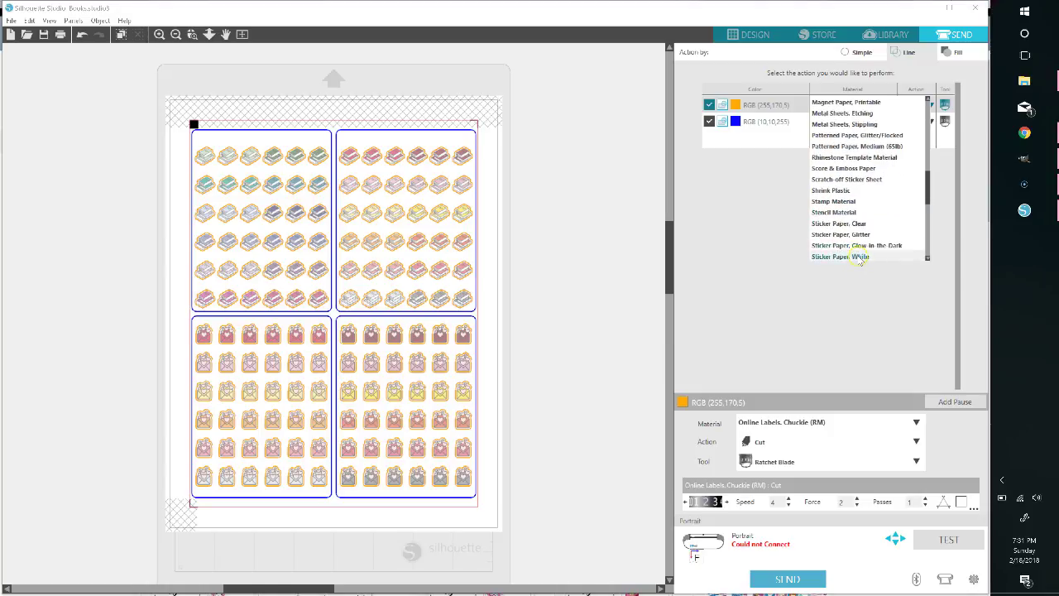
left_click(820, 257)
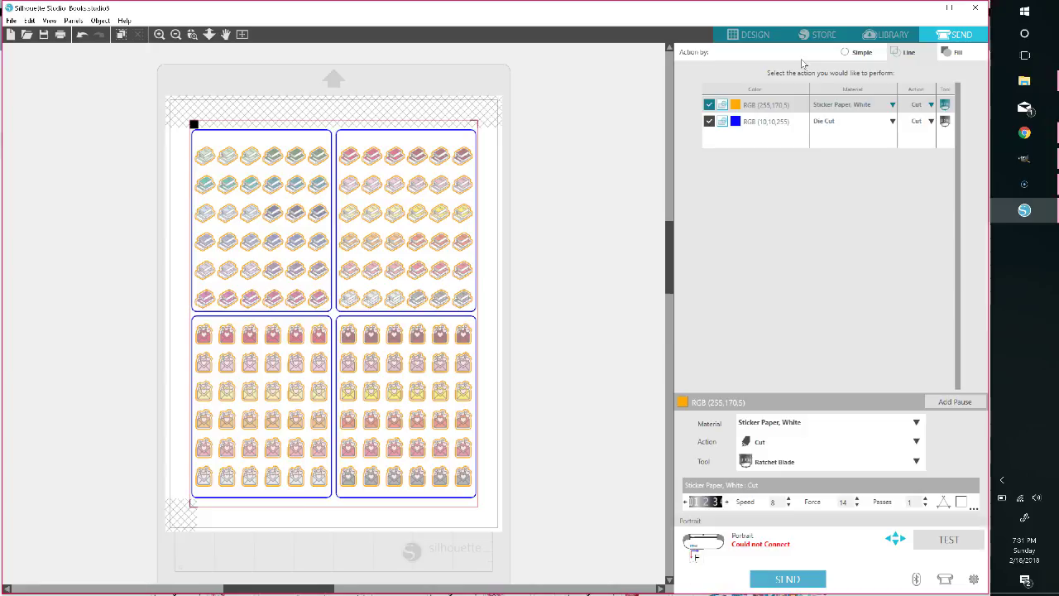
Return to the design view and look through the Happy Mail and Potter's World Vertical sheets, ending on Page 1.
left_click(739, 34)
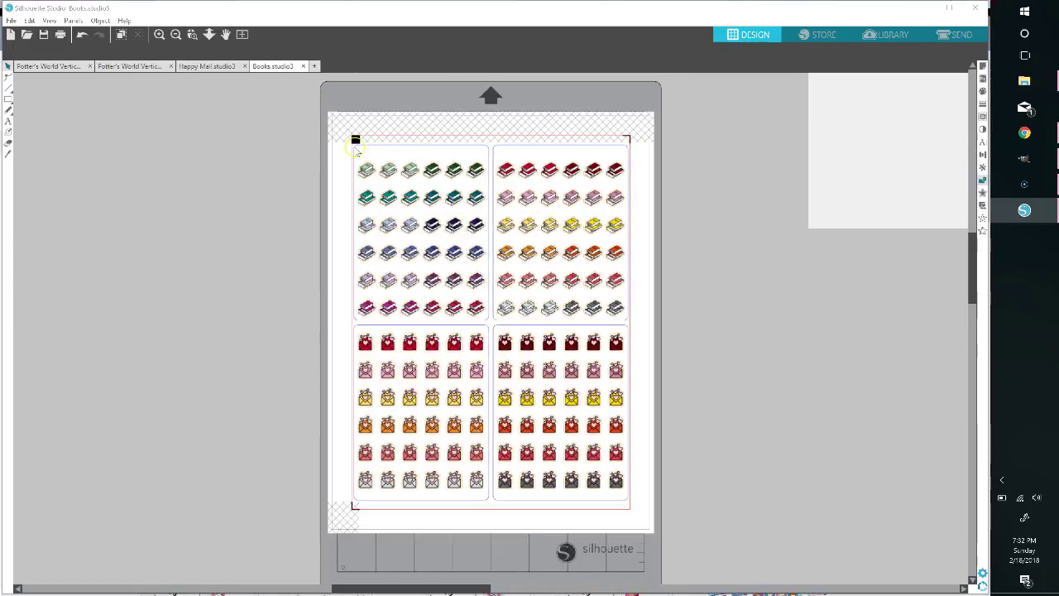
left_click(208, 67)
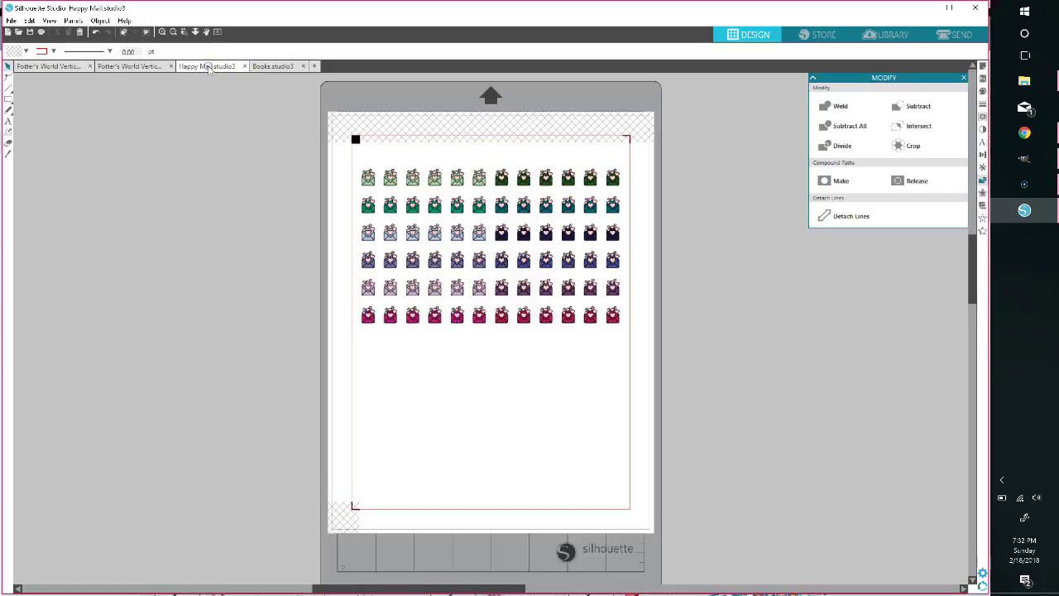
left_click(130, 67)
left_click(58, 66)
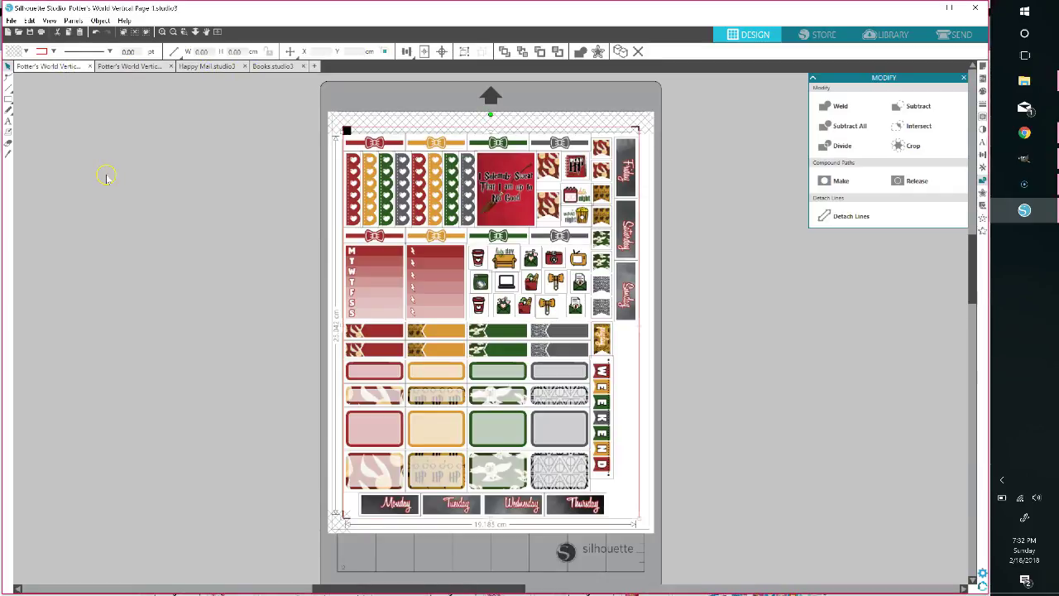